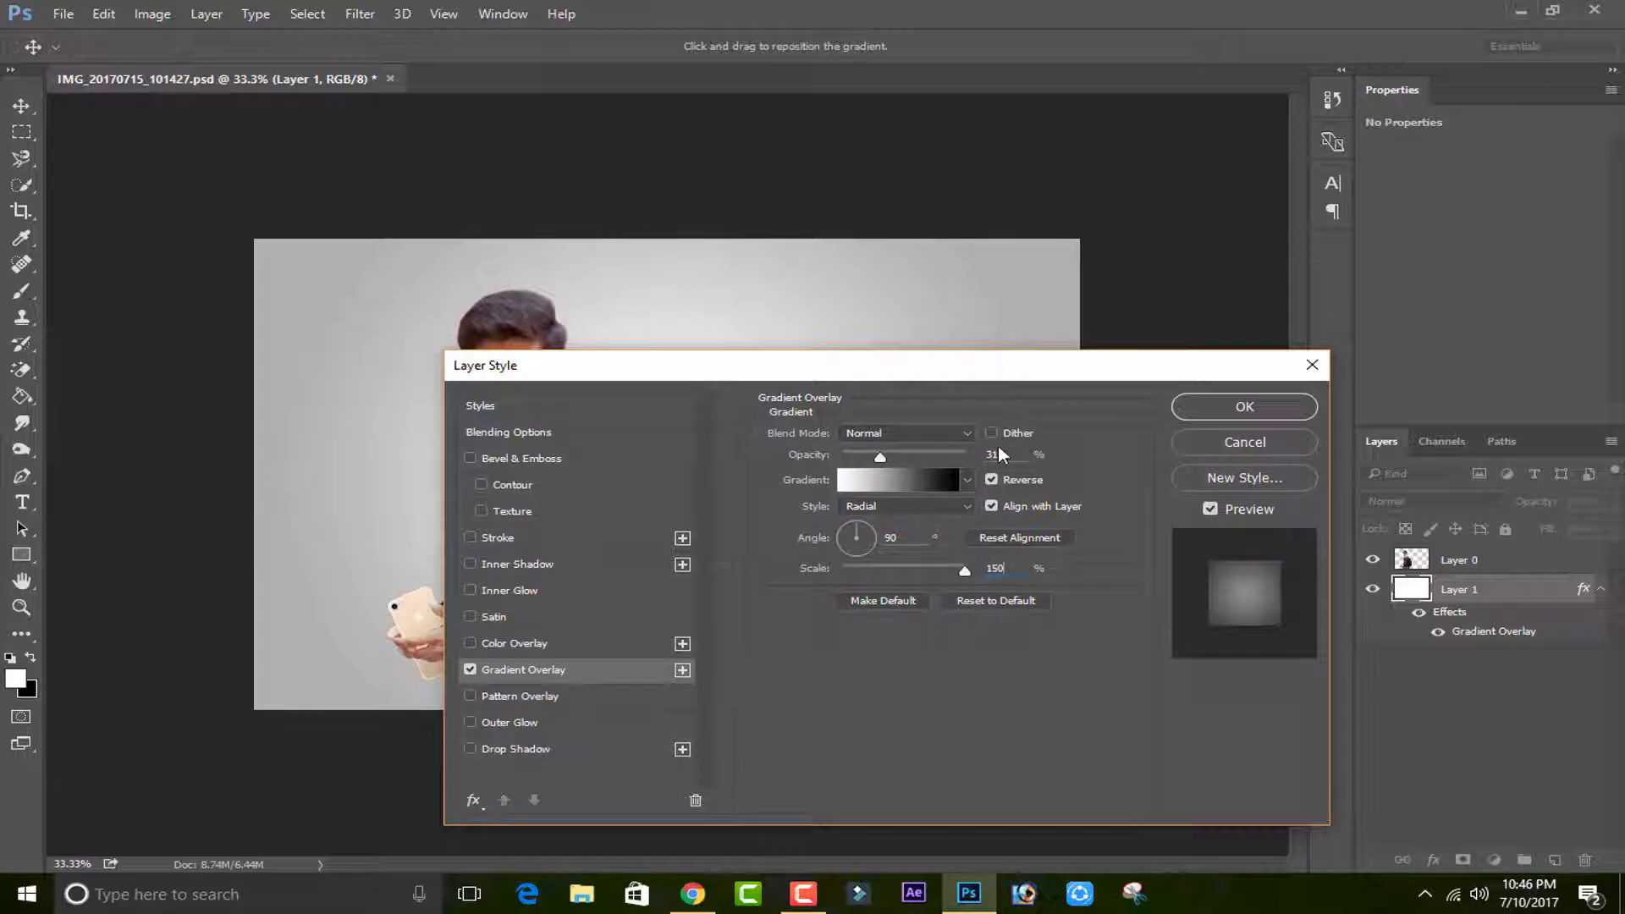
# Keep the gradient overlay's blend mode at Normal and apply the layer style to Layer 1.
pyautogui.click(912, 433)
pyautogui.click(921, 444)
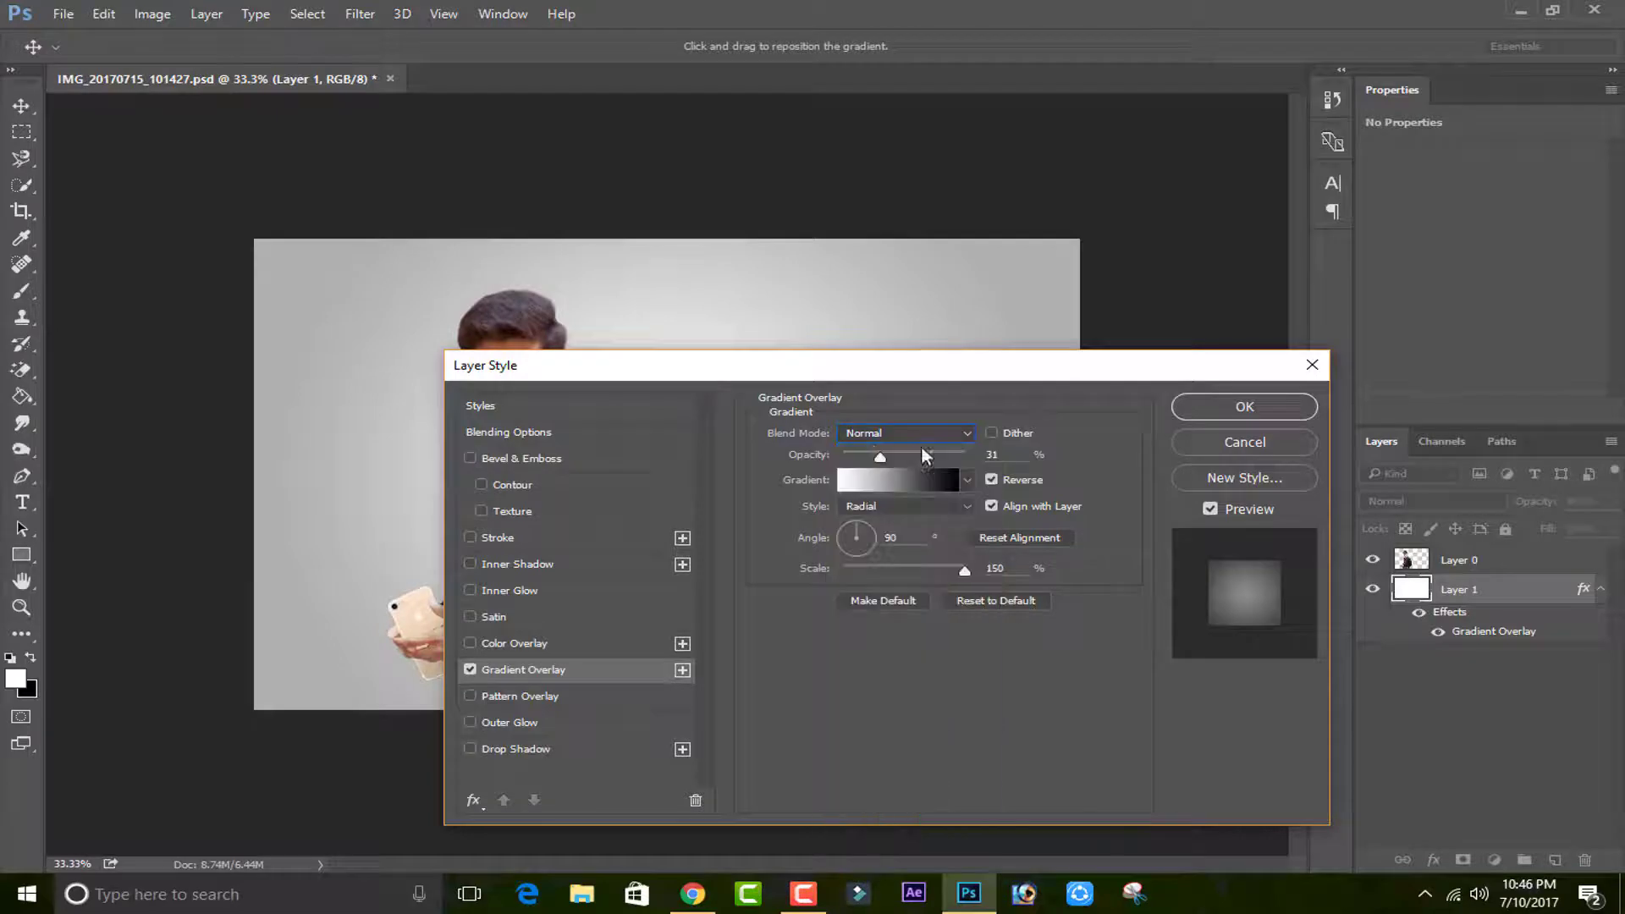
pyautogui.click(1218, 408)
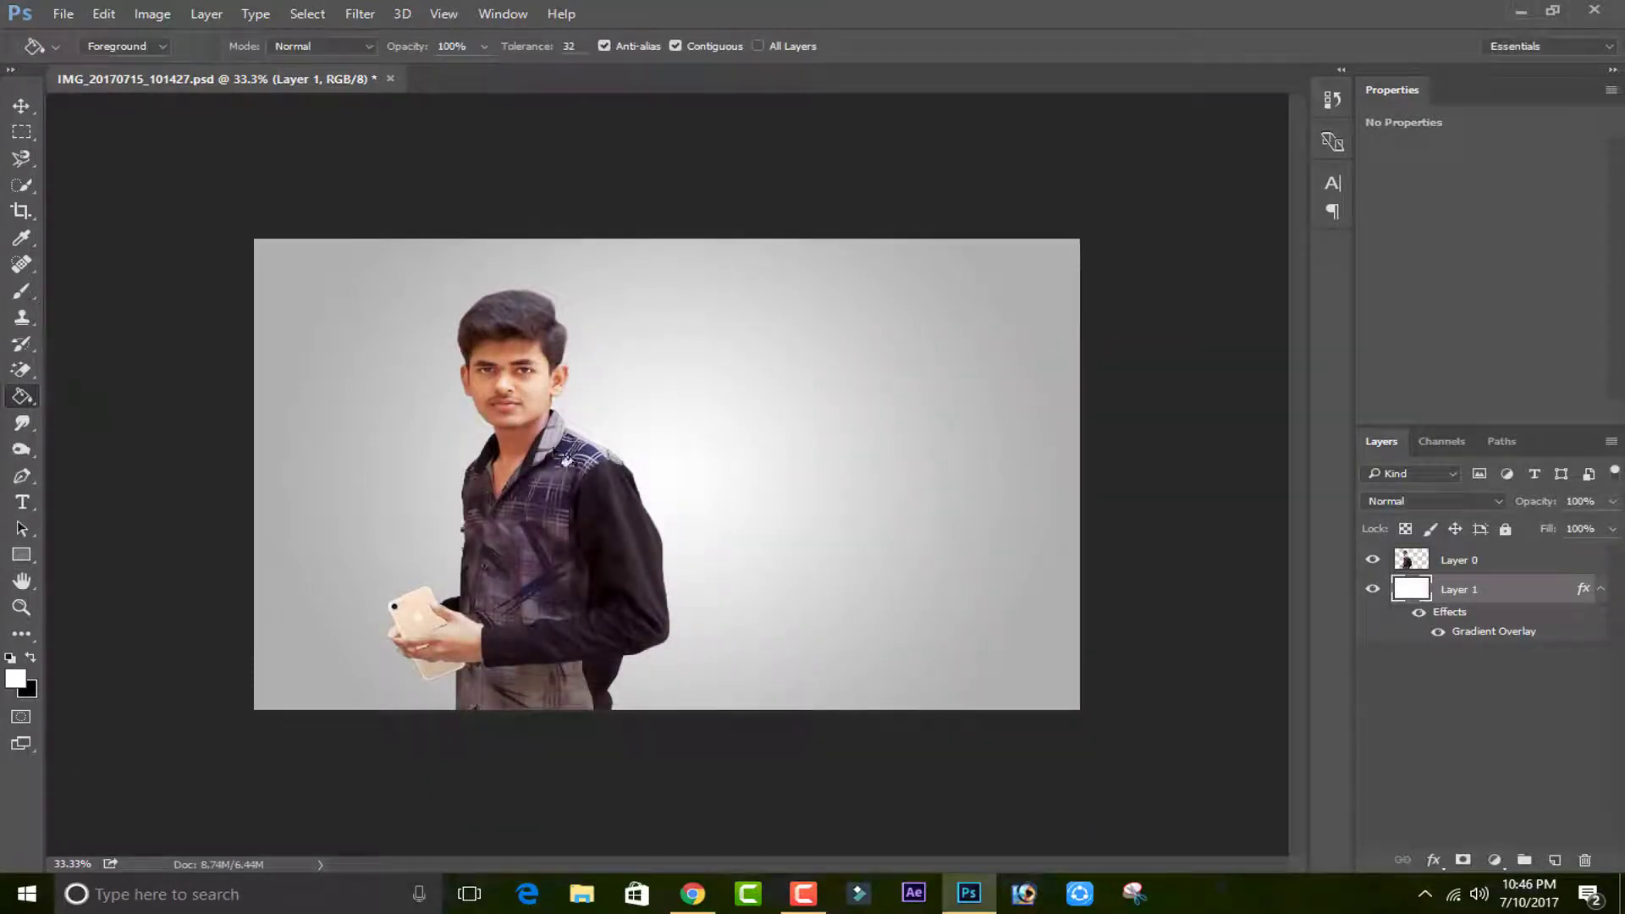
# Duplicate Layer 0 within the same document as Layer 0 copy.
pyautogui.click(1420, 560)
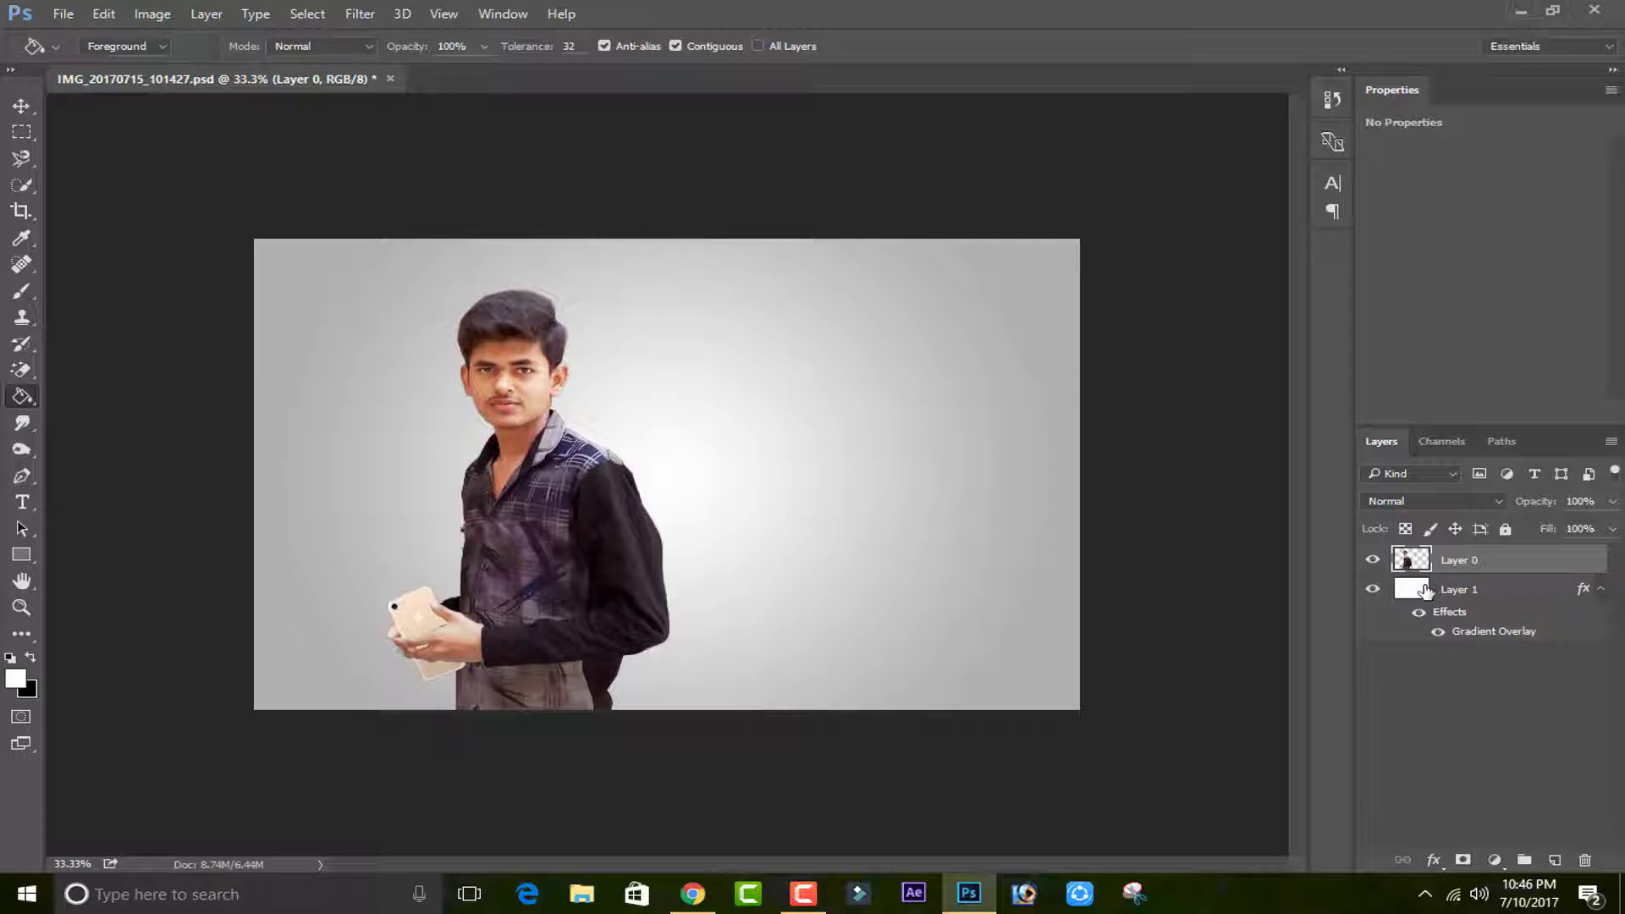
pyautogui.rightClick(1426, 590)
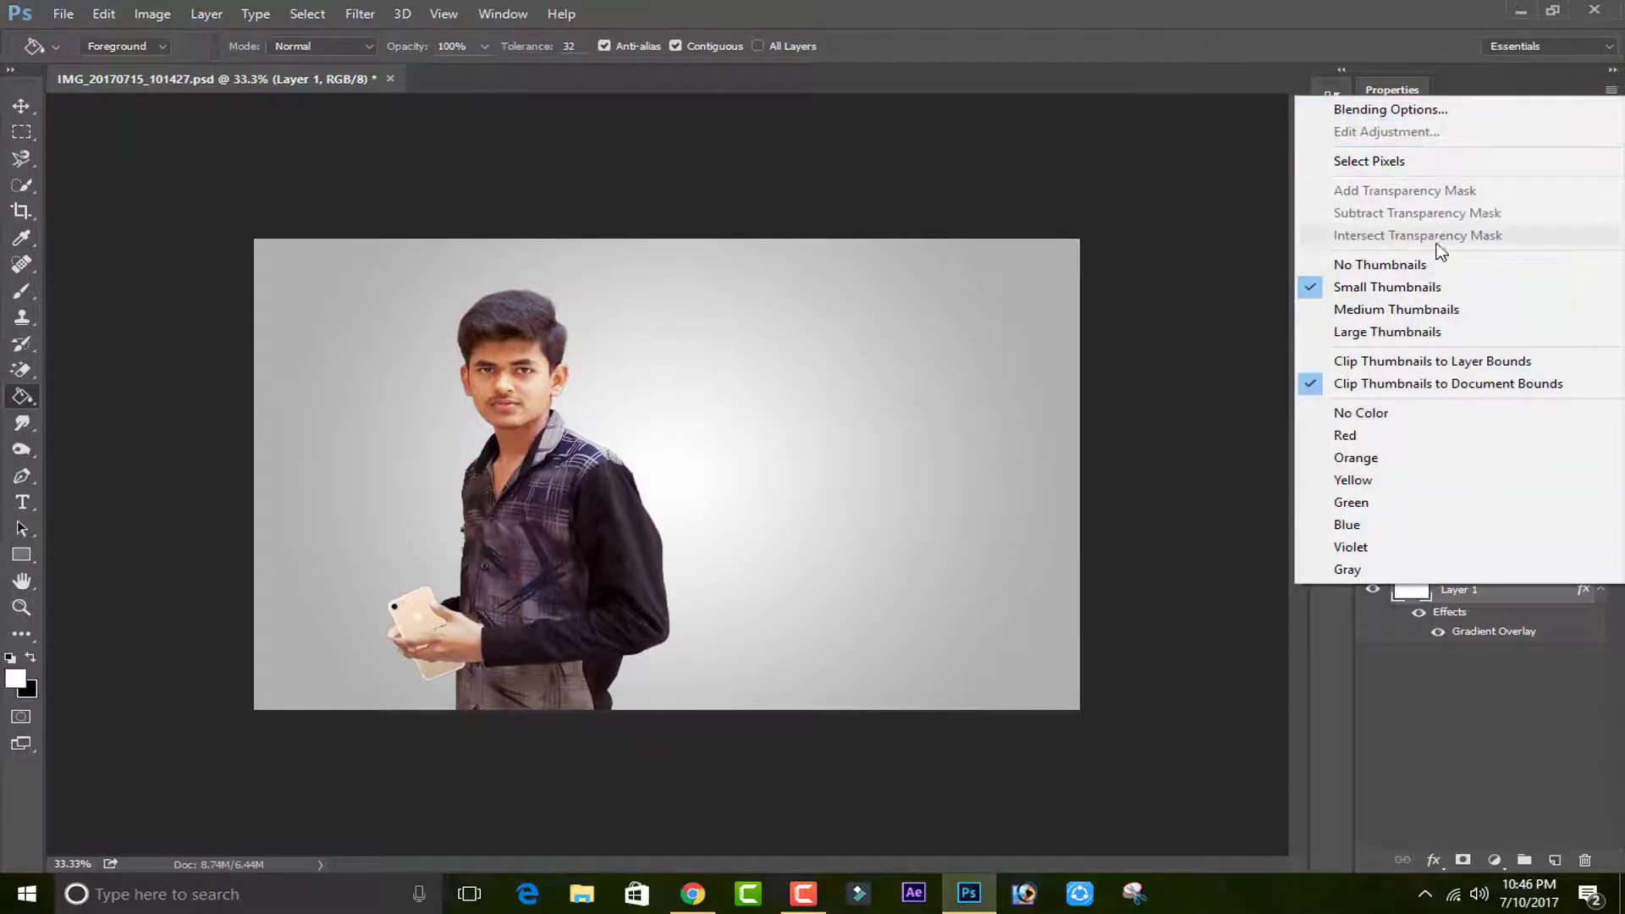
pyautogui.click(1296, 698)
pyautogui.rightClick(1429, 559)
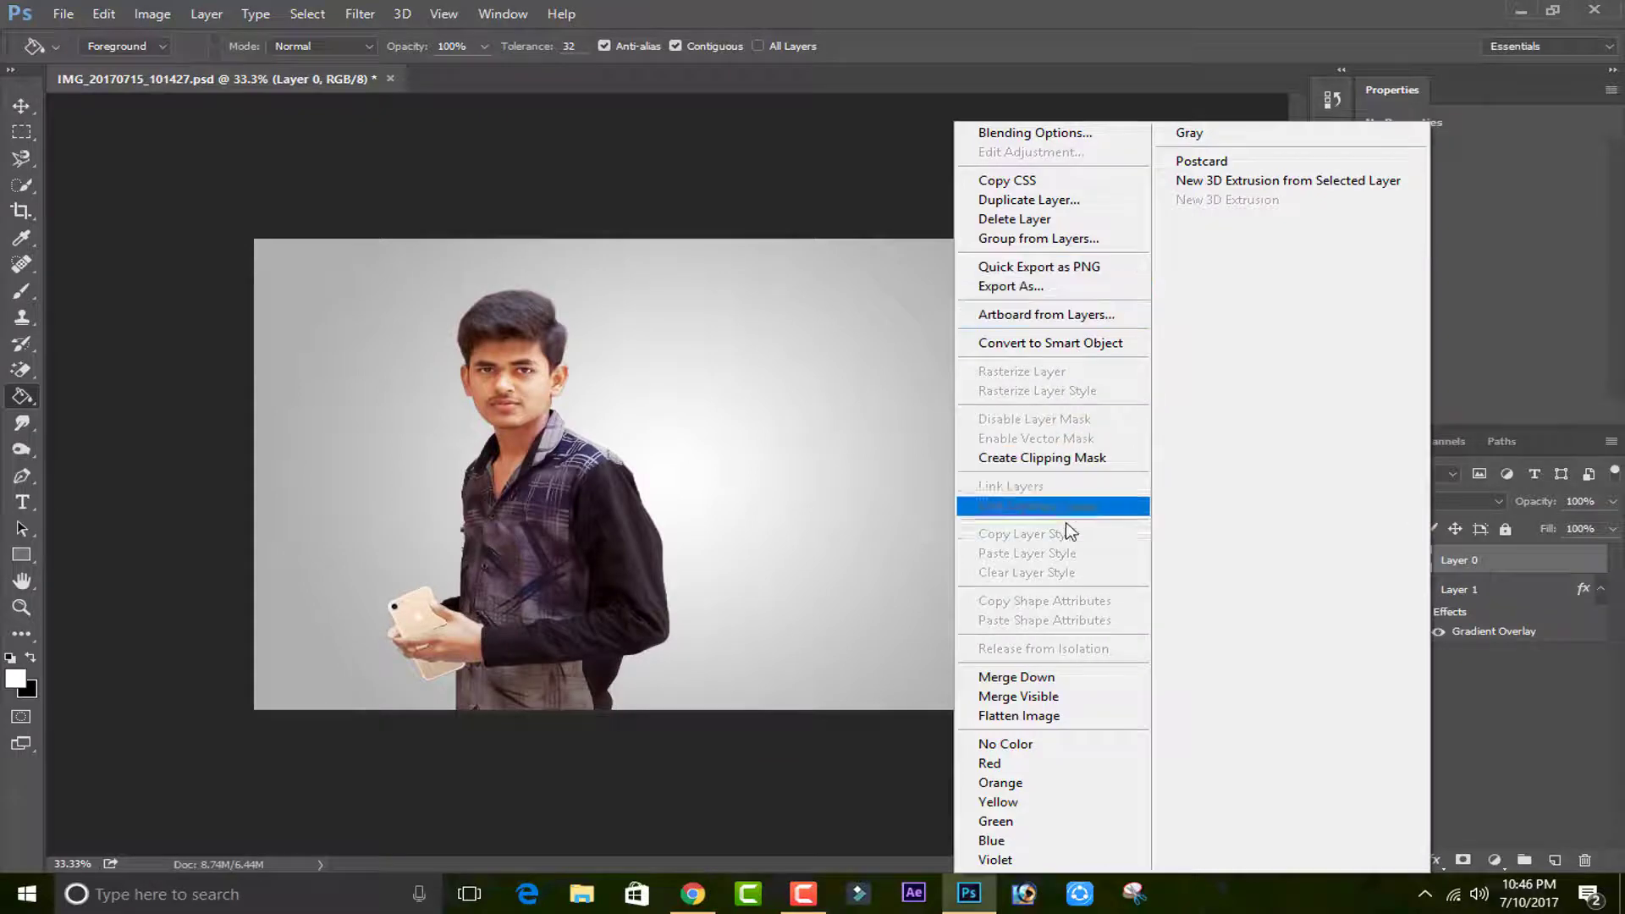
pyautogui.click(1049, 201)
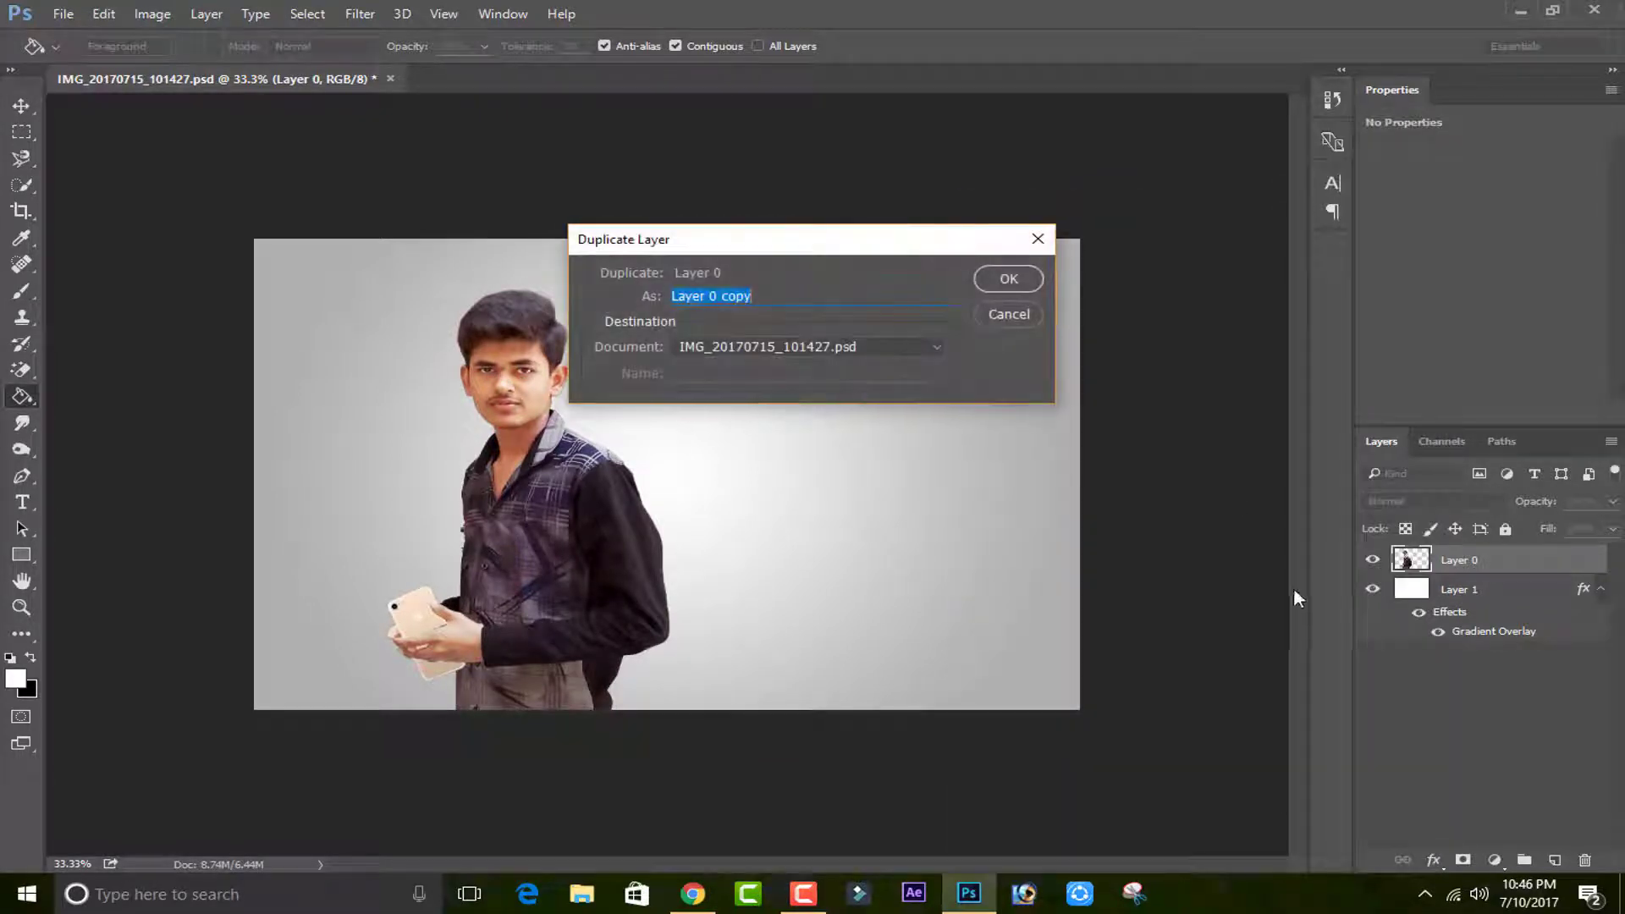
pyautogui.click(1007, 279)
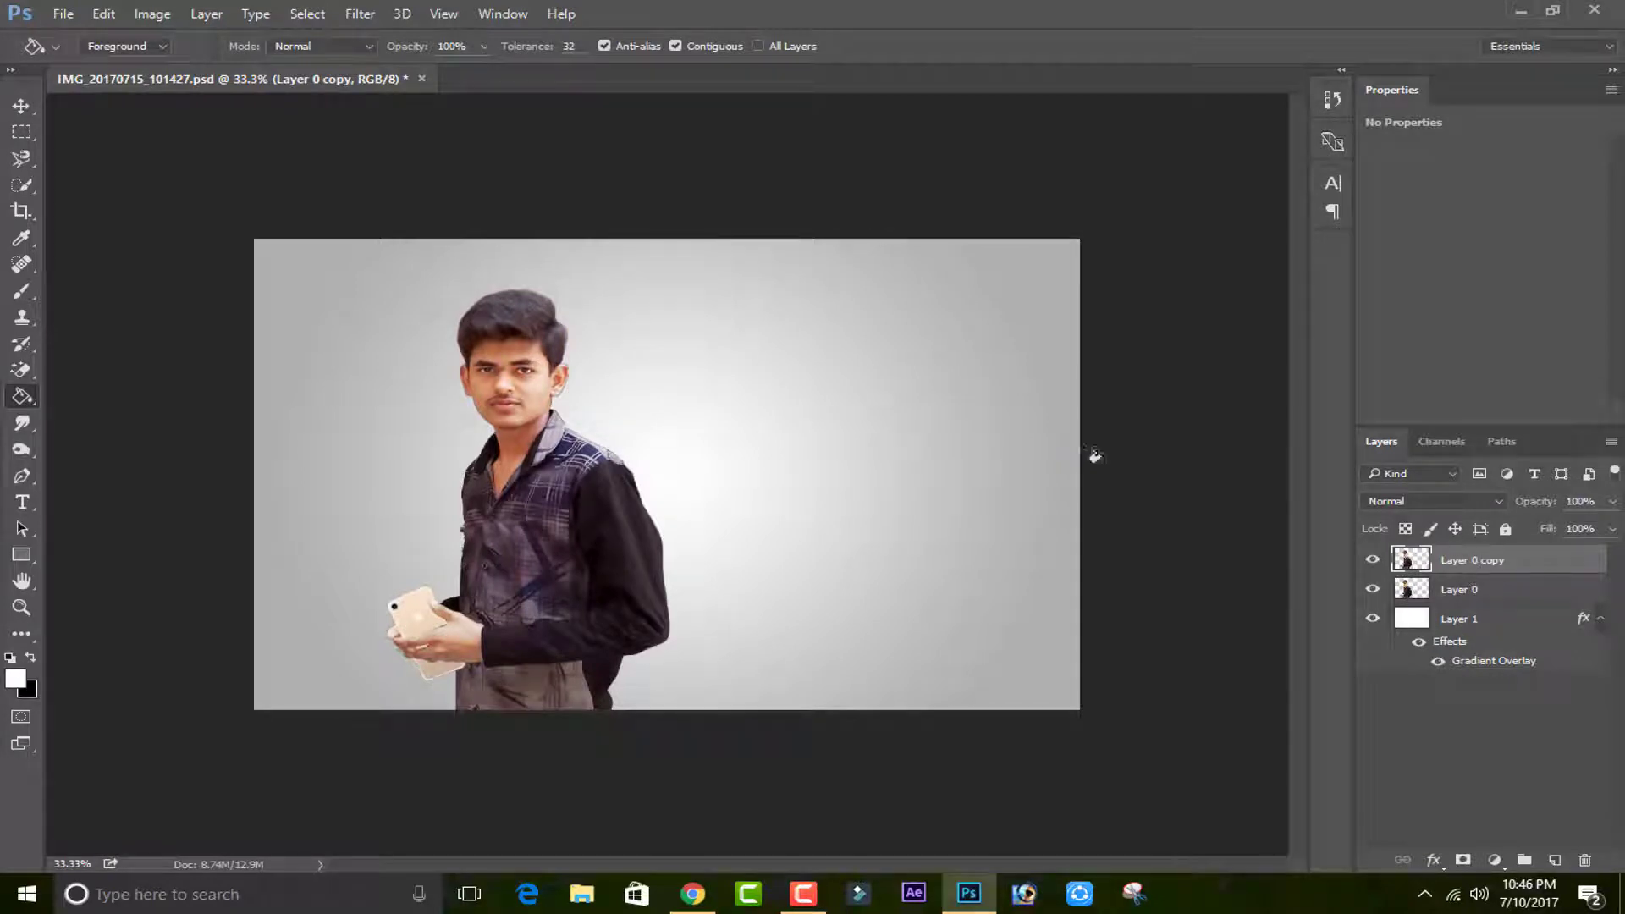
# Liquify Layer 0 copy by smearing the man's head and body across the canvas to its right edge.
pyautogui.click(361, 13)
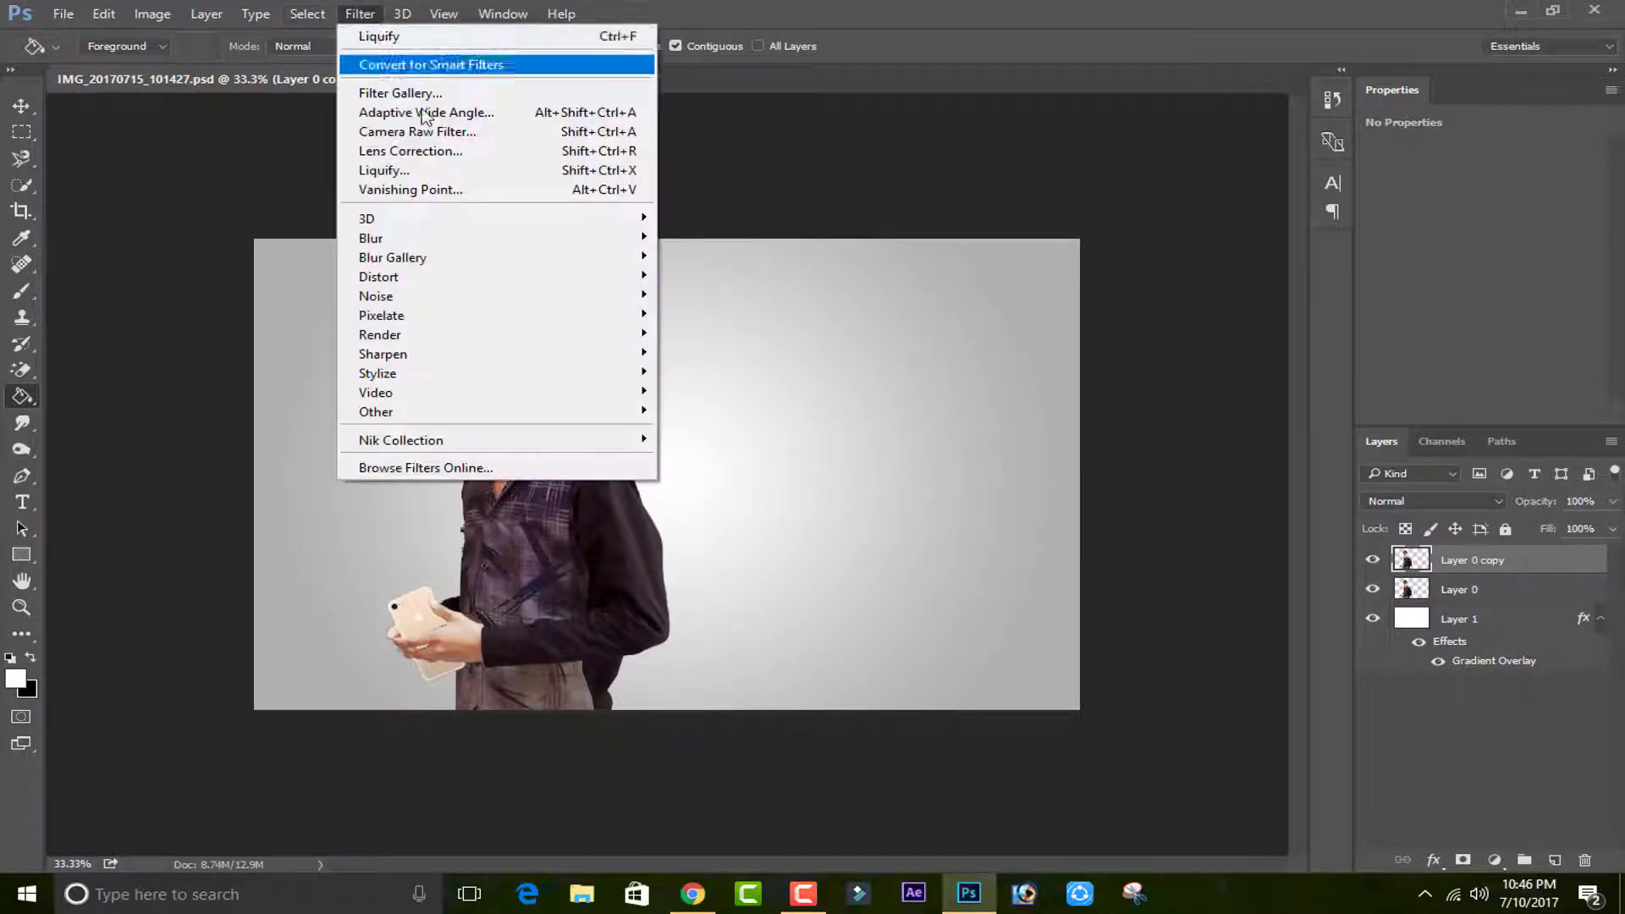
pyautogui.click(421, 169)
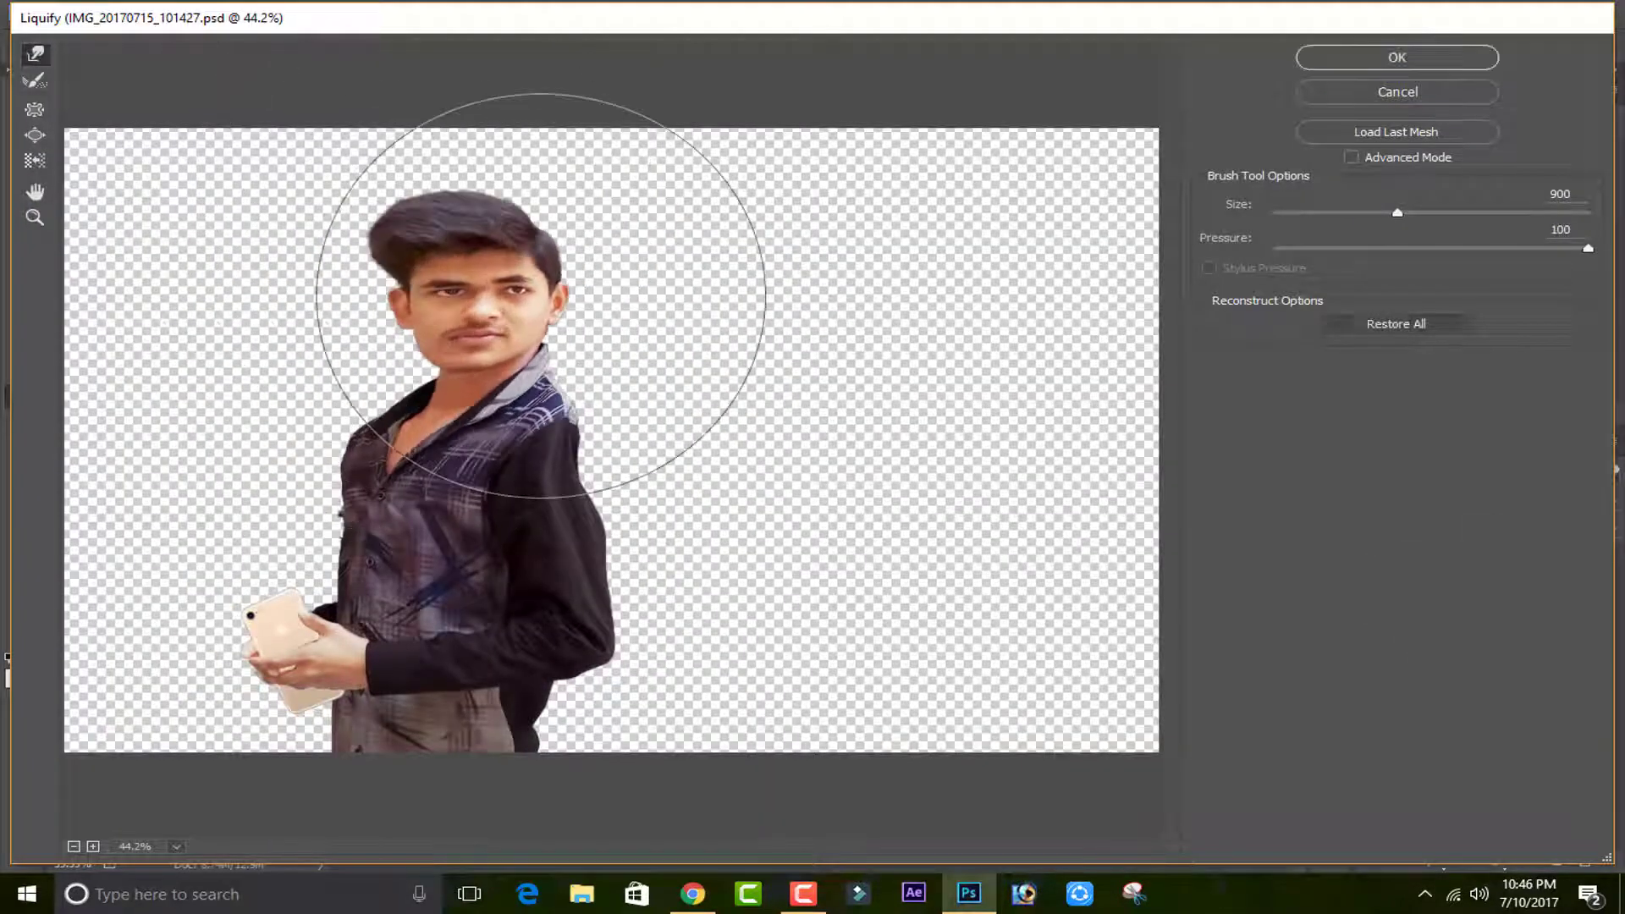
pyautogui.hotkey('ctrl', 'space')
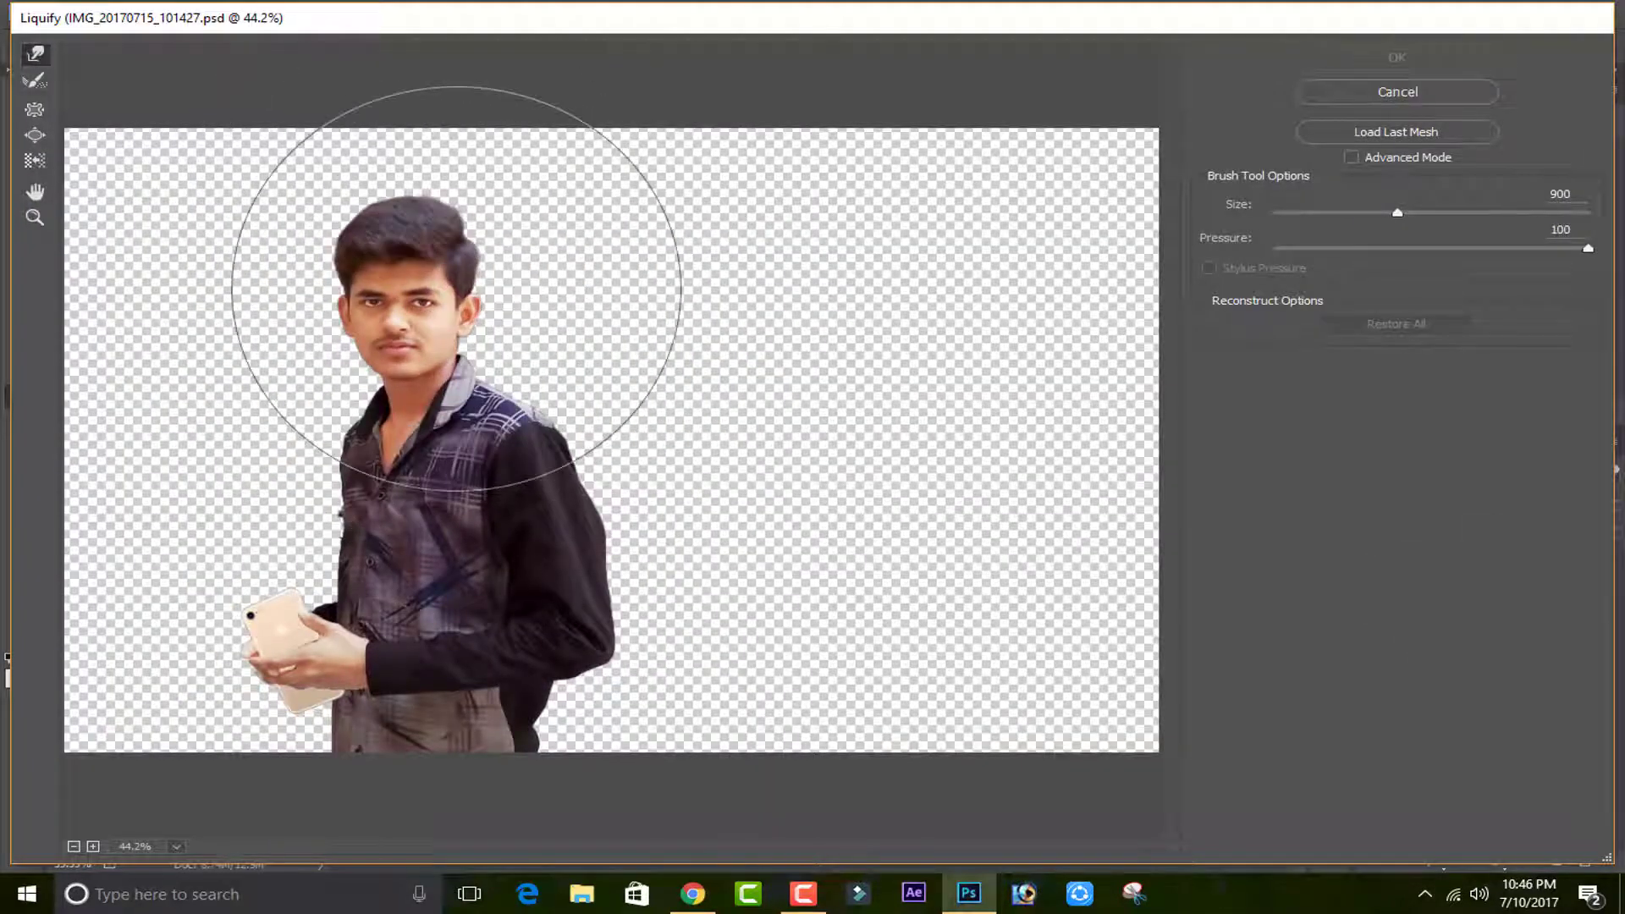
pyautogui.moveTo(517, 253)
pyautogui.mouseDown()
pyautogui.moveTo(585, 291)
pyautogui.moveTo(550, 324)
pyautogui.moveTo(616, 337)
pyautogui.moveTo(677, 408)
pyautogui.moveTo(640, 281)
pyautogui.moveTo(665, 150)
pyautogui.moveTo(643, 179)
pyautogui.moveTo(882, 145)
pyautogui.moveTo(822, 303)
pyautogui.moveTo(1083, 249)
pyautogui.moveTo(1046, 239)
pyautogui.moveTo(1178, 173)
pyautogui.moveTo(1214, 283)
pyautogui.moveTo(936, 264)
pyautogui.moveTo(1063, 369)
pyautogui.moveTo(927, 213)
pyautogui.moveTo(1216, 386)
pyautogui.moveTo(1111, 248)
pyautogui.moveTo(1015, 184)
pyautogui.moveTo(1086, 86)
pyautogui.moveTo(856, 194)
pyautogui.moveTo(885, 290)
pyautogui.moveTo(808, 155)
pyautogui.moveTo(827, 86)
pyautogui.moveTo(761, 378)
pyautogui.moveTo(1037, 230)
pyautogui.moveTo(1000, 319)
pyautogui.moveTo(1134, 309)
pyautogui.moveTo(635, 475)
pyautogui.moveTo(931, 570)
pyautogui.moveTo(1000, 424)
pyautogui.moveTo(991, 402)
pyautogui.moveTo(968, 426)
pyautogui.moveTo(1124, 472)
pyautogui.moveTo(951, 709)
pyautogui.moveTo(812, 777)
pyautogui.moveTo(1038, 806)
pyautogui.moveTo(426, 790)
pyautogui.moveTo(438, 772)
pyautogui.moveTo(757, 731)
pyautogui.moveTo(828, 749)
pyautogui.moveTo(855, 820)
pyautogui.moveTo(444, 743)
pyautogui.moveTo(419, 797)
pyautogui.moveTo(540, 785)
pyautogui.moveTo(563, 849)
pyautogui.moveTo(722, 756)
pyautogui.moveTo(924, 758)
pyautogui.moveTo(1102, 847)
pyautogui.moveTo(1060, 725)
pyautogui.moveTo(1077, 657)
pyautogui.moveTo(1015, 653)
pyautogui.moveTo(1219, 691)
pyautogui.moveTo(953, 740)
pyautogui.moveTo(1131, 747)
pyautogui.moveTo(1075, 386)
pyautogui.moveTo(1140, 390)
pyautogui.moveTo(1028, 344)
pyautogui.moveTo(1040, 402)
pyautogui.moveTo(863, 364)
pyautogui.moveTo(933, 423)
pyautogui.moveTo(1003, 313)
pyautogui.moveTo(1072, 329)
pyautogui.moveTo(1109, 388)
pyautogui.moveTo(1147, 299)
pyautogui.moveTo(1083, 363)
pyautogui.moveTo(1033, 170)
pyautogui.moveTo(1024, 381)
pyautogui.moveTo(948, 364)
pyautogui.moveTo(1100, 220)
pyautogui.moveTo(1100, 262)
pyautogui.moveTo(860, 207)
pyautogui.moveTo(744, 290)
pyautogui.moveTo(737, 236)
pyautogui.moveTo(808, 156)
pyautogui.moveTo(719, 51)
pyautogui.moveTo(647, 42)
pyautogui.moveTo(1049, 34)
pyautogui.moveTo(1142, 286)
pyautogui.moveTo(918, 271)
pyautogui.moveTo(825, 237)
pyautogui.moveTo(745, 355)
pyautogui.moveTo(907, 393)
pyautogui.moveTo(979, 355)
pyautogui.moveTo(1049, 456)
pyautogui.moveTo(906, 643)
pyautogui.moveTo(804, 642)
pyautogui.moveTo(682, 748)
pyautogui.moveTo(1064, 652)
pyautogui.mouseUp()
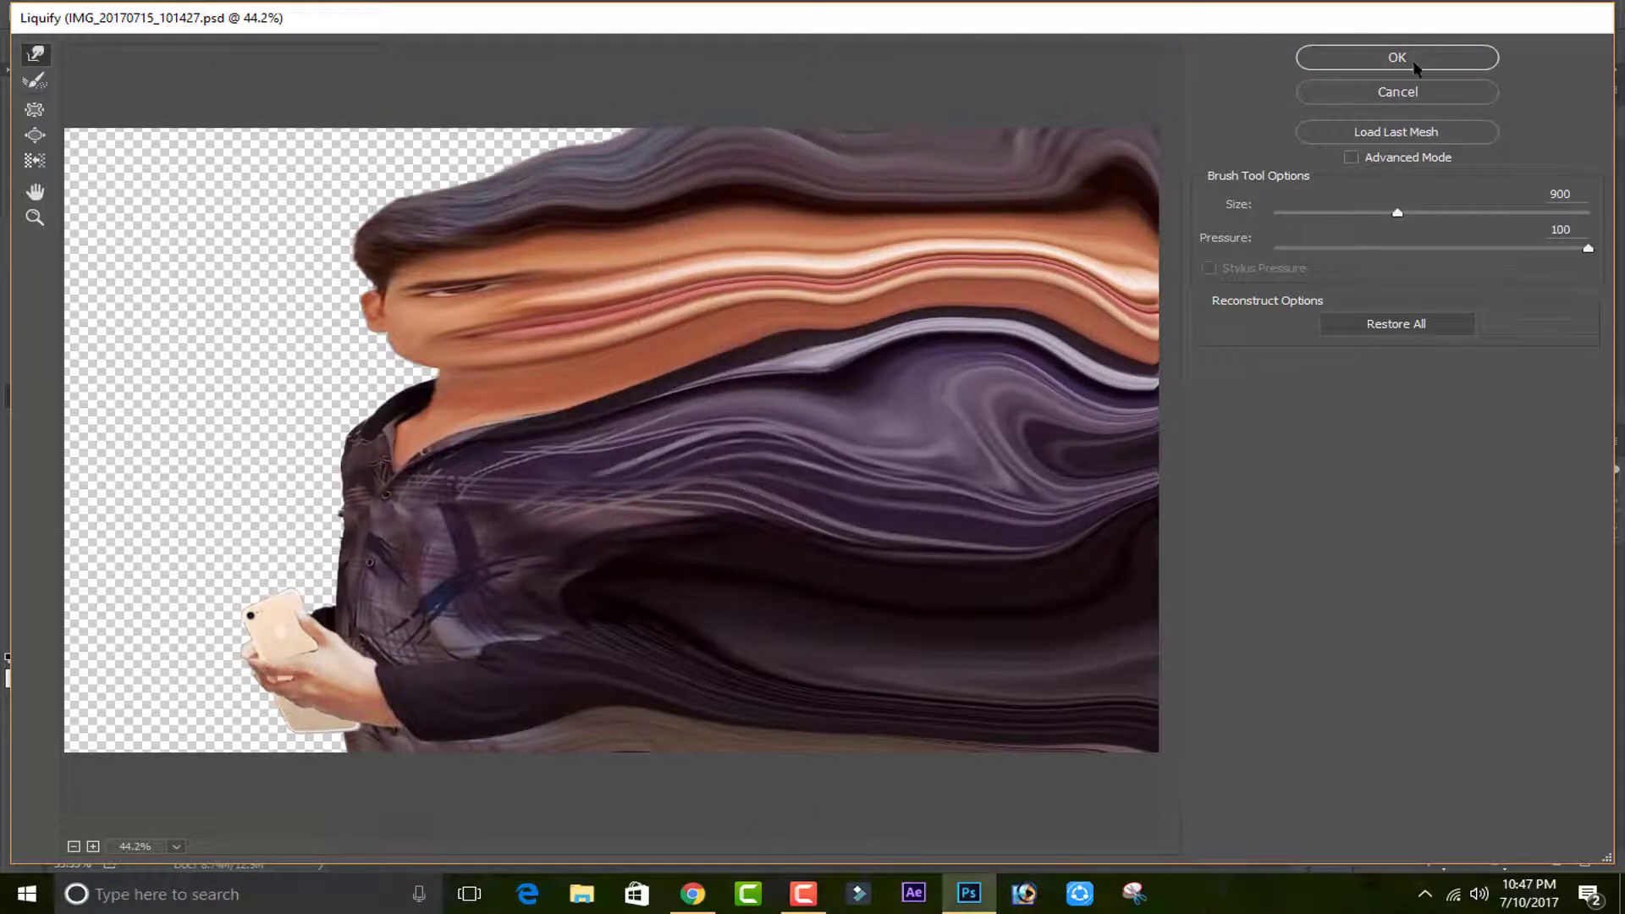
pyautogui.moveTo(876, 448); pyautogui.dragTo(917, 483)
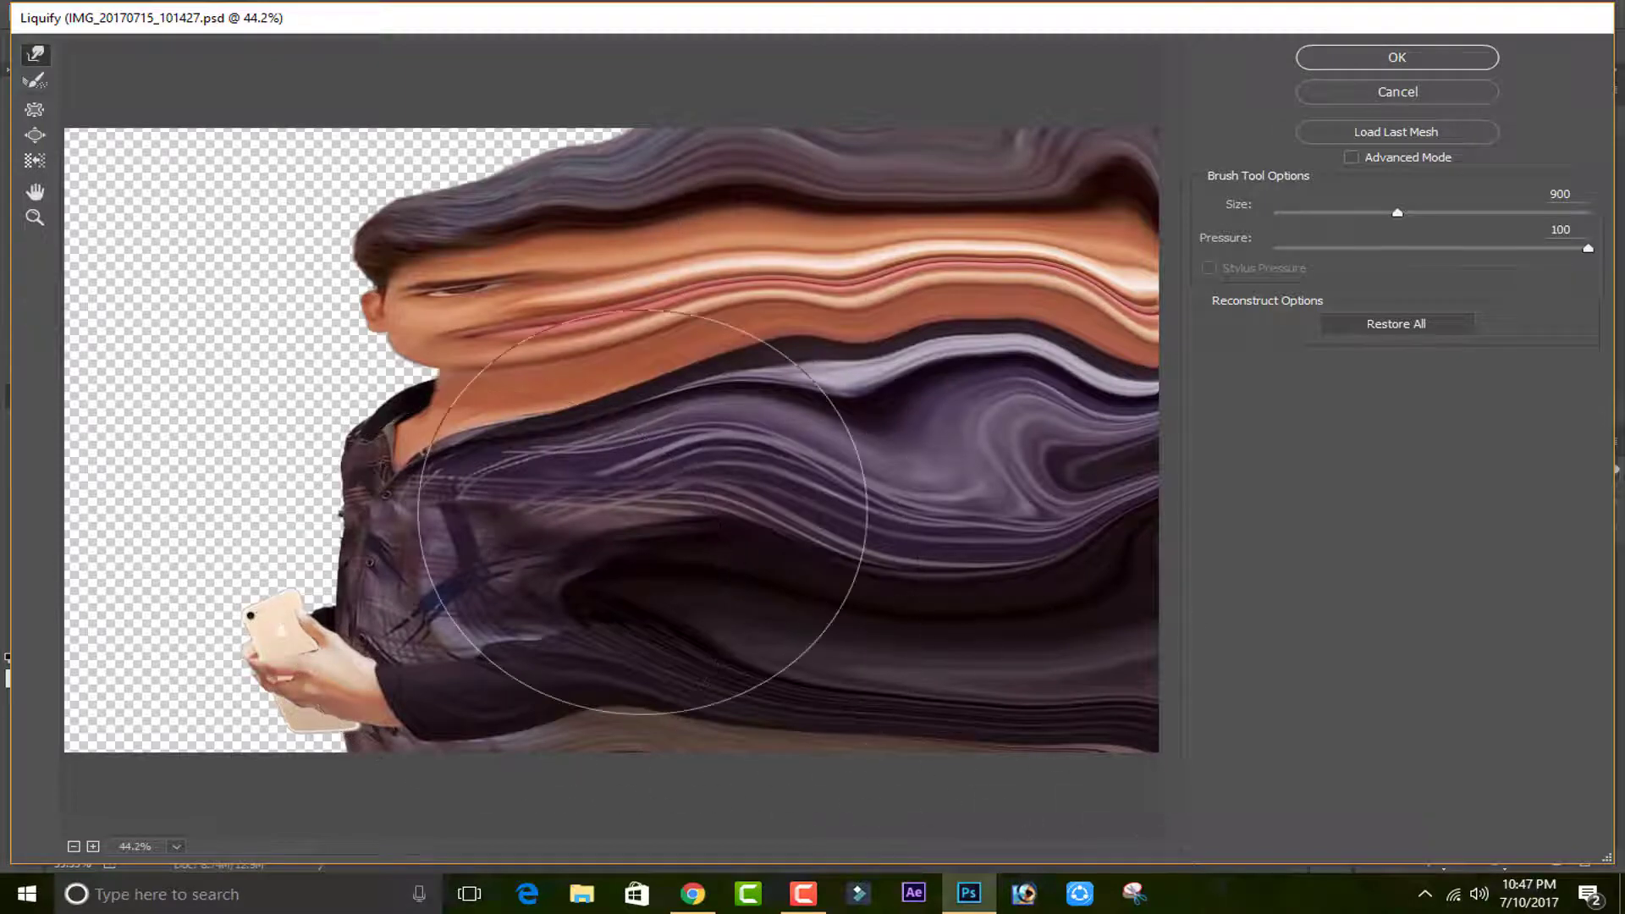
pyautogui.moveTo(642, 512)
pyautogui.mouseDown()
pyautogui.moveTo(807, 558)
pyautogui.moveTo(922, 563)
pyautogui.moveTo(864, 412)
pyautogui.moveTo(908, 445)
pyautogui.moveTo(1029, 338)
pyautogui.moveTo(1095, 407)
pyautogui.moveTo(859, 377)
pyautogui.moveTo(831, 394)
pyautogui.moveTo(843, 443)
pyautogui.moveTo(809, 471)
pyautogui.moveTo(960, 312)
pyautogui.moveTo(894, 461)
pyautogui.moveTo(928, 374)
pyautogui.moveTo(725, 371)
pyautogui.moveTo(725, 346)
pyautogui.moveTo(815, 387)
pyautogui.moveTo(858, 360)
pyautogui.mouseUp()
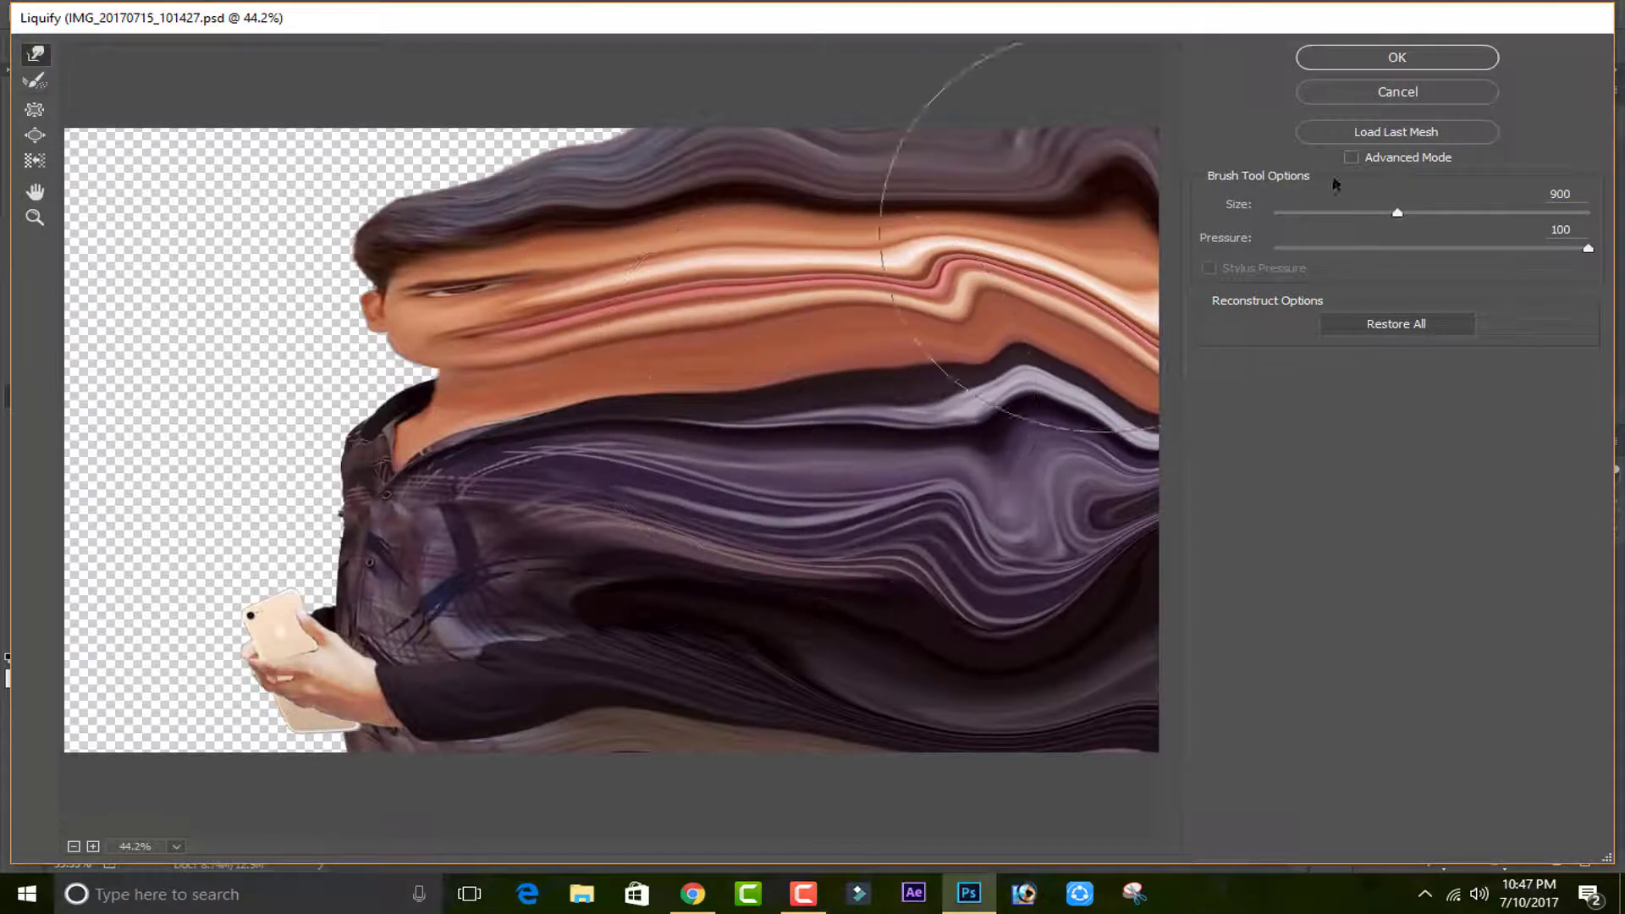
pyautogui.click(1407, 56)
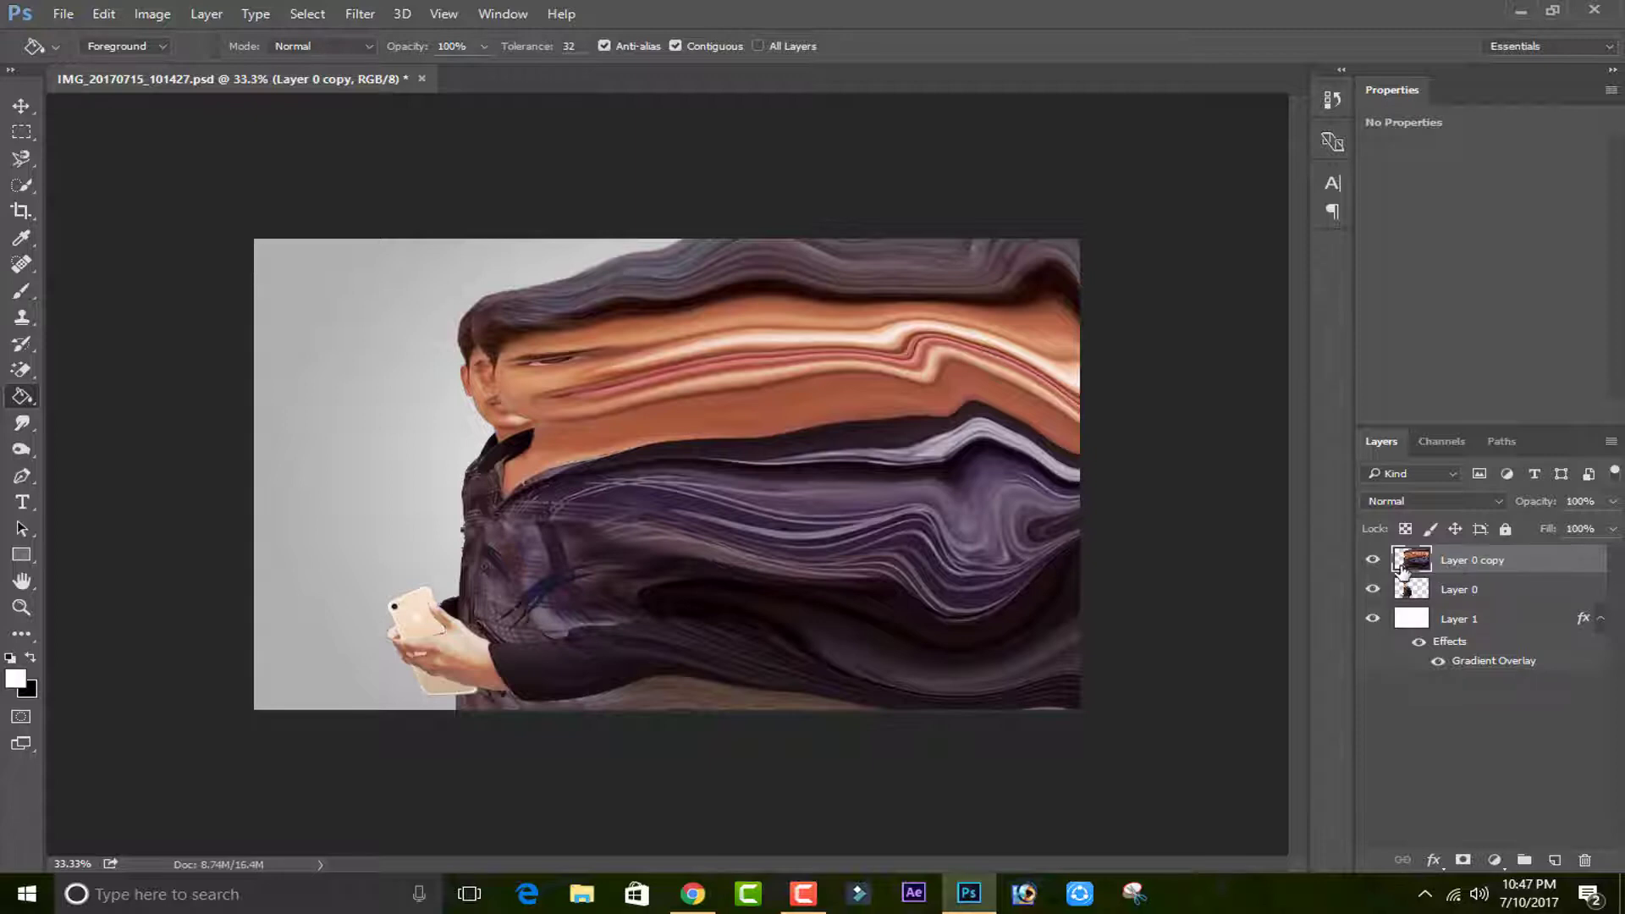
# Move Layer 0 copy beneath Layer 0 in the layer stack so the original figure sits in front.
pyautogui.moveTo(1401, 569); pyautogui.dragTo(1409, 607)
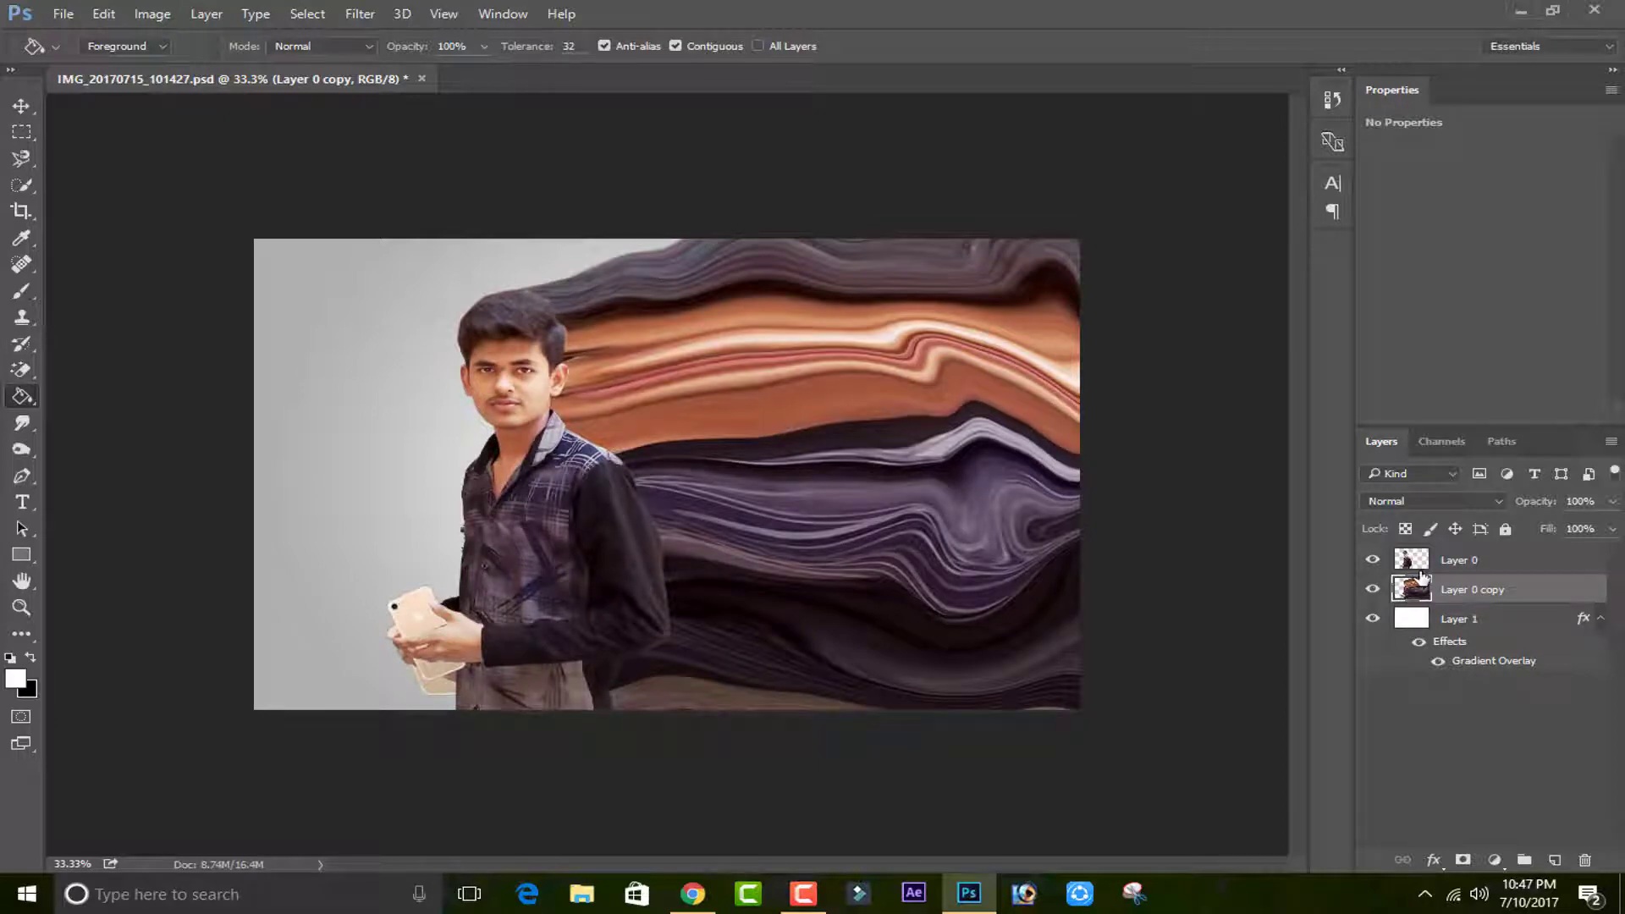
pyautogui.hotkey('ctrl', ']')
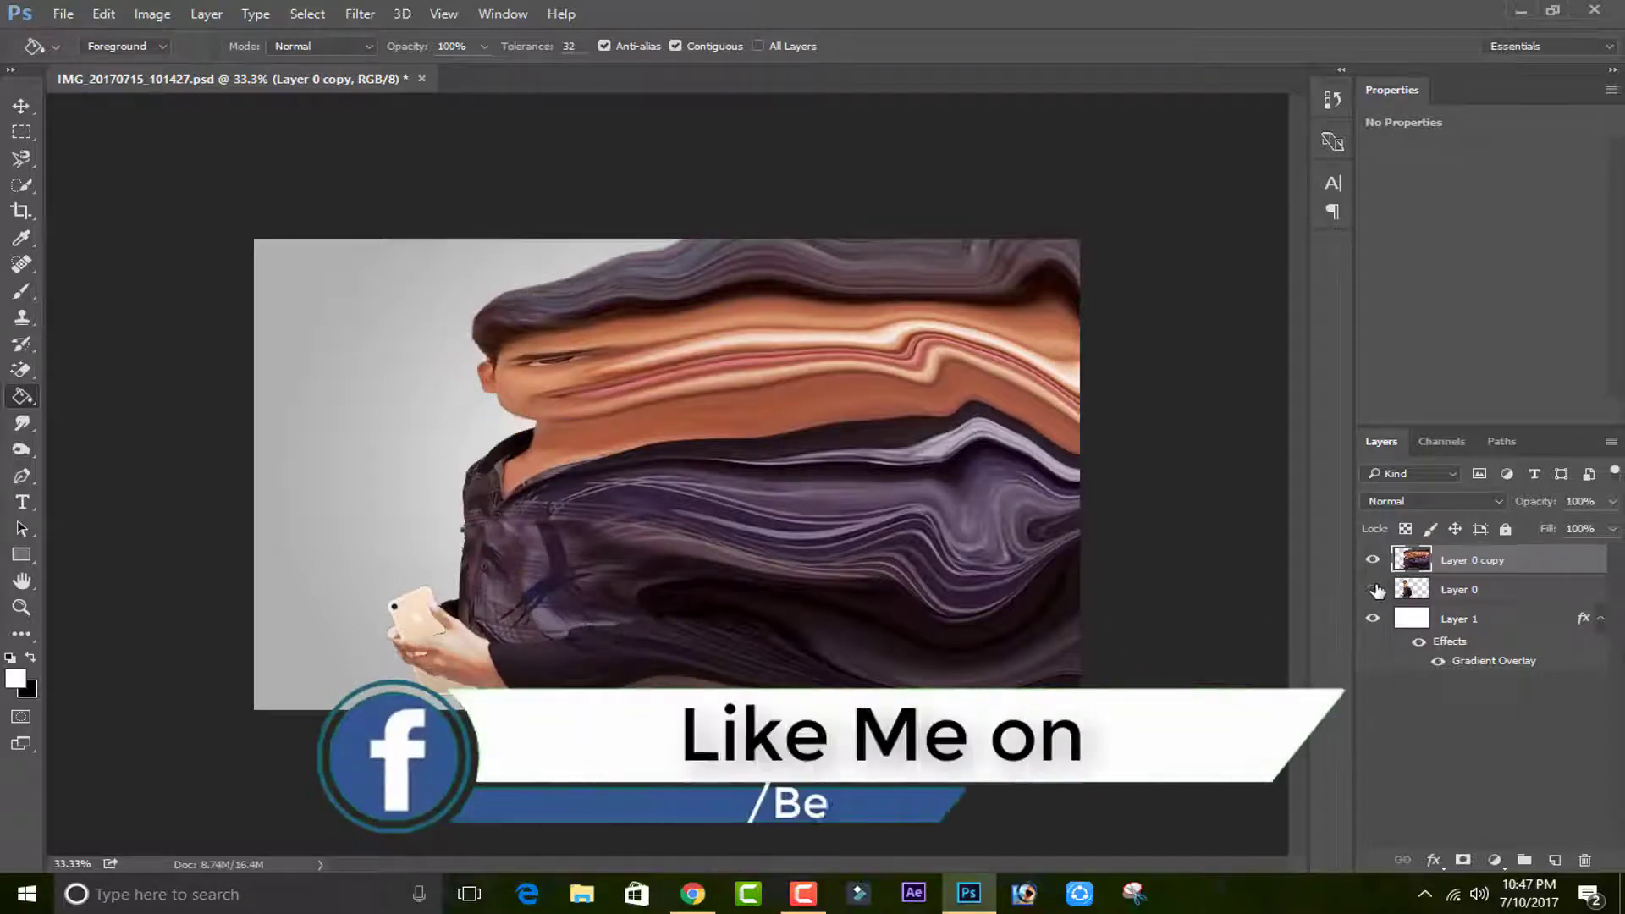
pyautogui.click(1373, 593)
pyautogui.moveTo(1425, 570); pyautogui.dragTo(1428, 603)
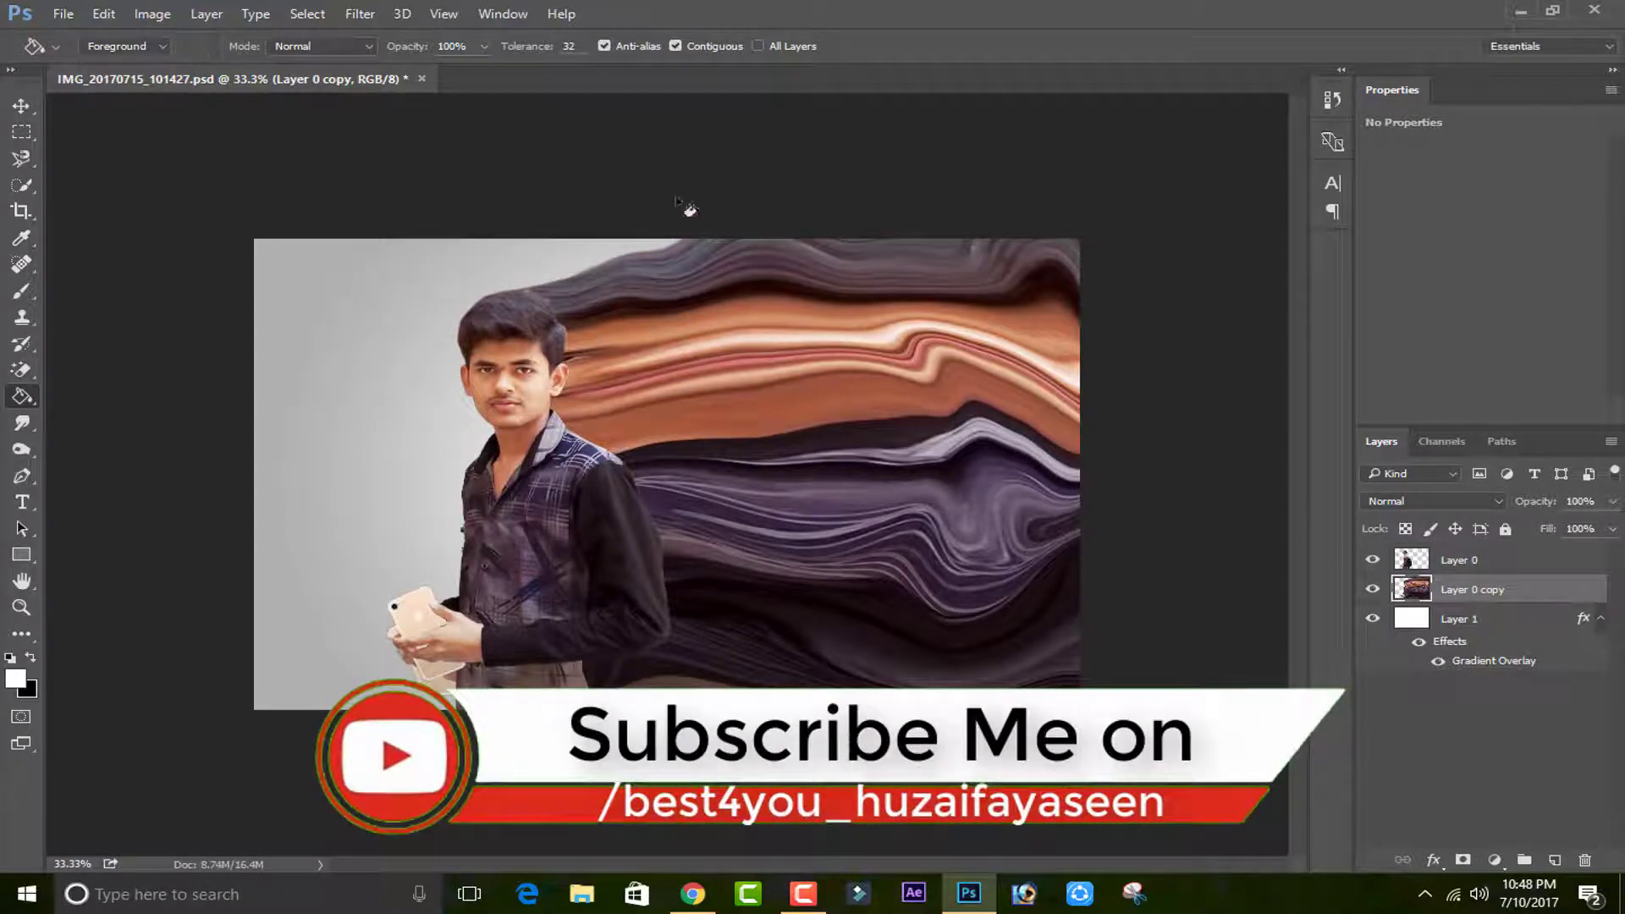
# Liquify Layer 0 copy again, pushing the smeared hair upward above the man's head.
pyautogui.click(357, 15)
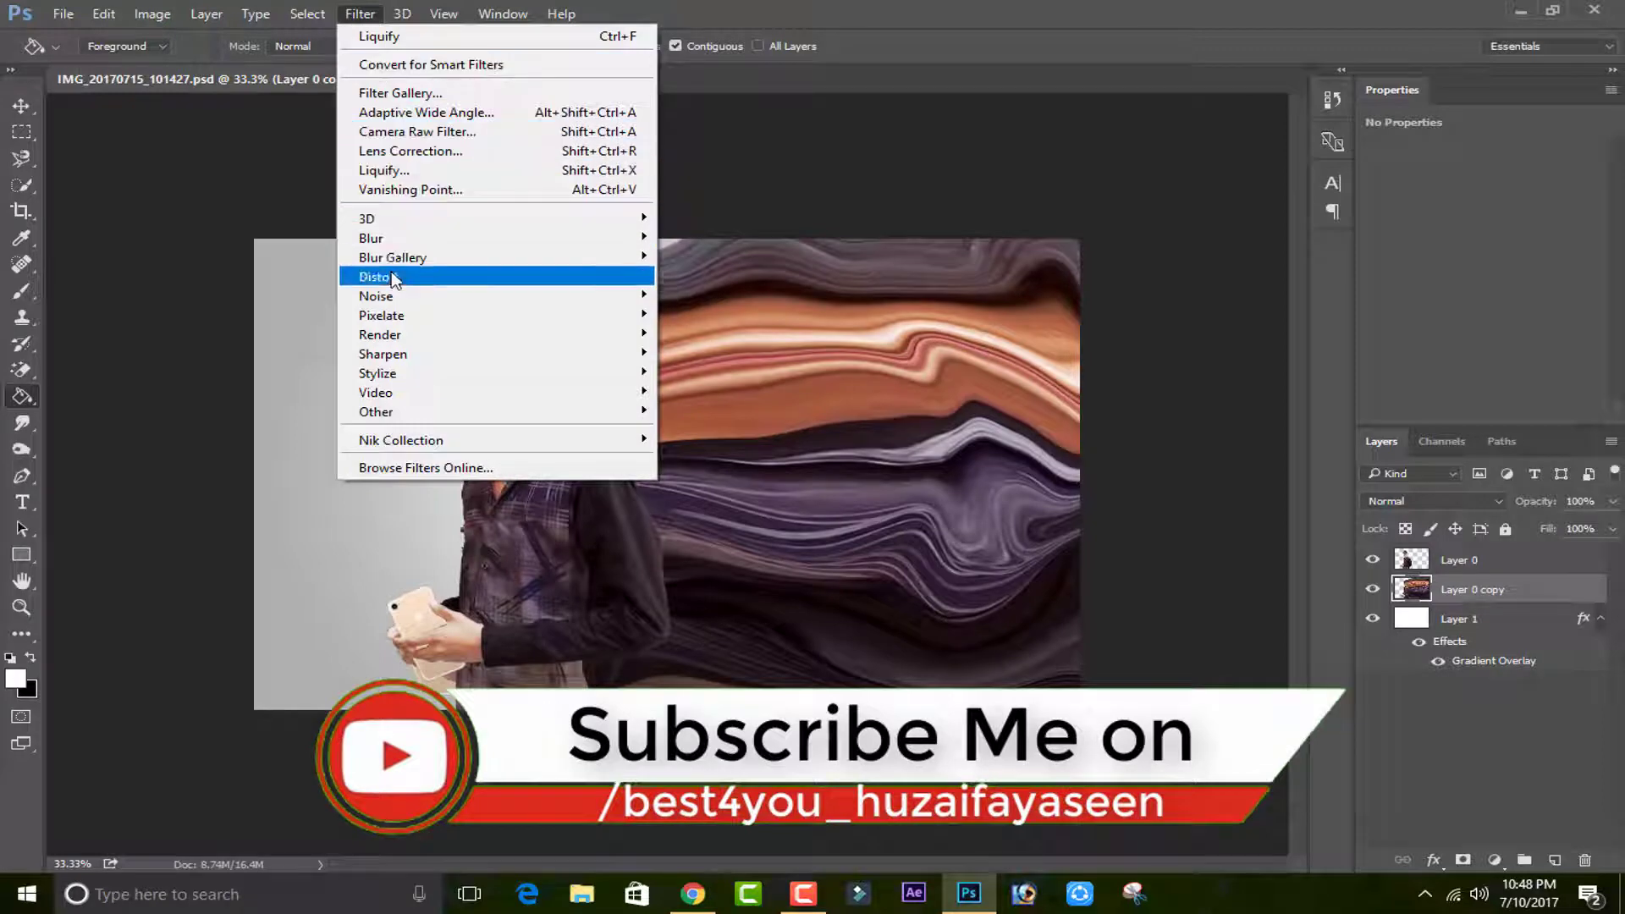
pyautogui.click(385, 170)
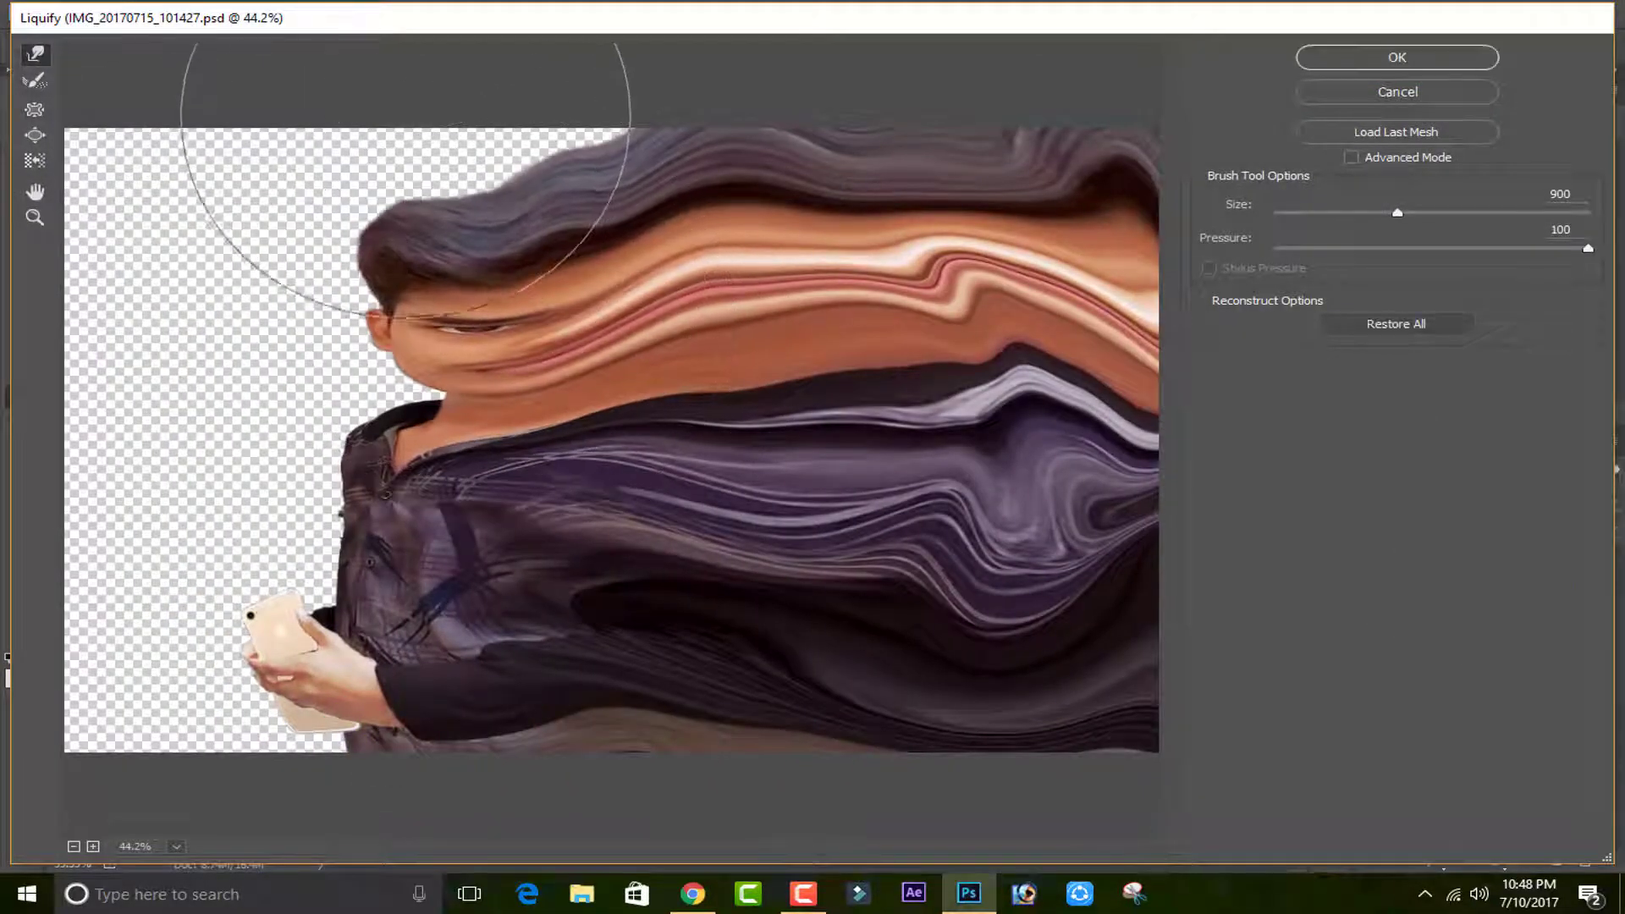
pyautogui.moveTo(404, 97); pyautogui.dragTo(539, 74)
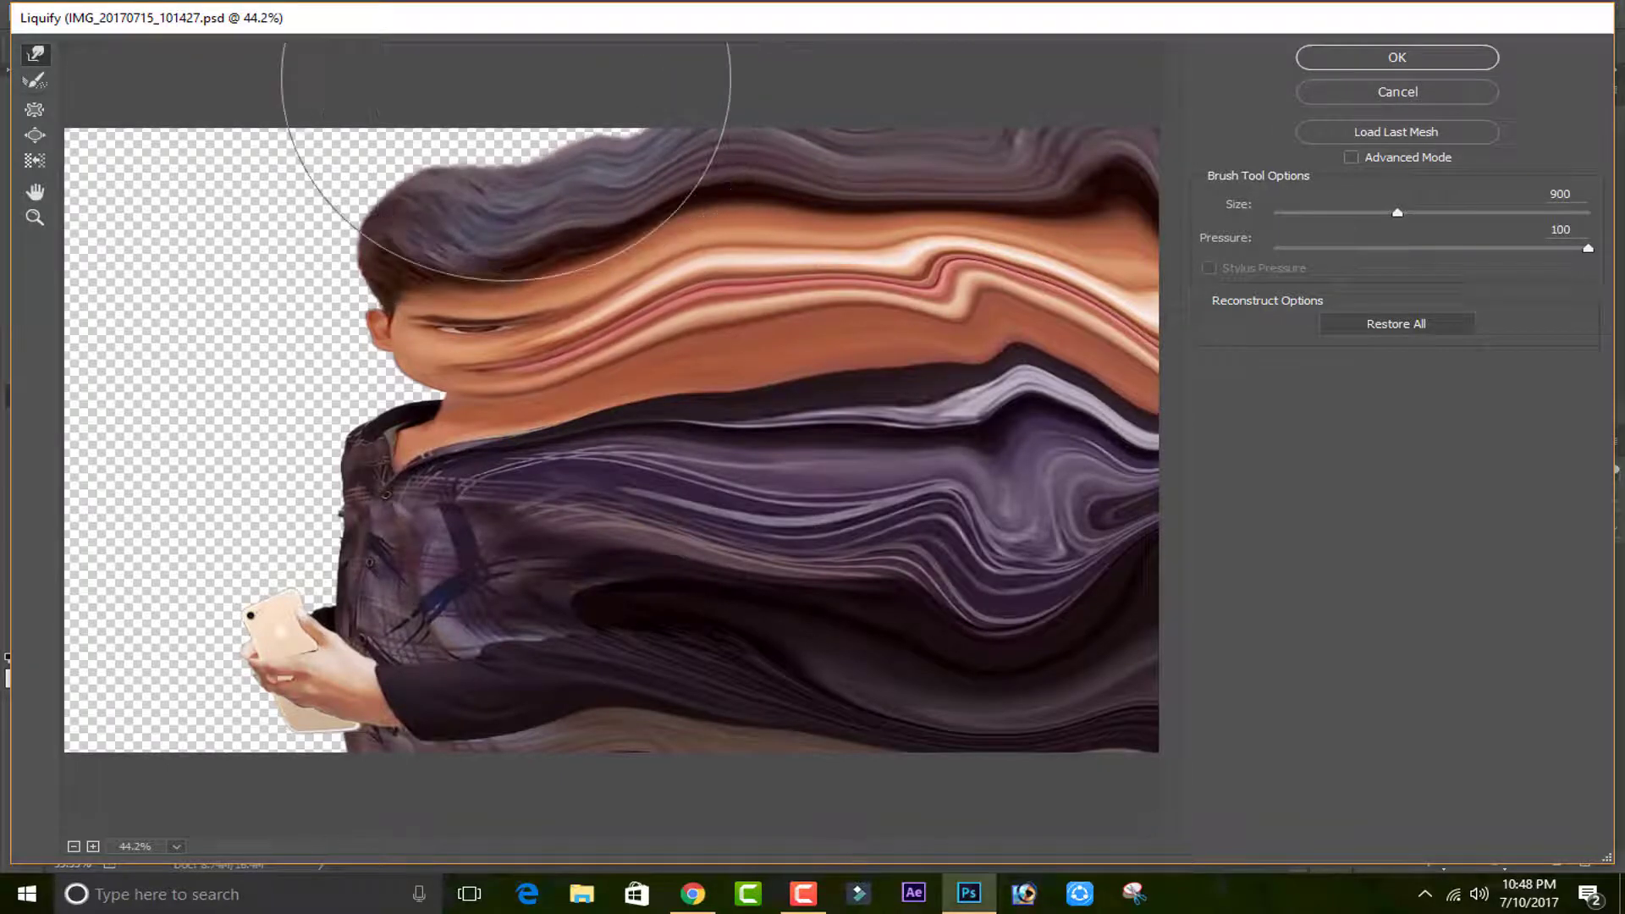
pyautogui.click(1492, 56)
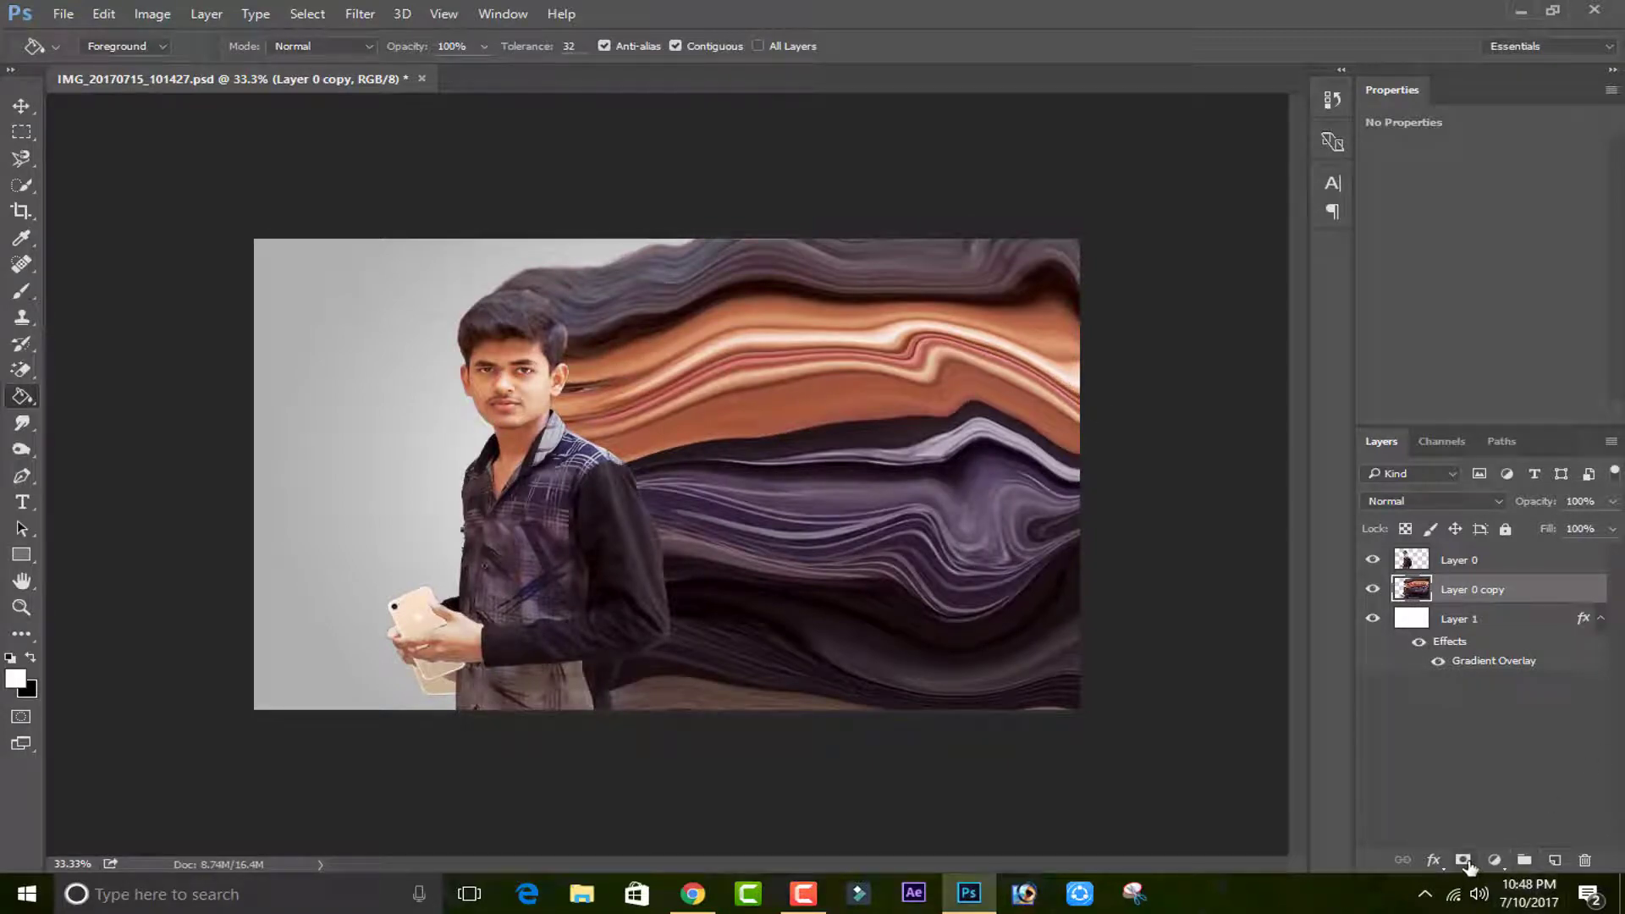
# Add a layer mask to Layer 0 copy and fill it with black to hide the smeared image.
pyautogui.click(1463, 860)
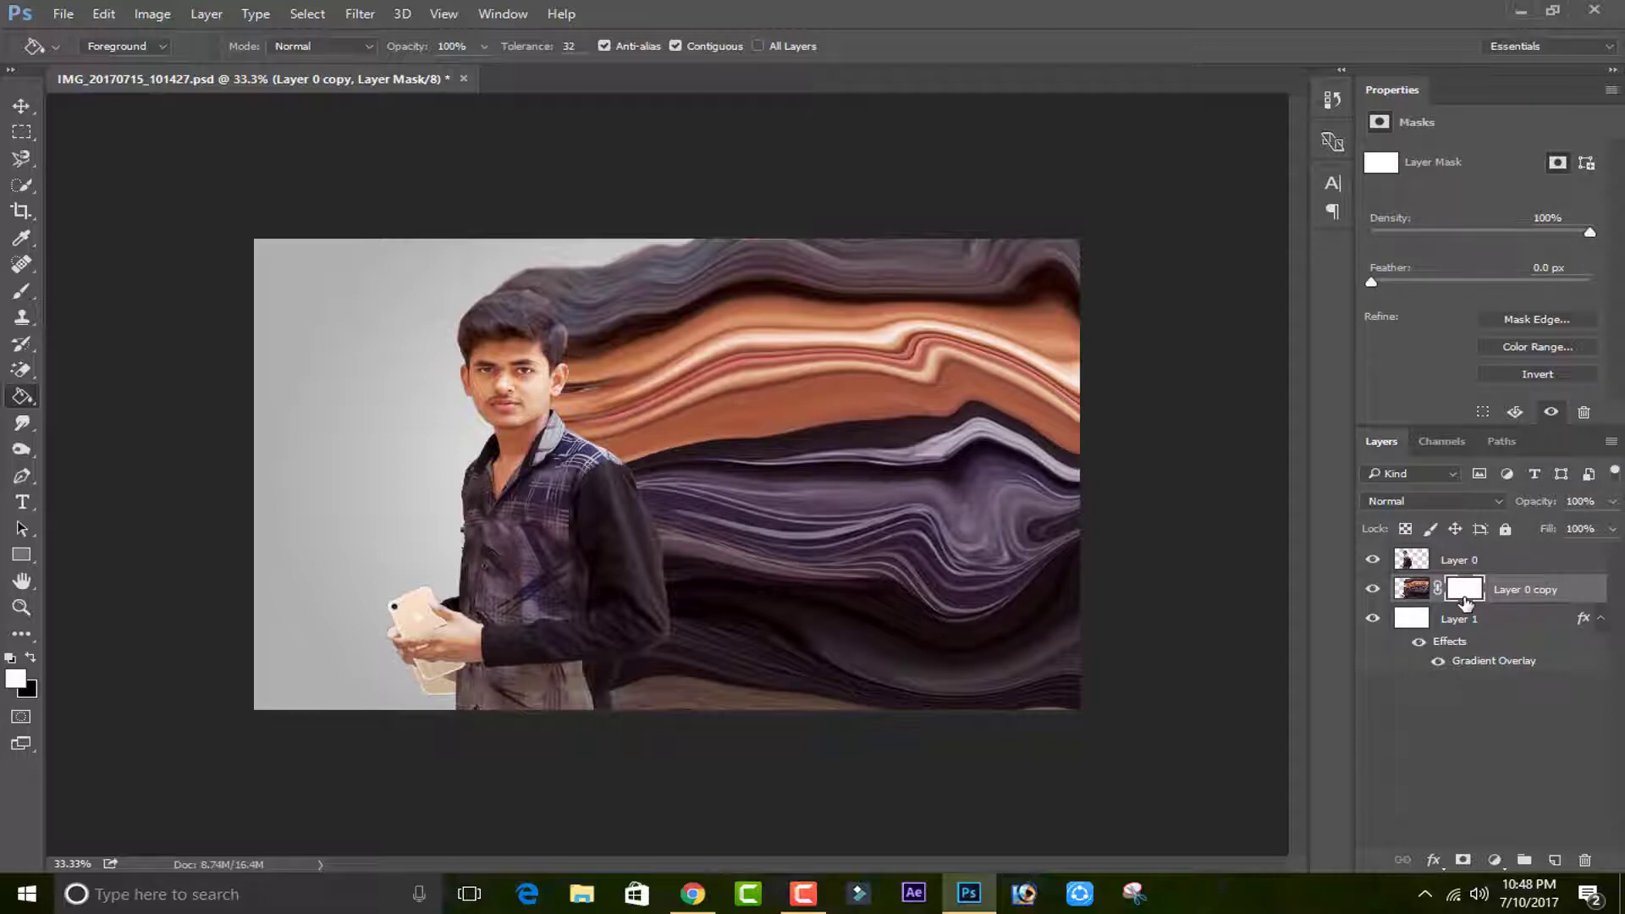
pyautogui.hotkey('ctrl', 'z')
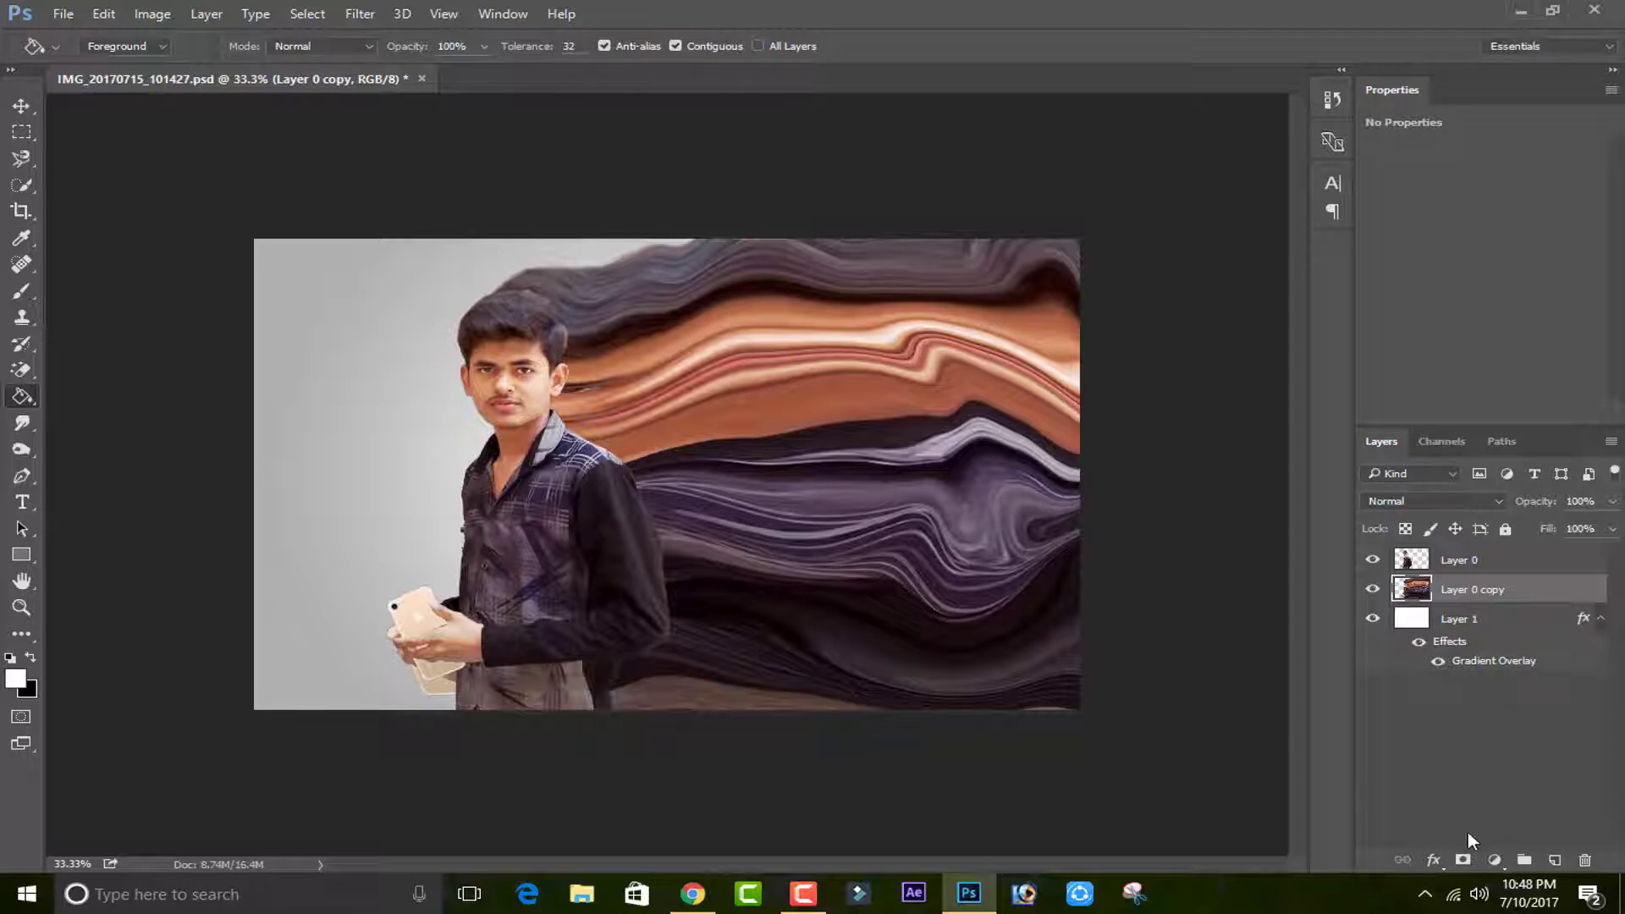
pyautogui.click(1461, 859)
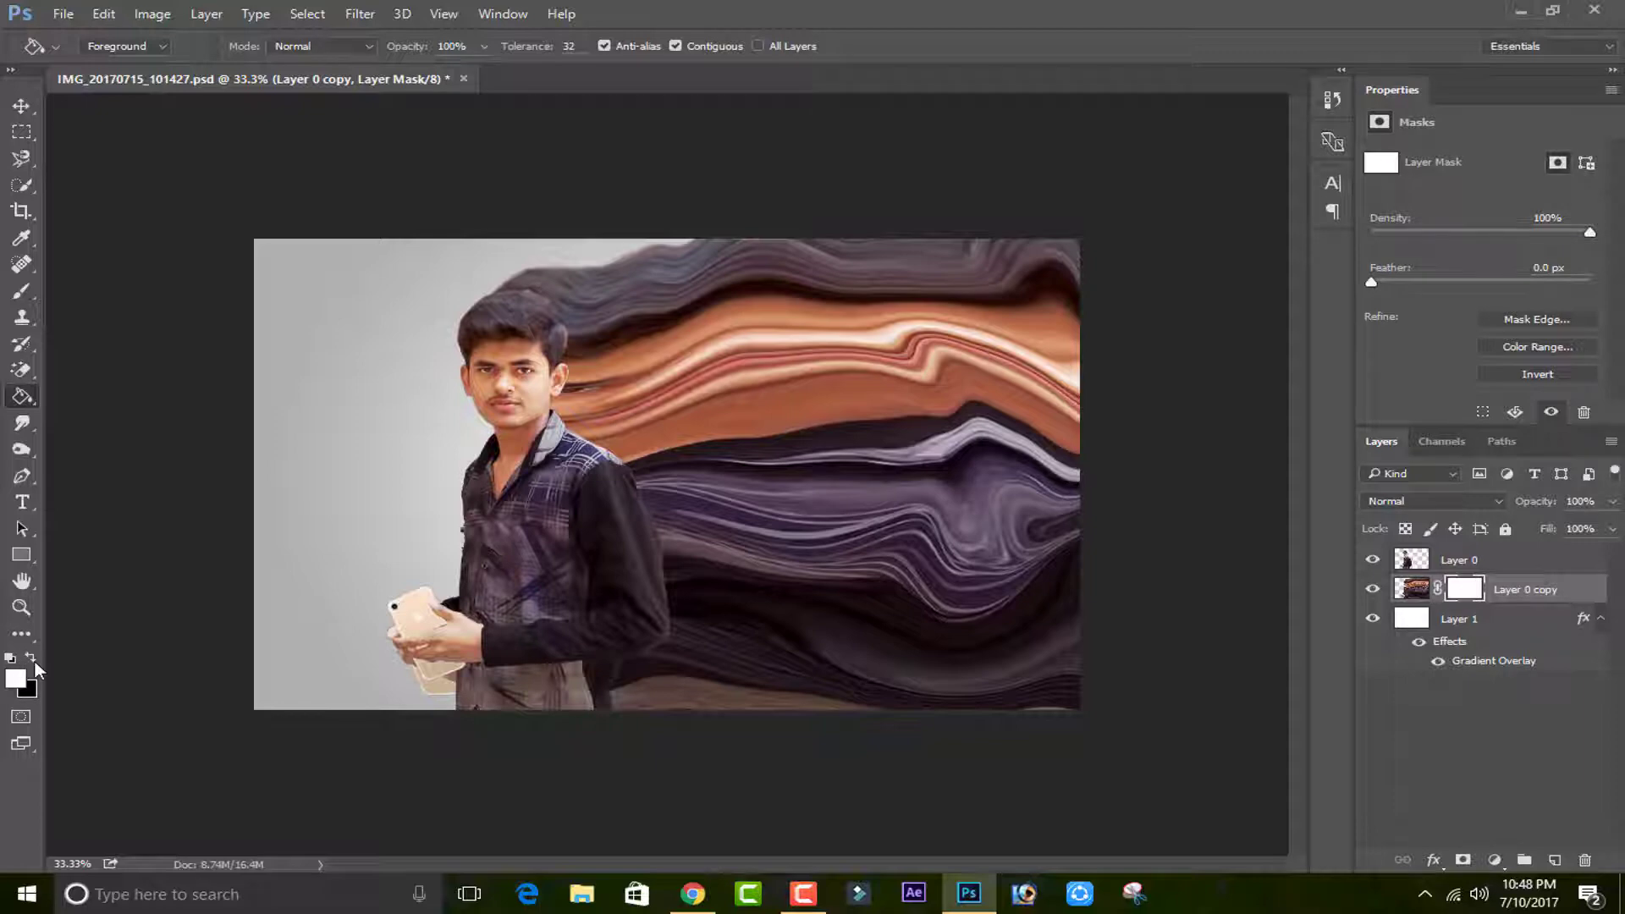
pyautogui.click(827, 492)
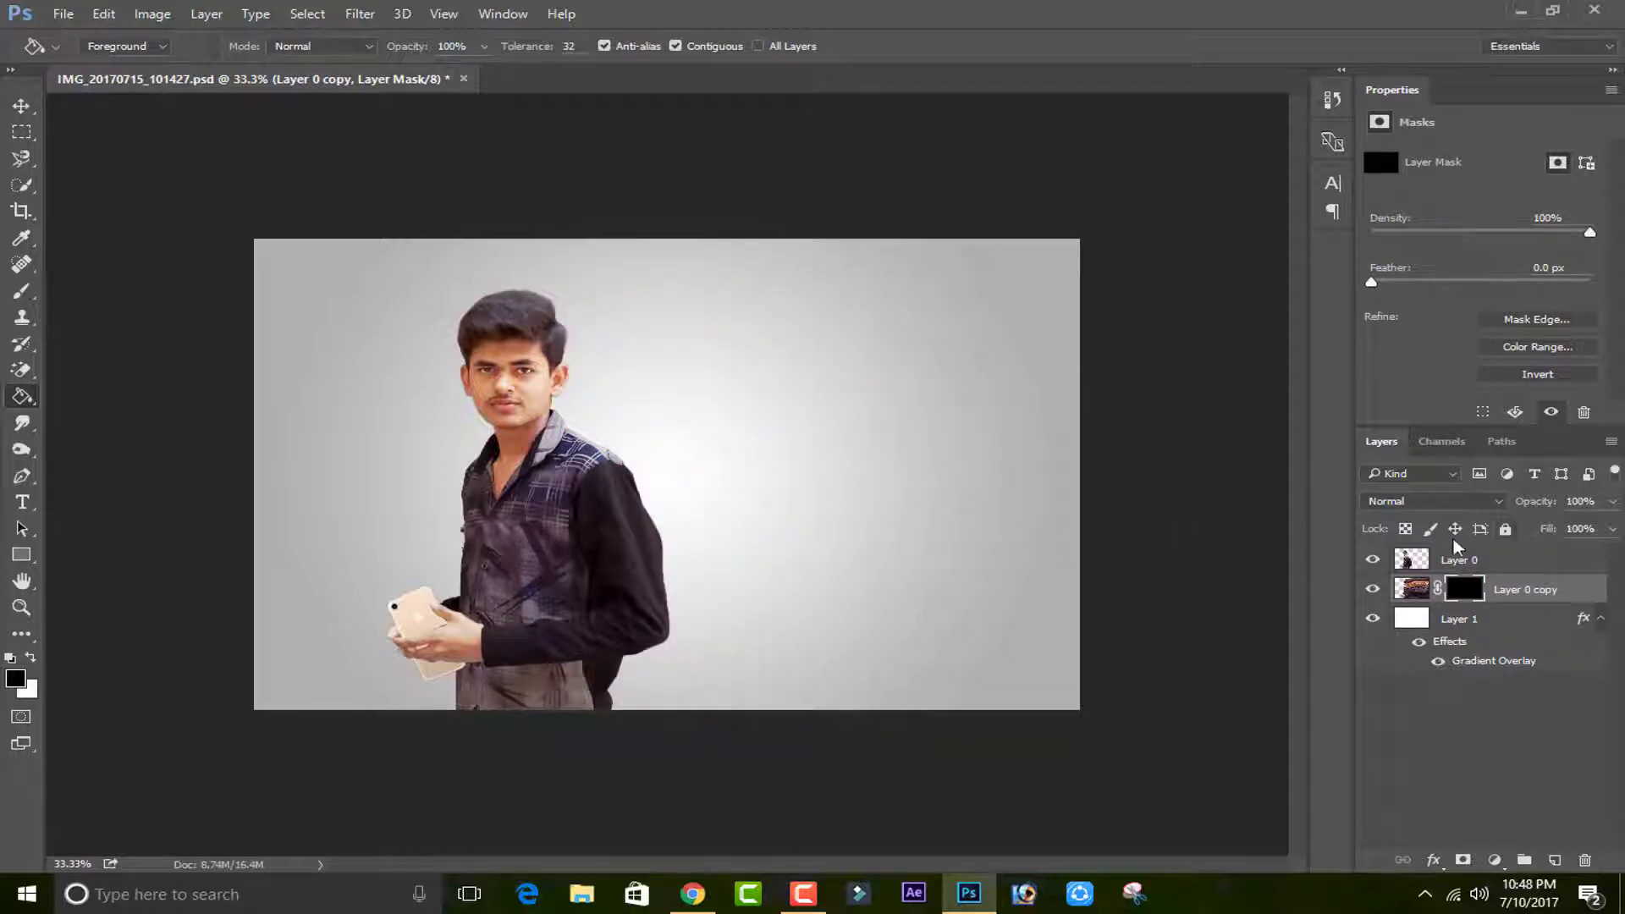
# Add a white layer mask to Layer 0.
pyautogui.click(1411, 560)
pyautogui.click(21, 106)
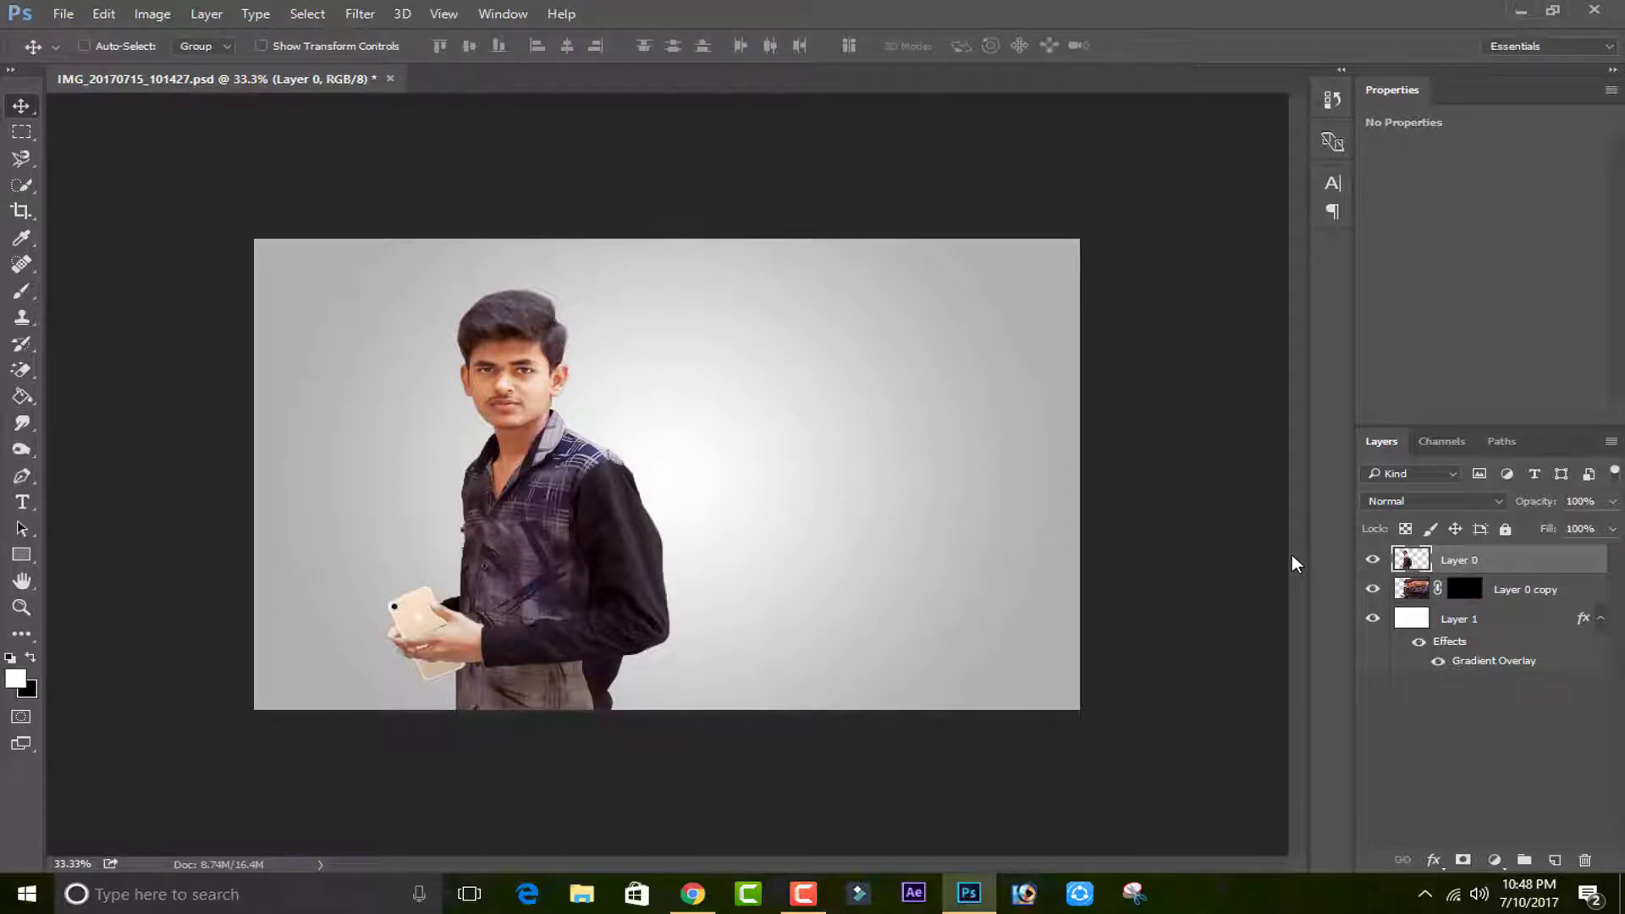
pyautogui.hotkey('ctrl', '+')
pyautogui.hotkey('ctrl', '+')
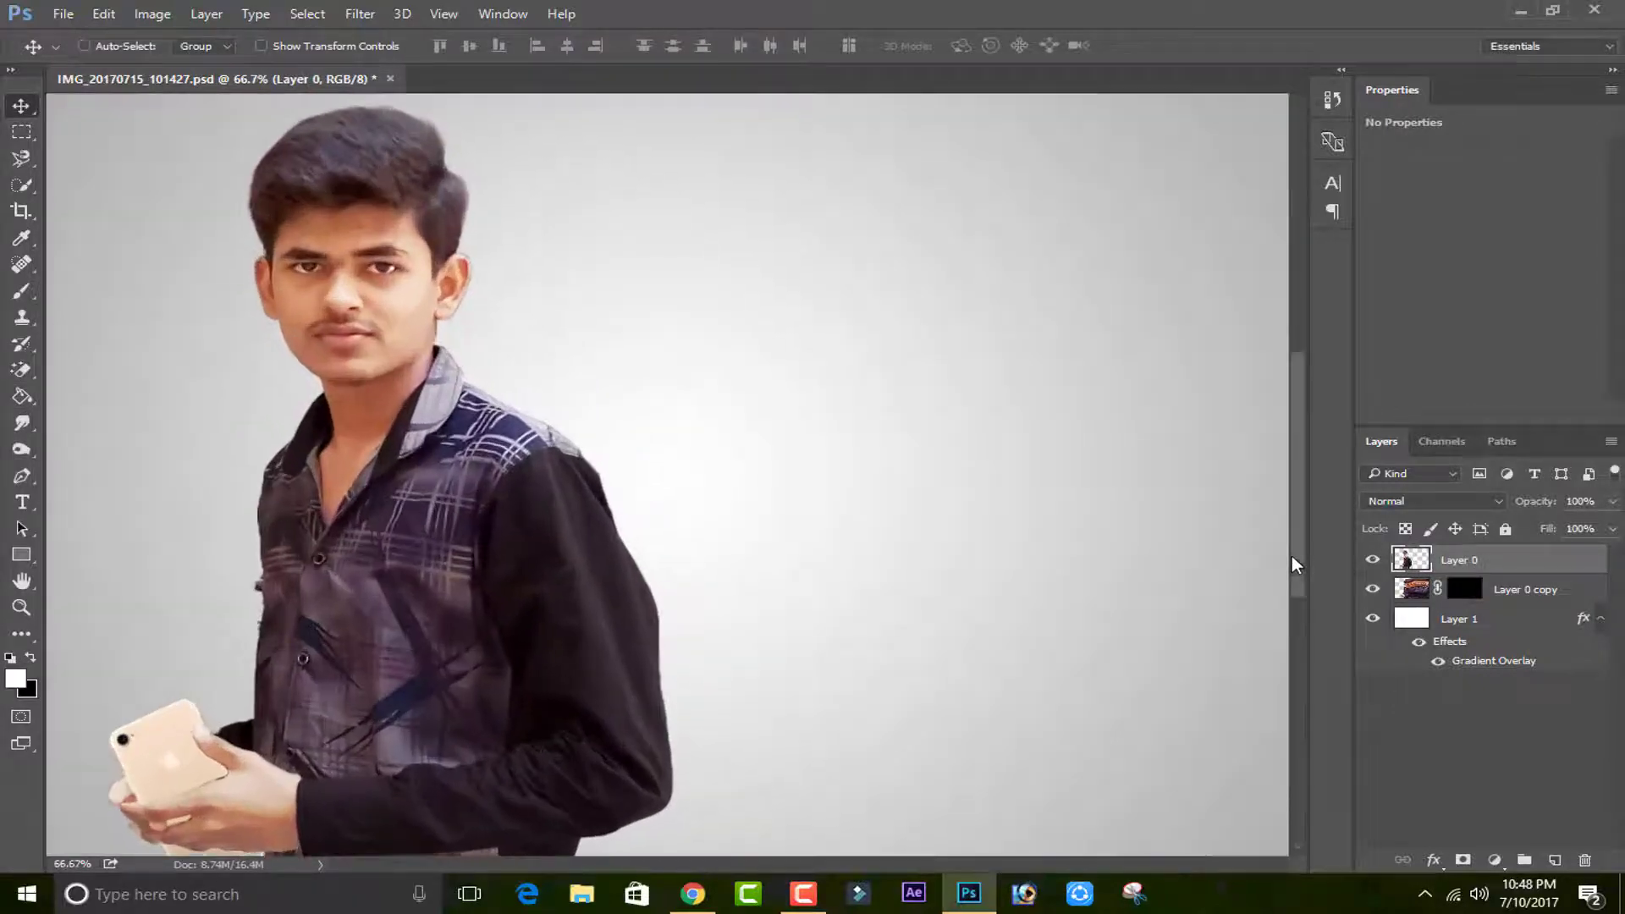
pyautogui.click(1462, 860)
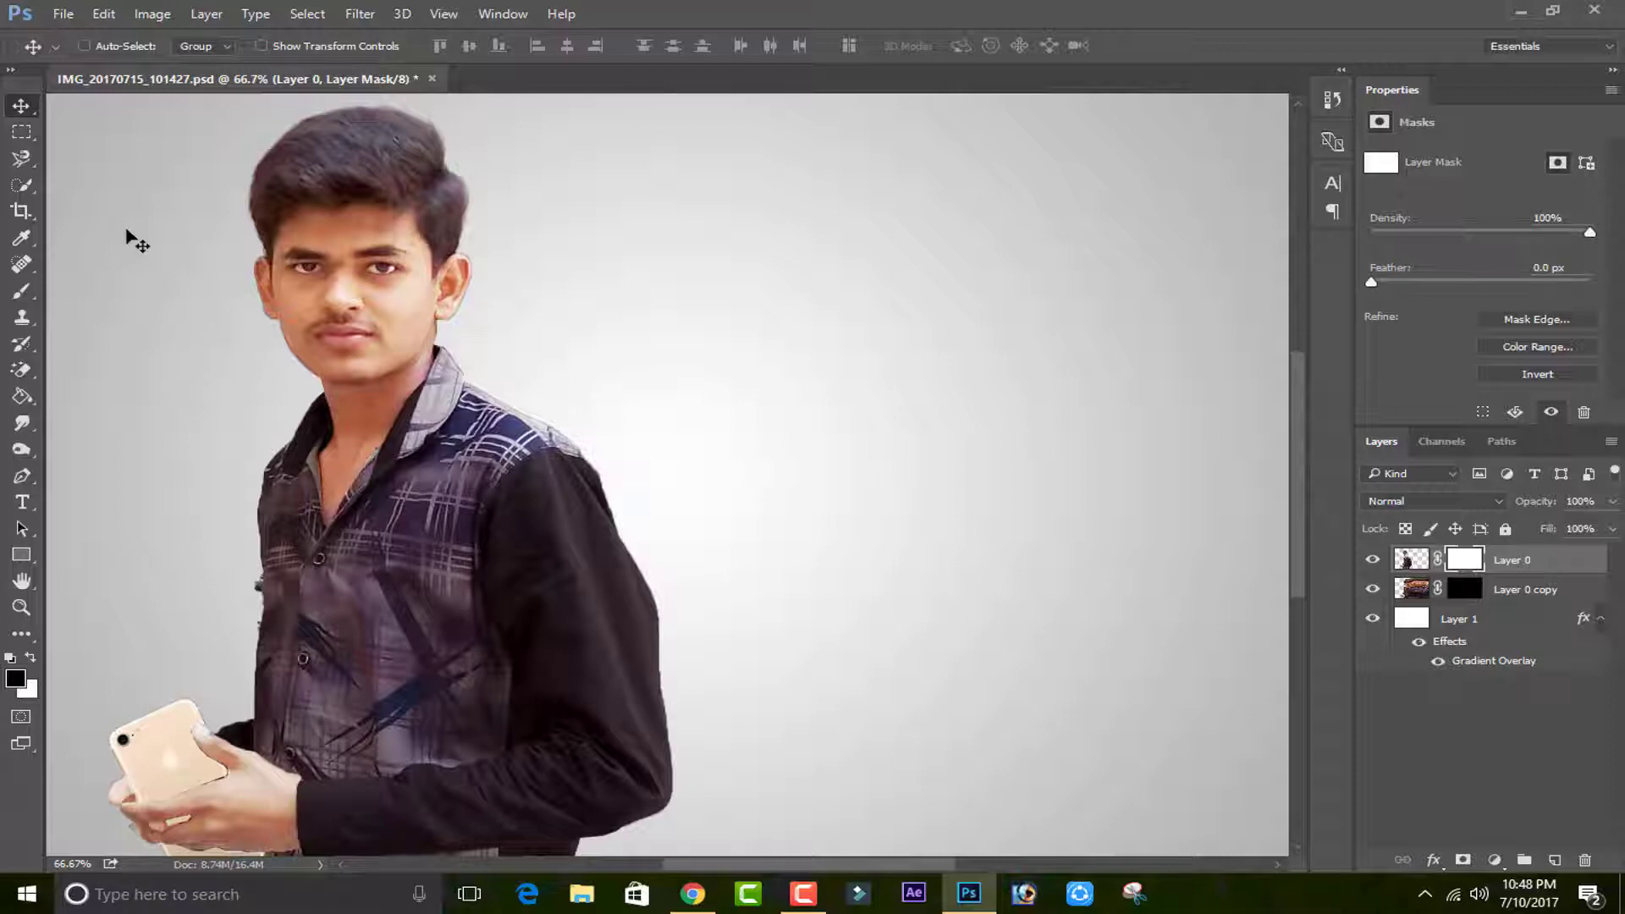
# Activate the Brush tool and replace the current brush presets with the 20 Smoke Brushes set.
pyautogui.click(26, 288)
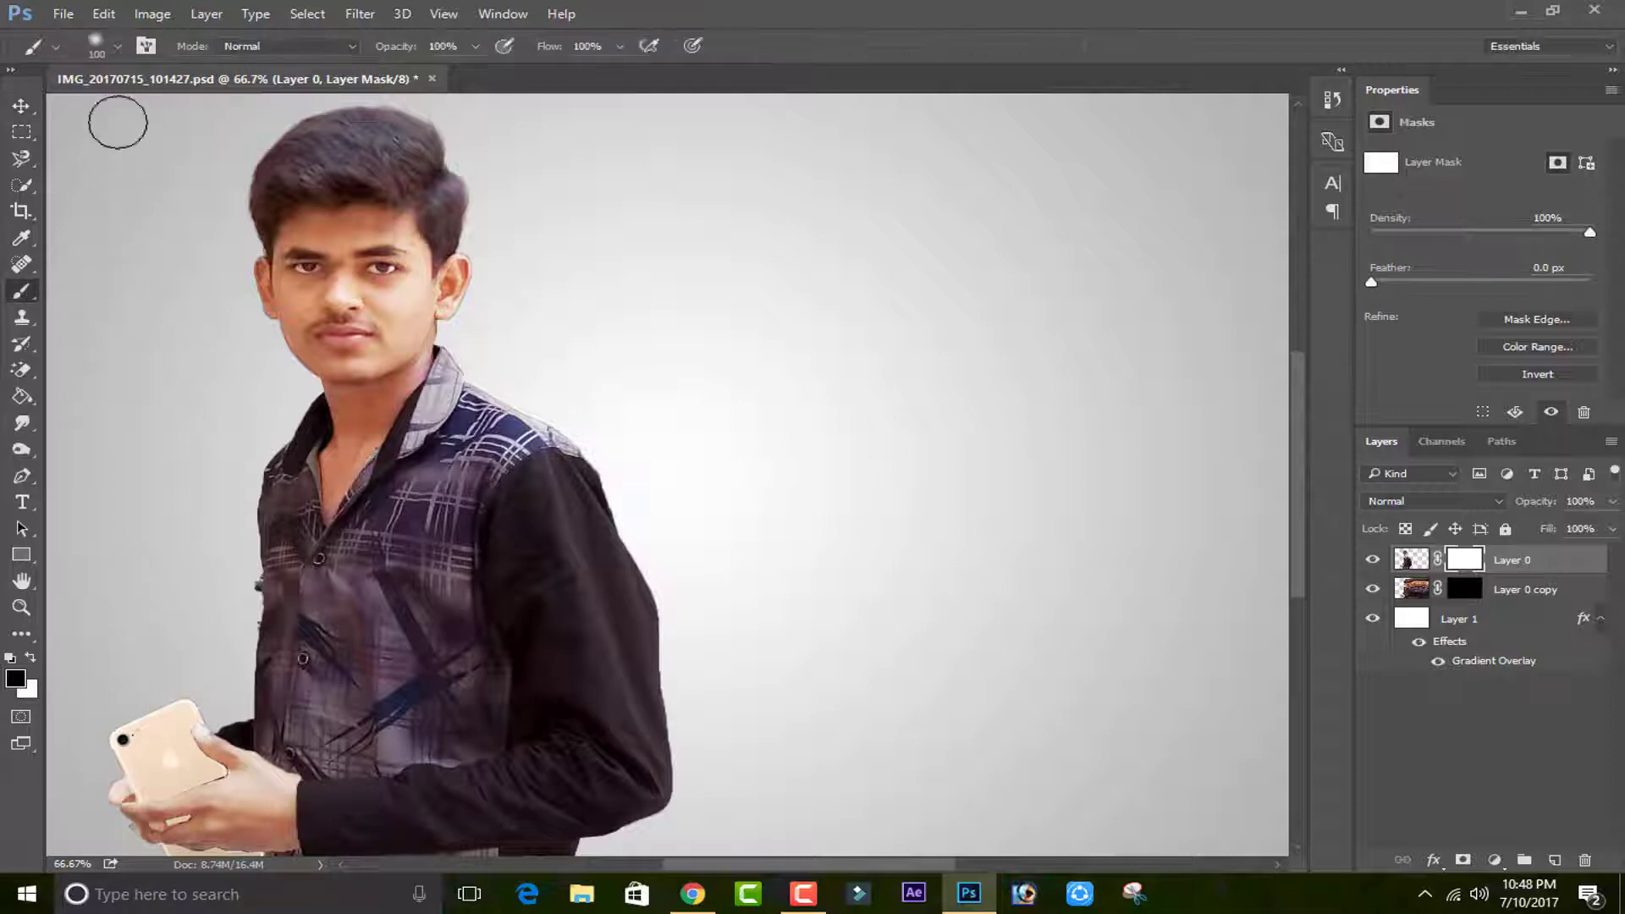
pyautogui.click(120, 51)
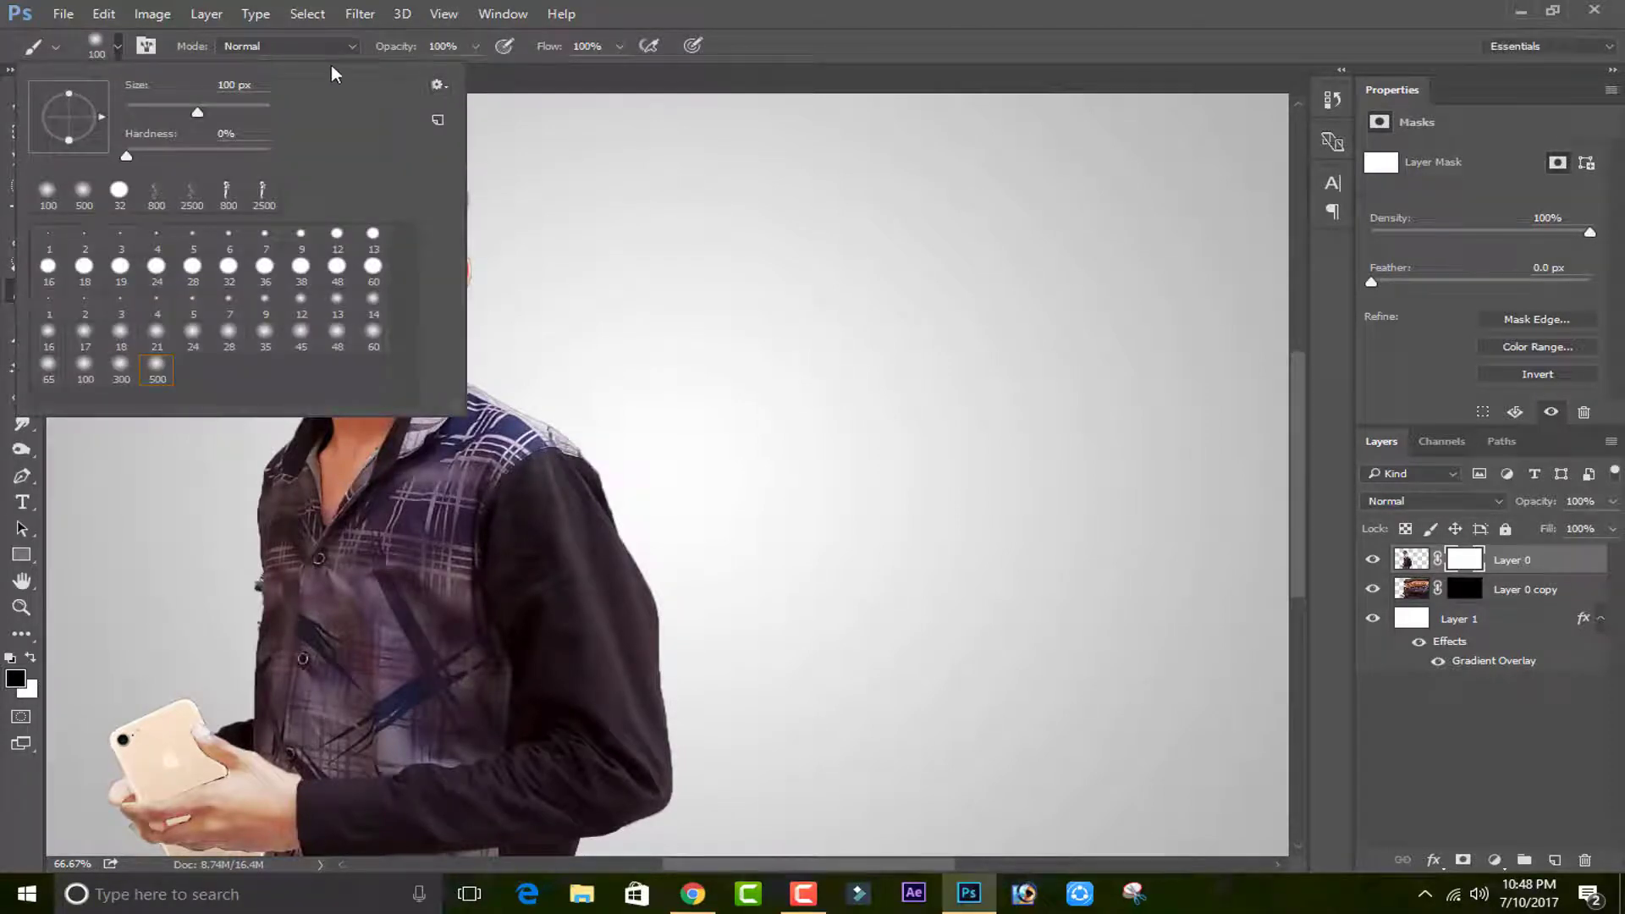
pyautogui.click(433, 85)
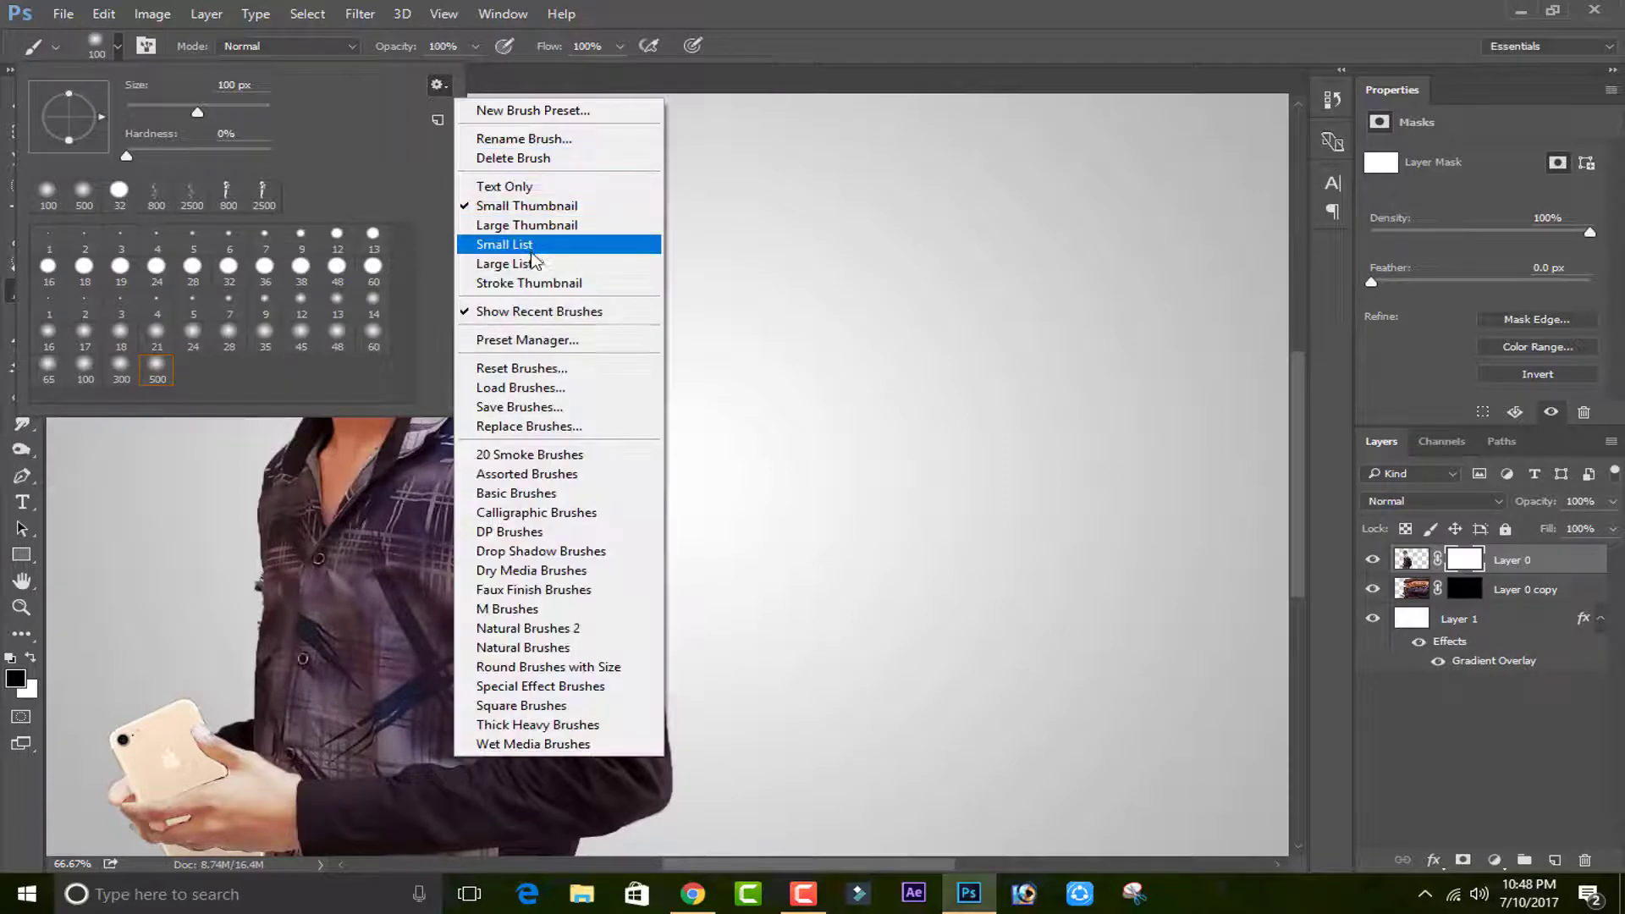
pyautogui.click(518, 455)
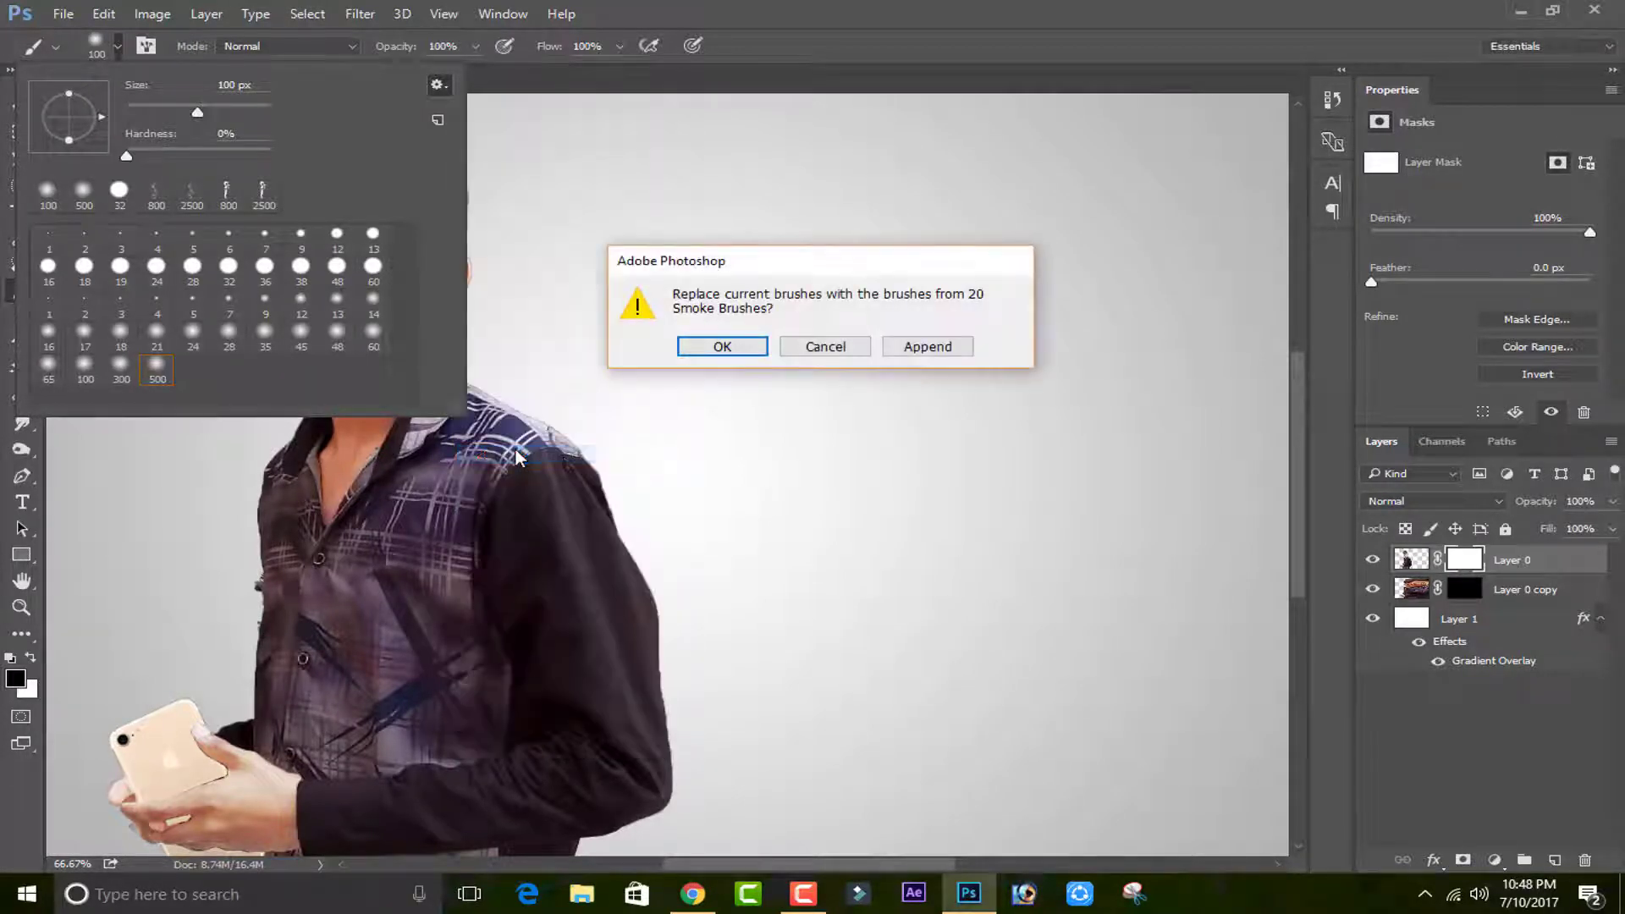
pyautogui.click(717, 360)
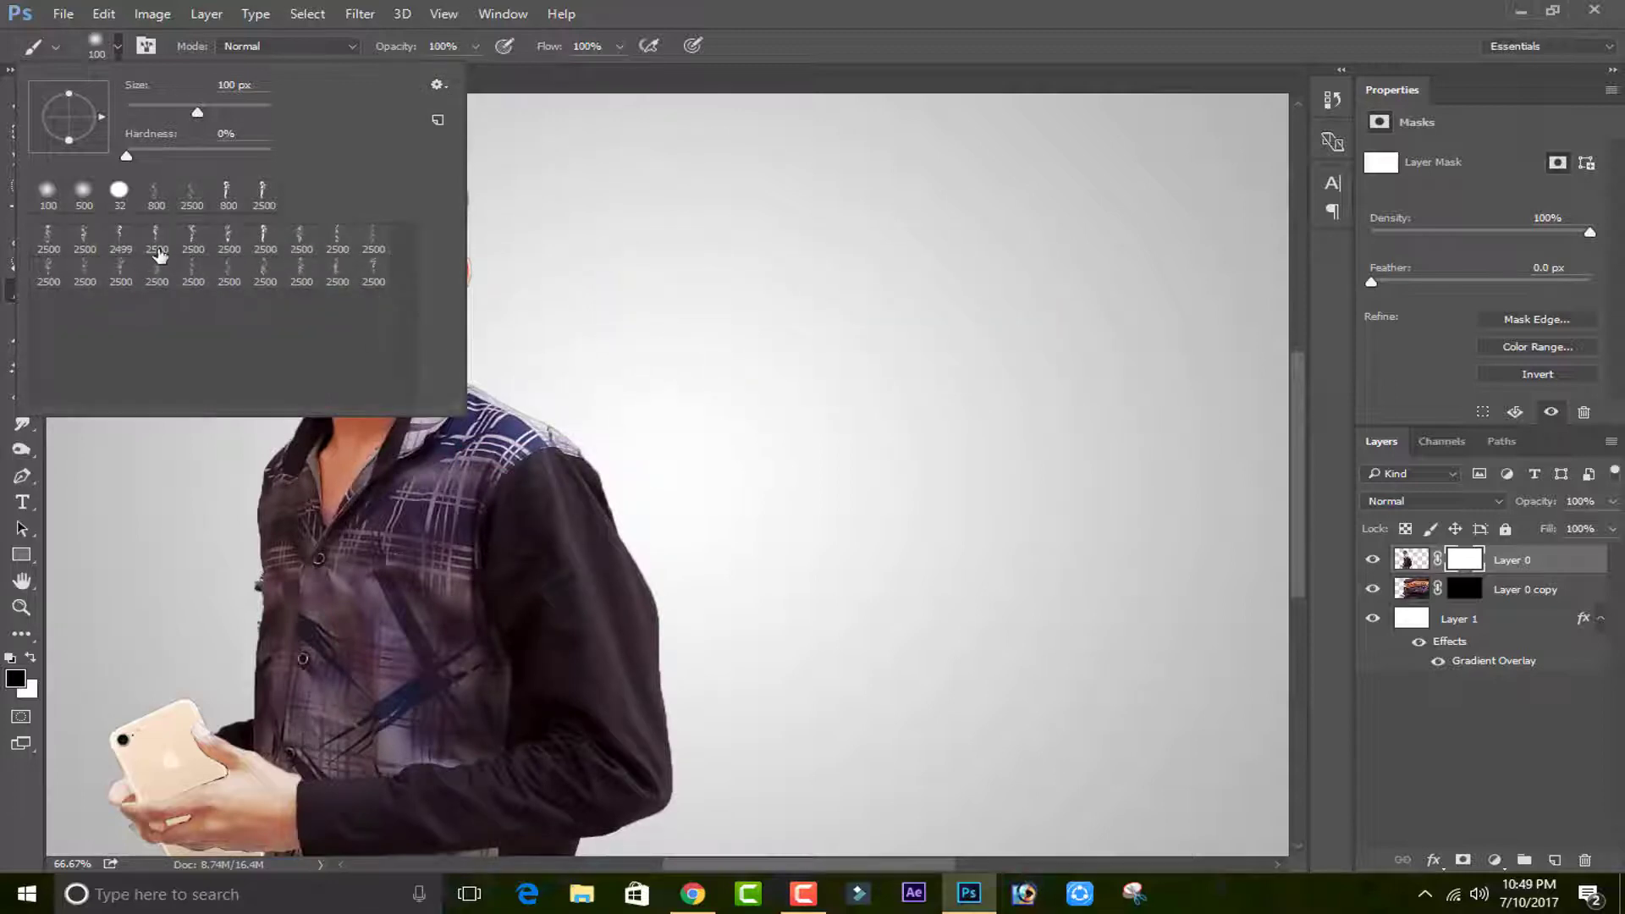
# Append the 20 Smoke Brushes set once more to the current brush presets.
pyautogui.click(438, 85)
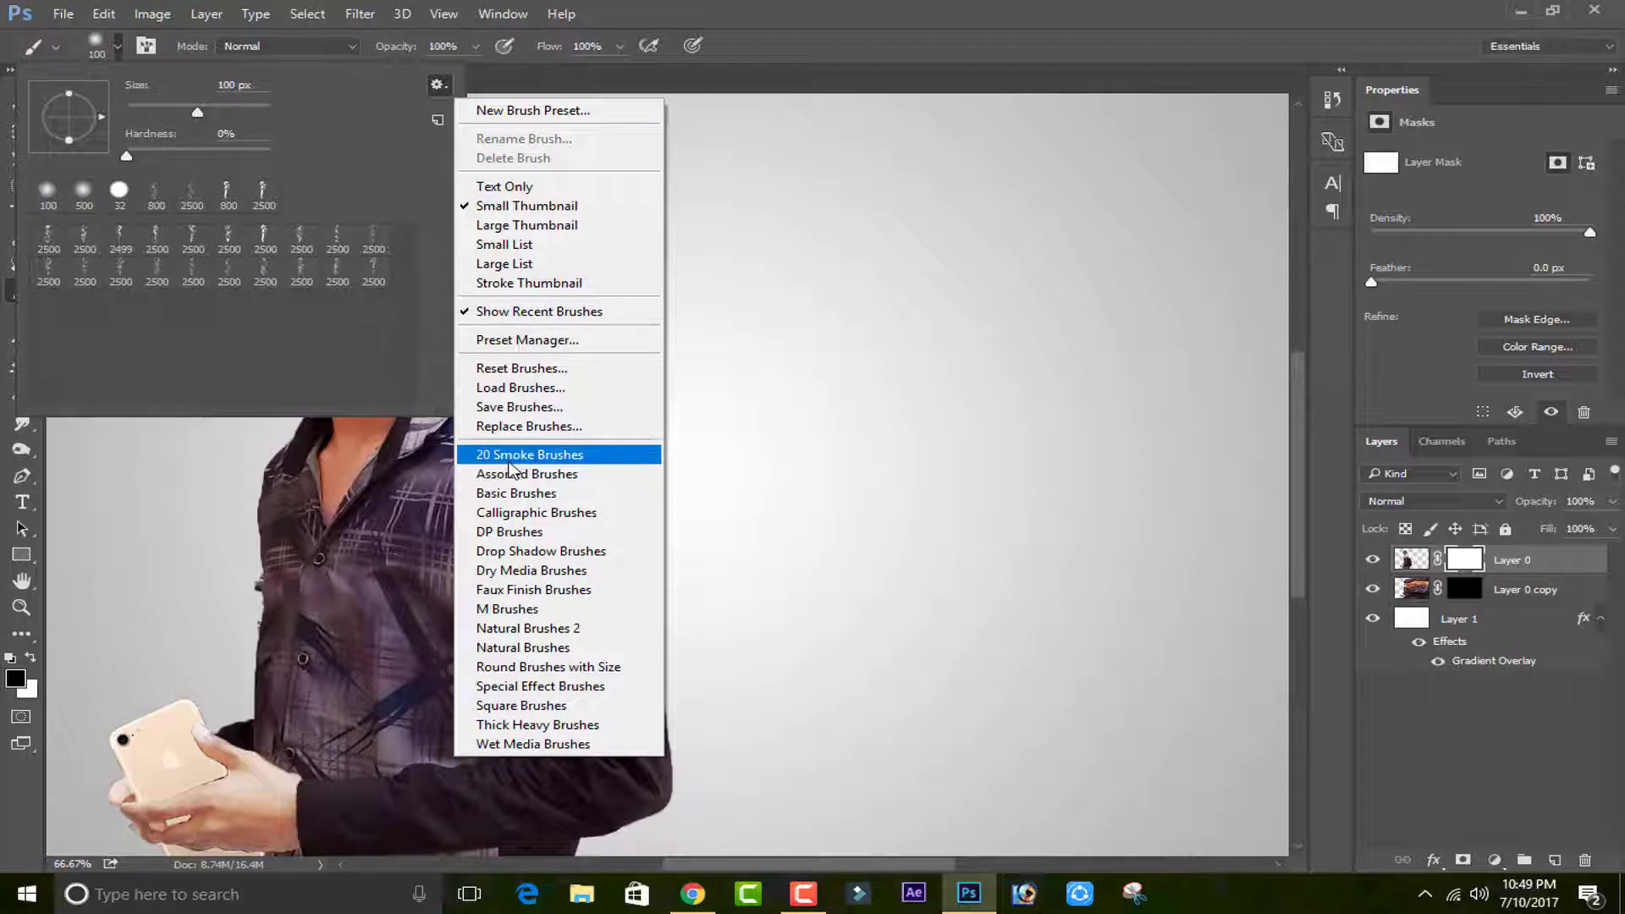
pyautogui.click(510, 461)
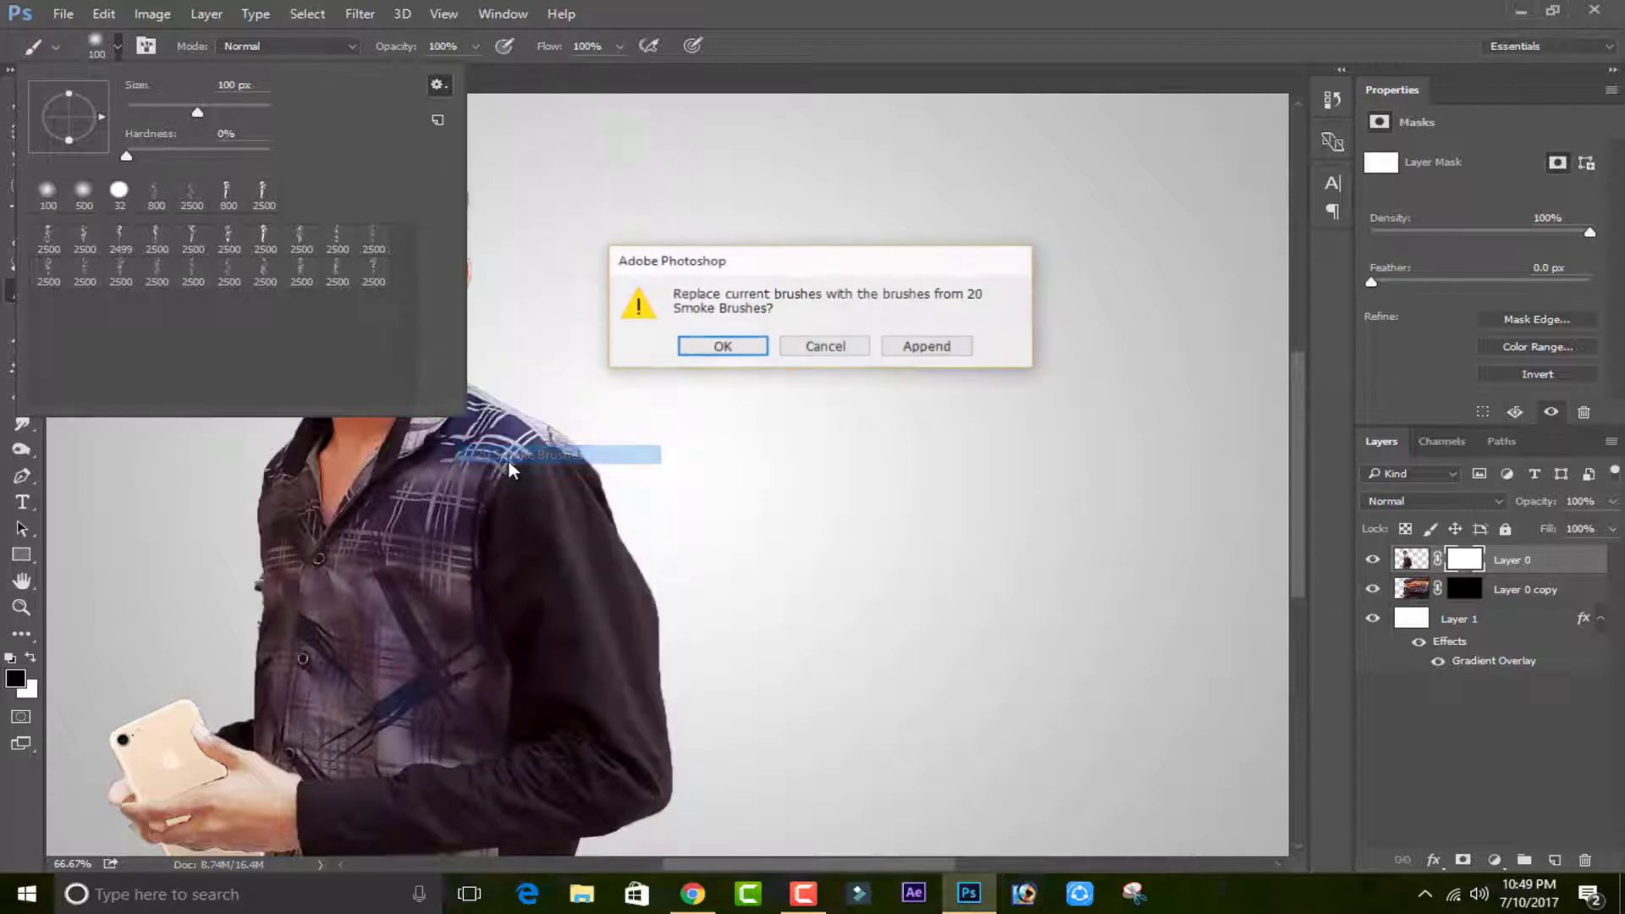
pyautogui.click(928, 348)
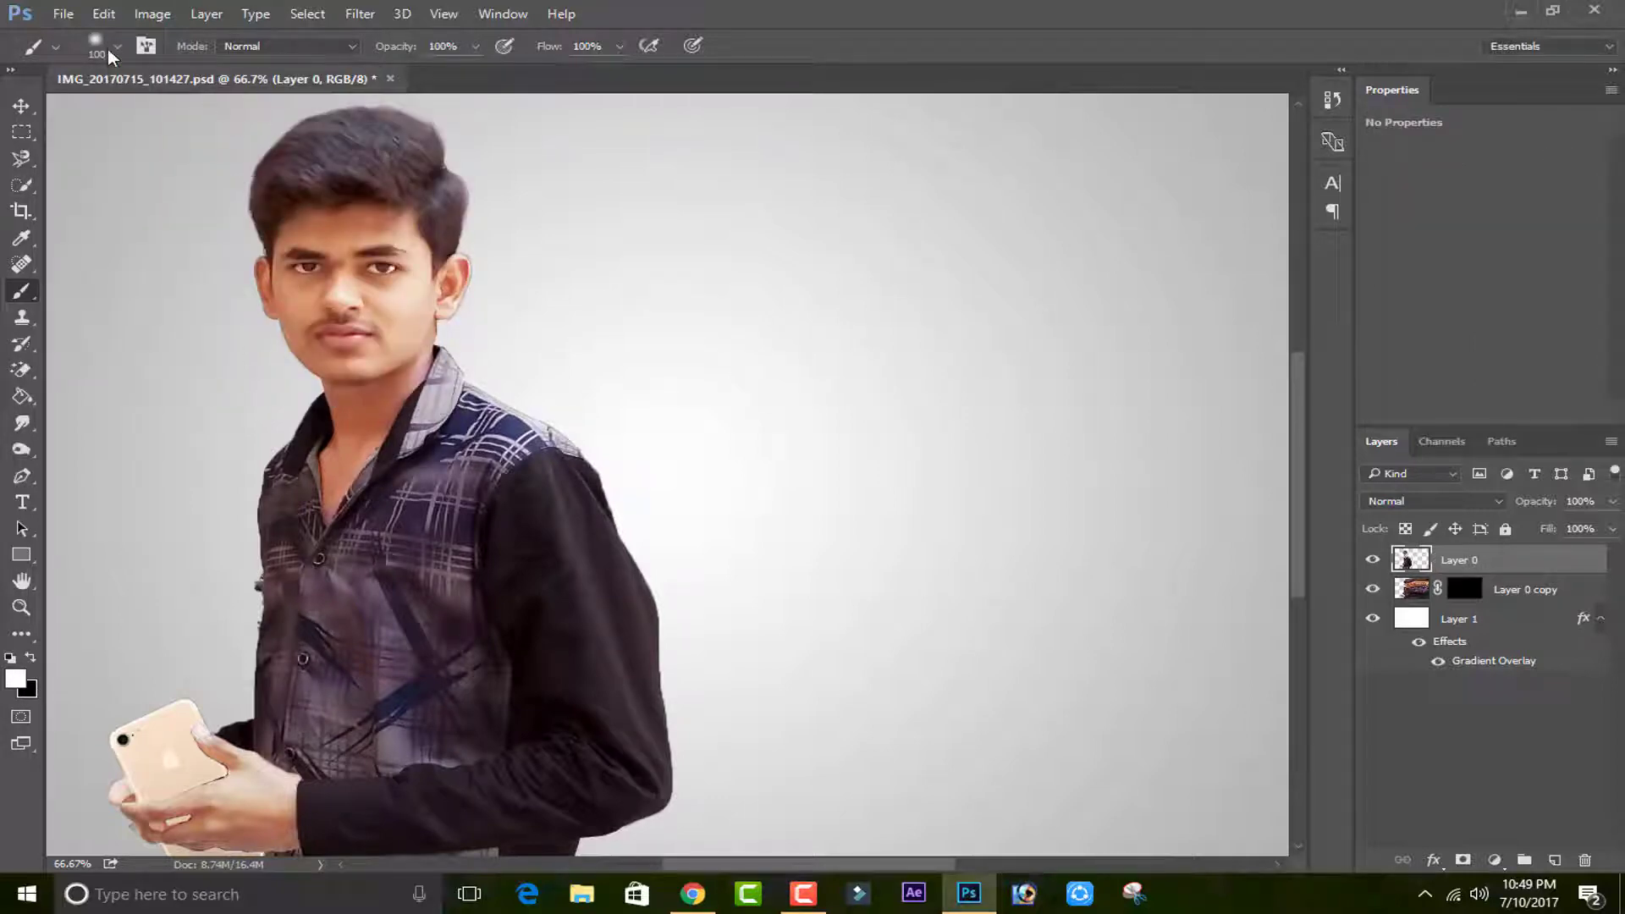
# Replace the duplicated brush presets with a single 20 Smoke Brushes set.
pyautogui.click(108, 48)
pyautogui.click(439, 85)
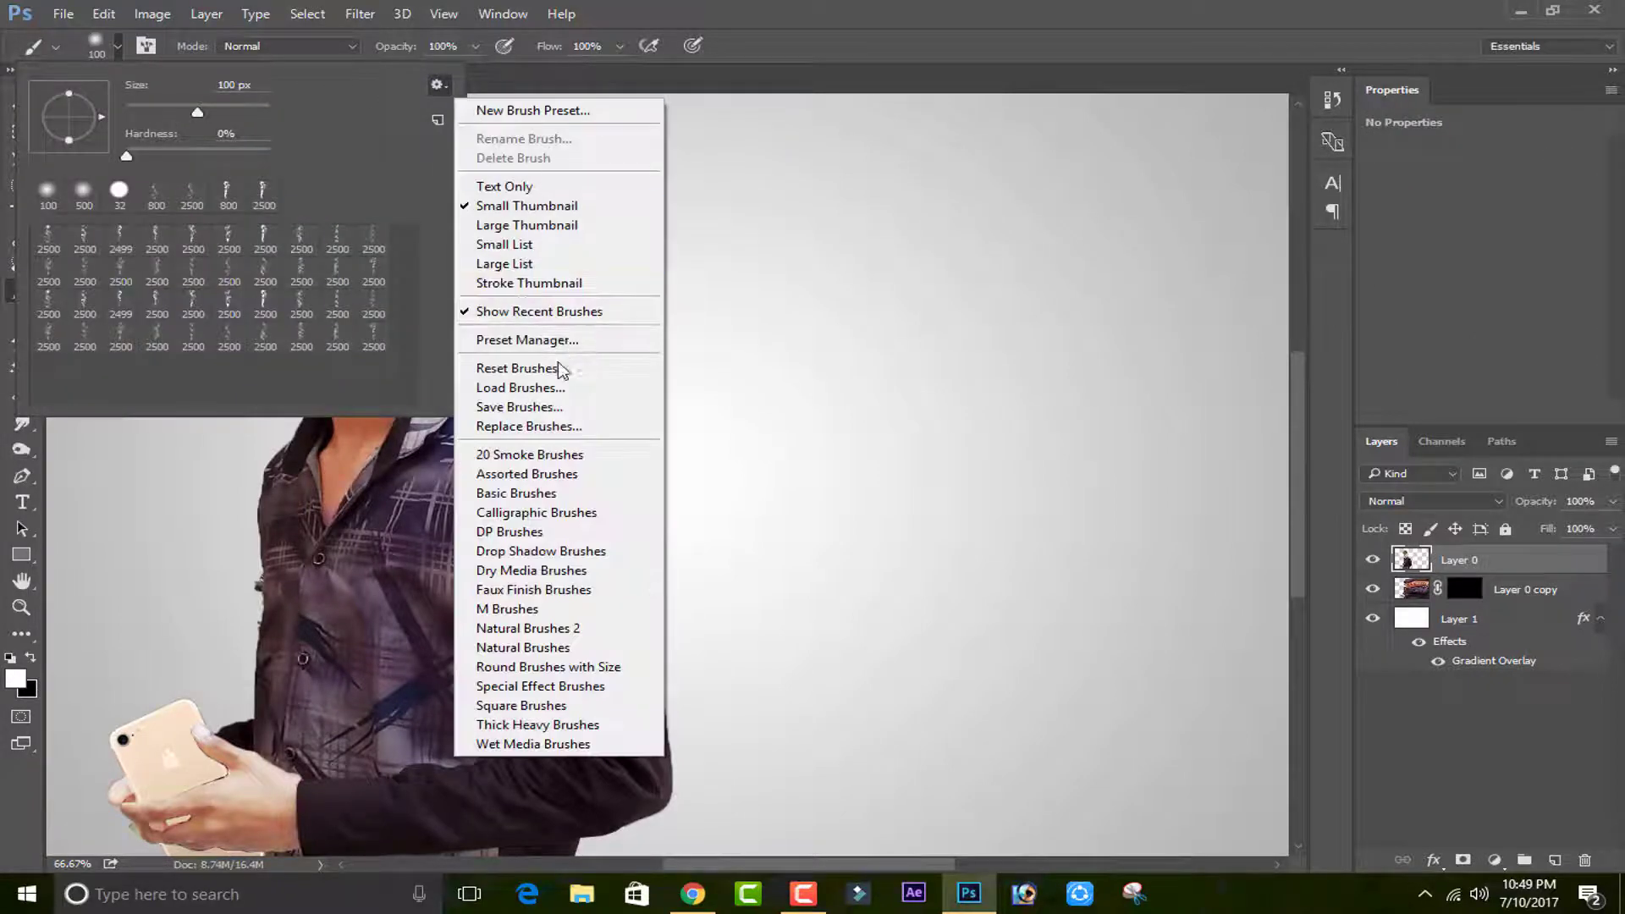
pyautogui.click(584, 455)
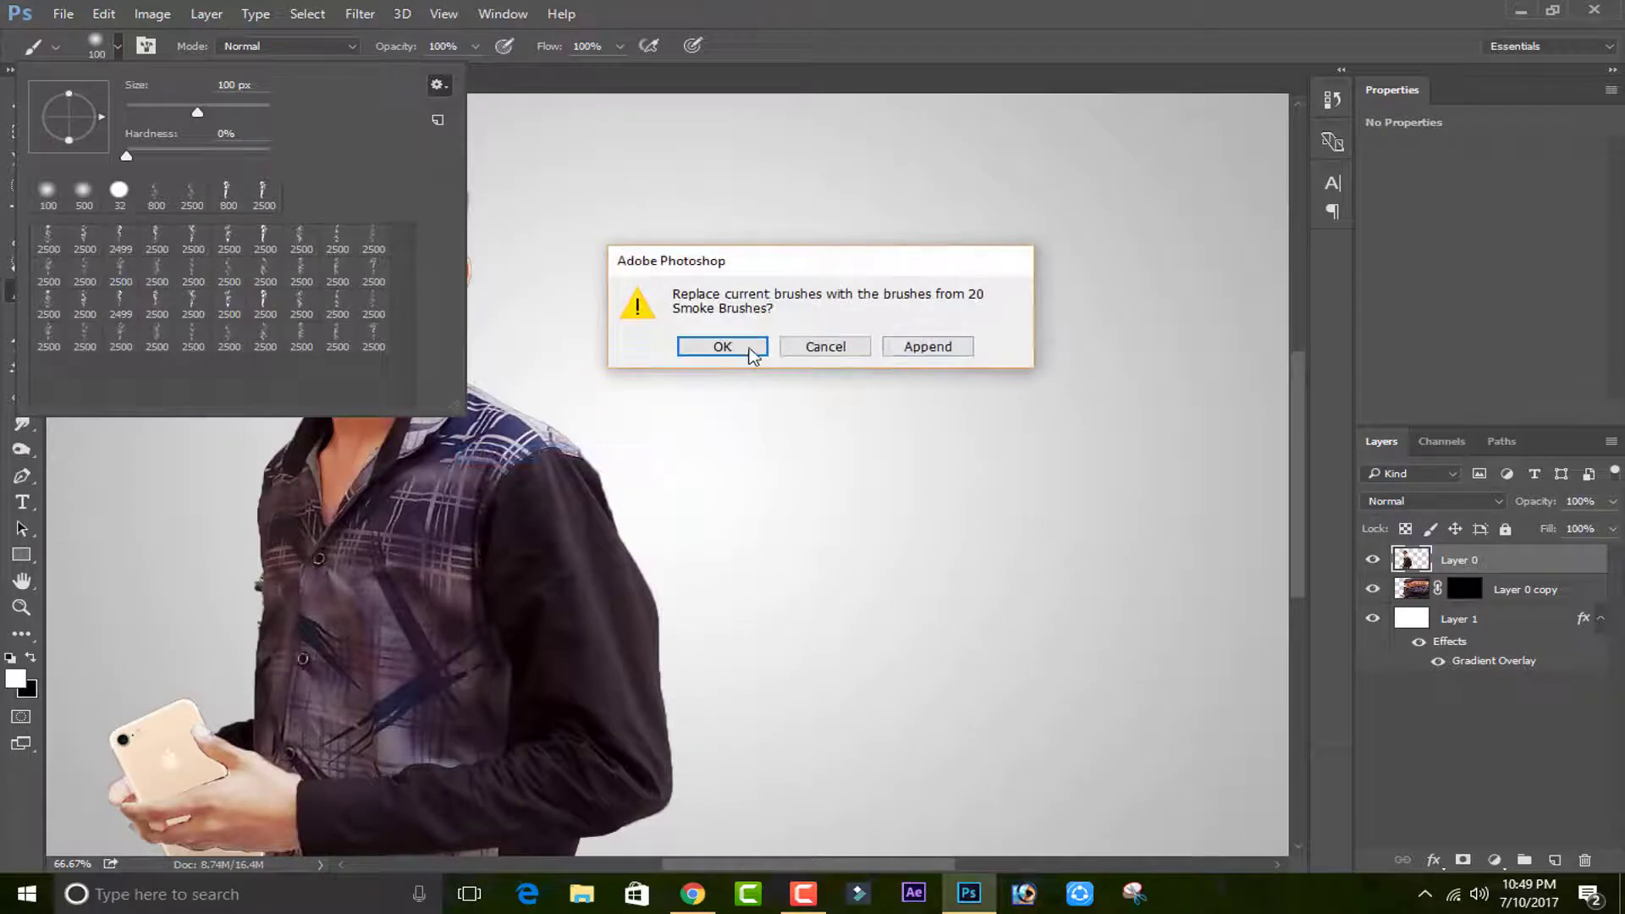
pyautogui.click(749, 349)
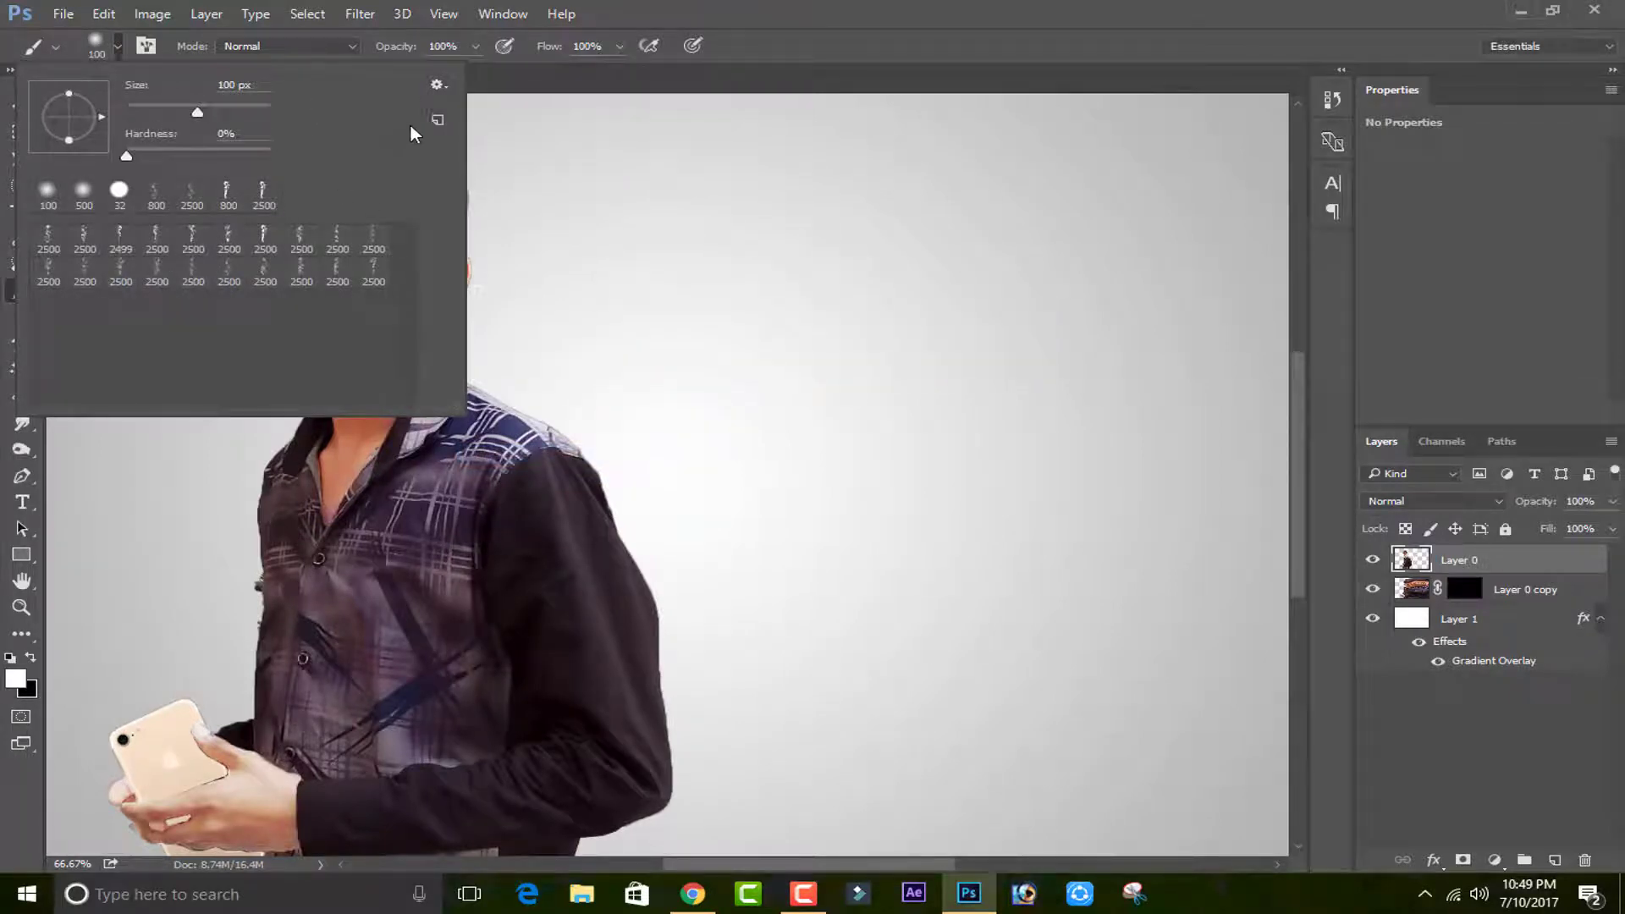
# Append the Basic Brushes set to the smoke presets and enlarge the brush picker to fit them all.
pyautogui.click(436, 86)
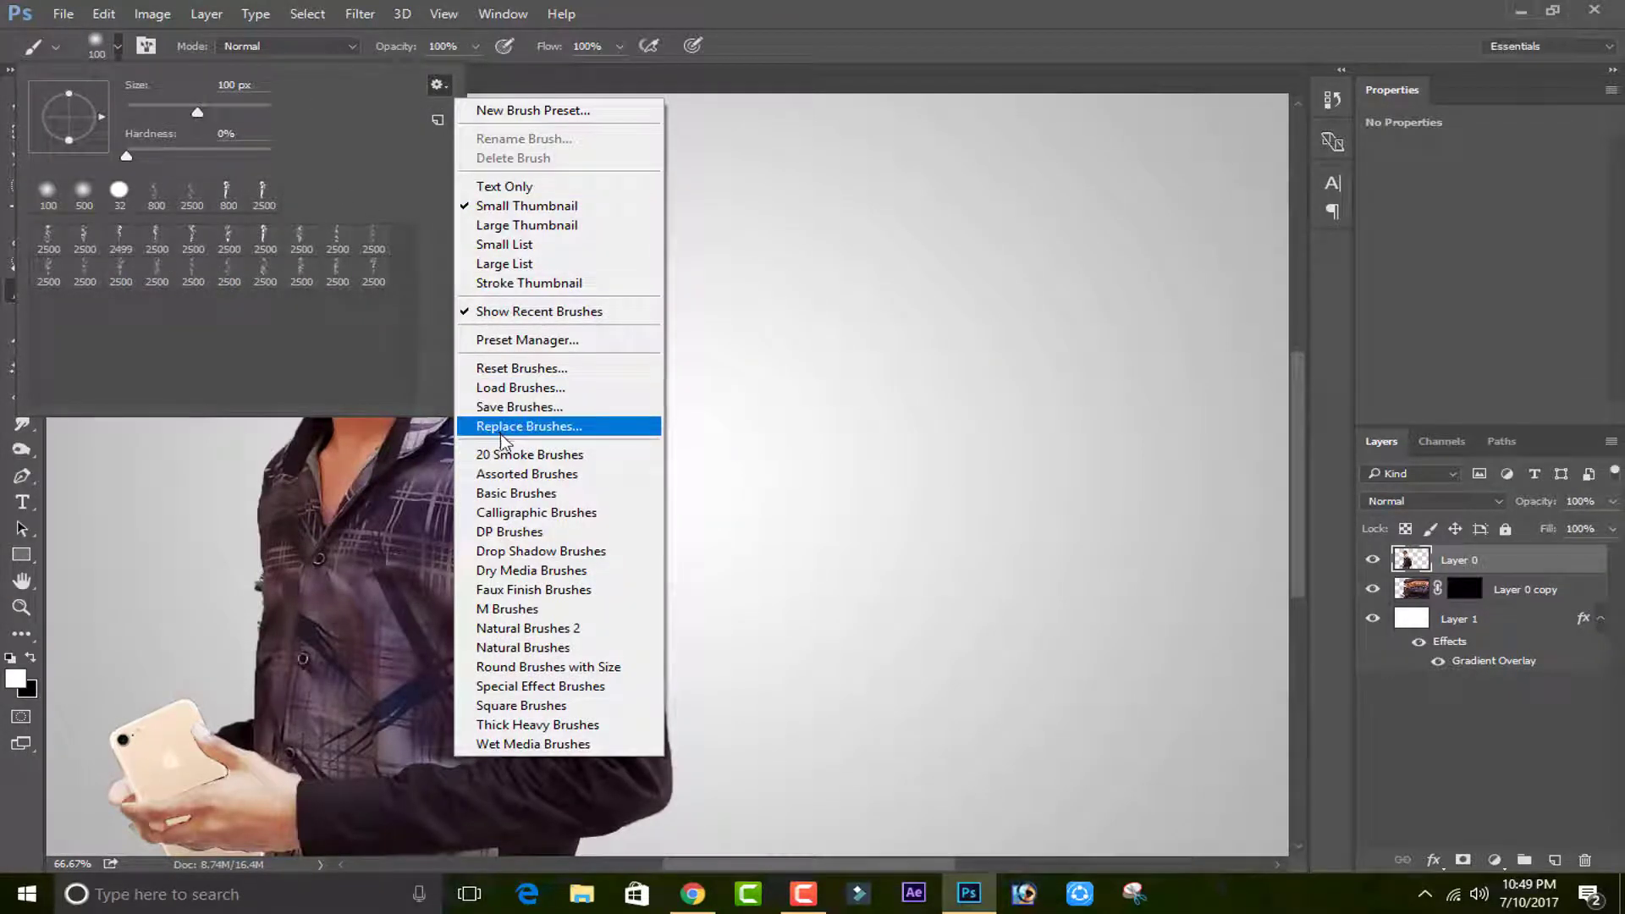
pyautogui.click(552, 494)
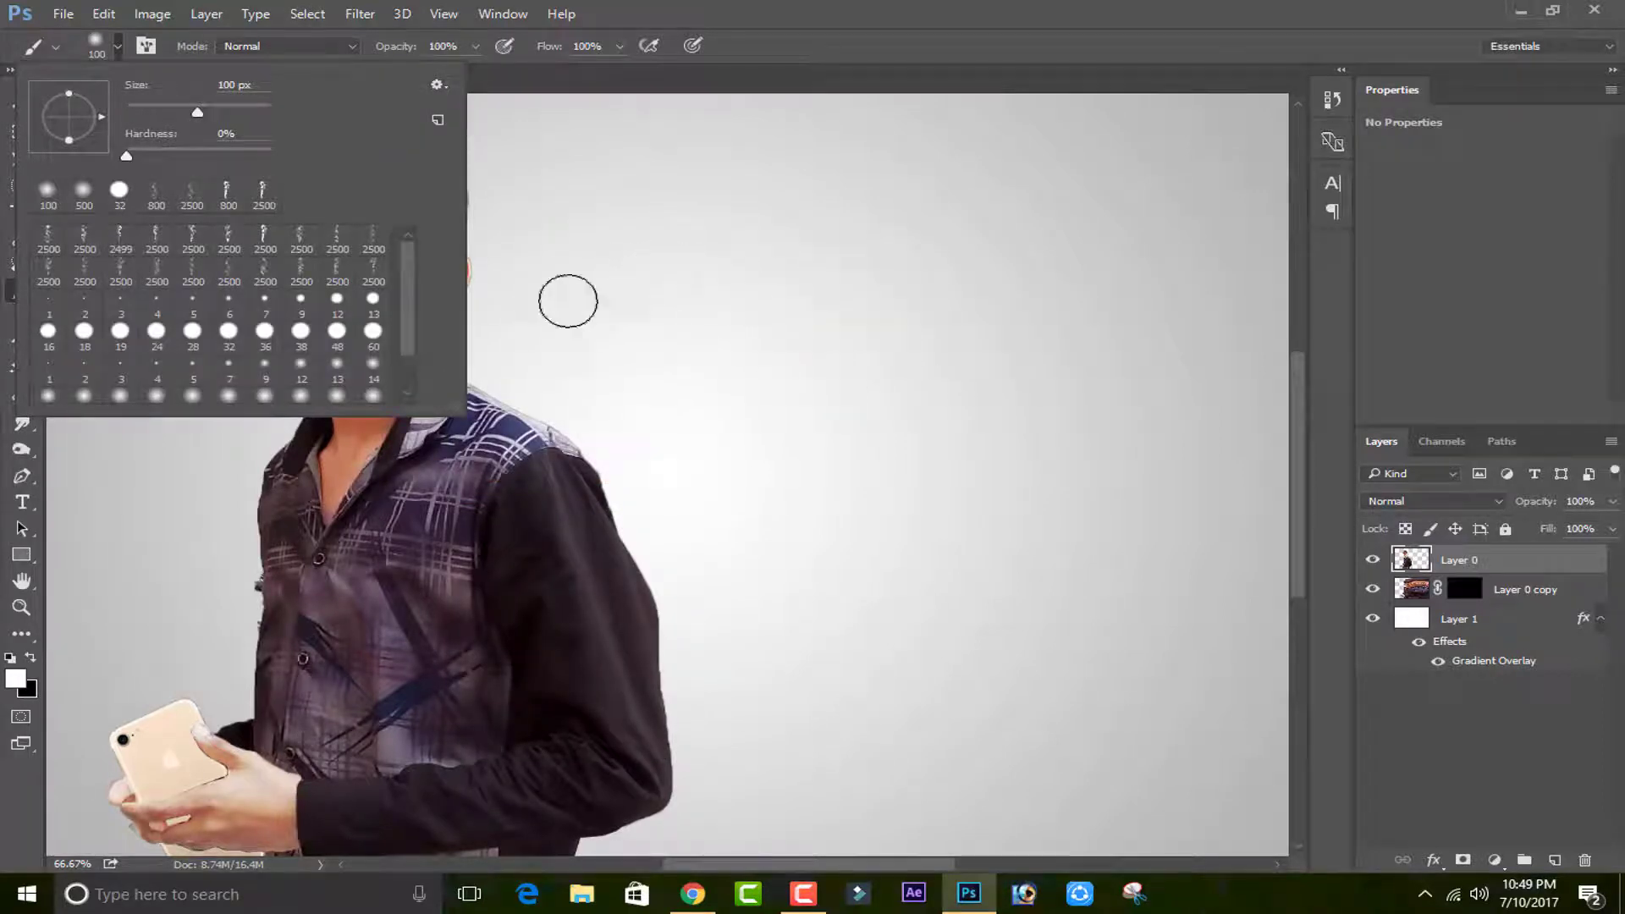
pyautogui.moveTo(455, 411)
pyautogui.mouseDown()
pyautogui.moveTo(496, 525)
pyautogui.moveTo(653, 652)
pyautogui.moveTo(537, 471)
pyautogui.moveTo(478, 455)
pyautogui.moveTo(500, 482)
pyautogui.mouseUp()
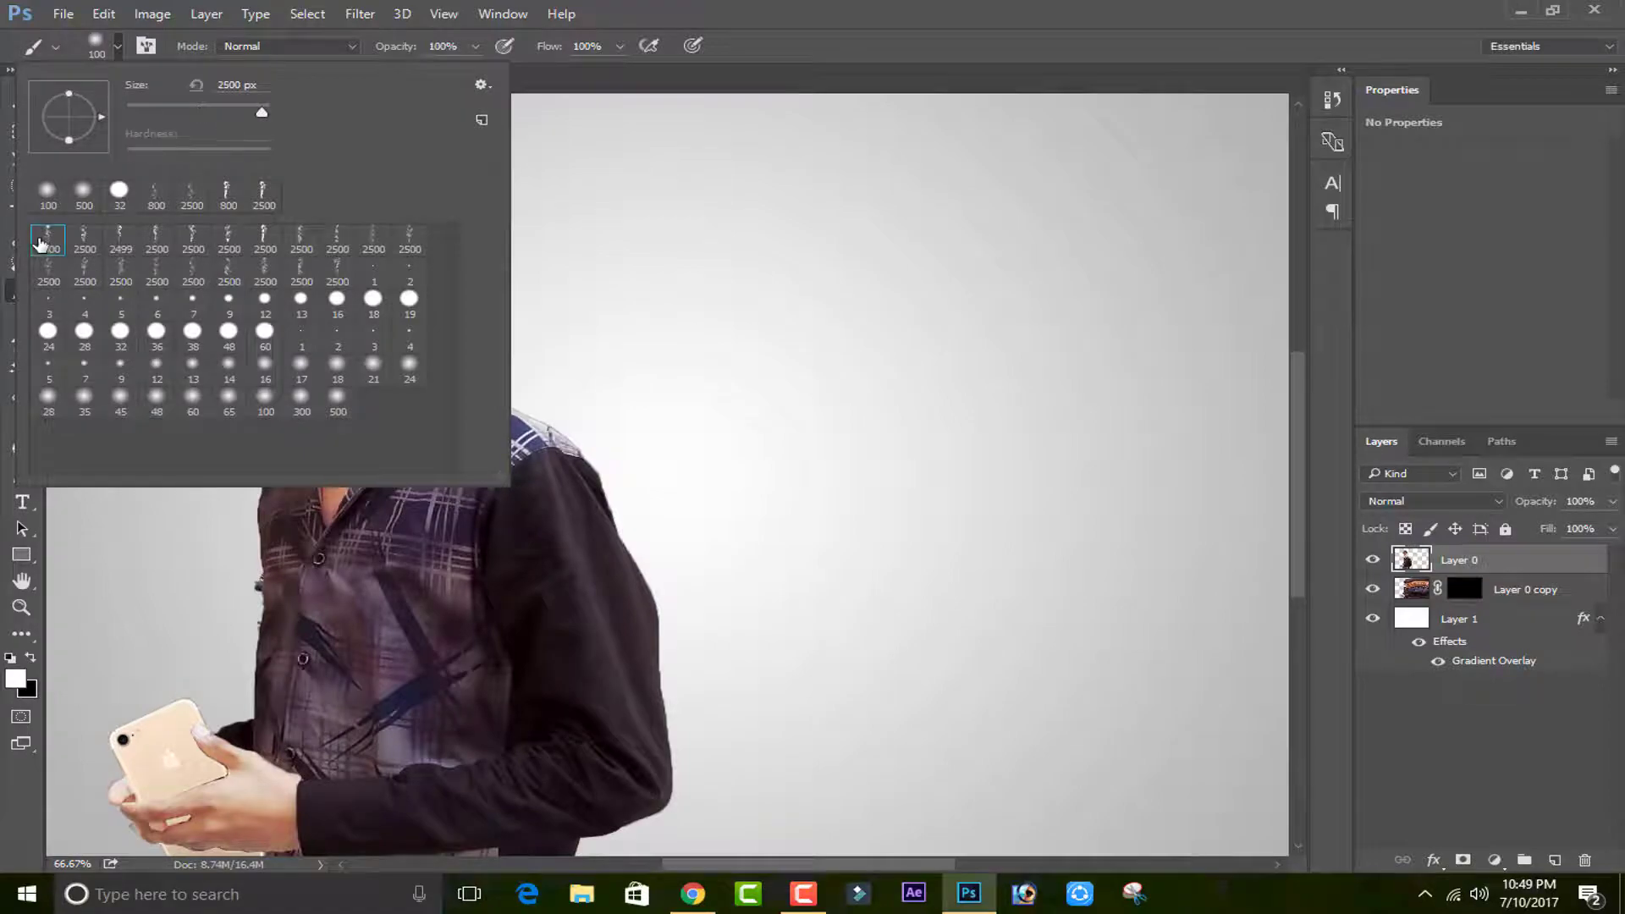
# Test the first 2500 px smoke brush on the canvas, undo the stamp and reduce the brush size to 400 px.
pyautogui.click(795, 373)
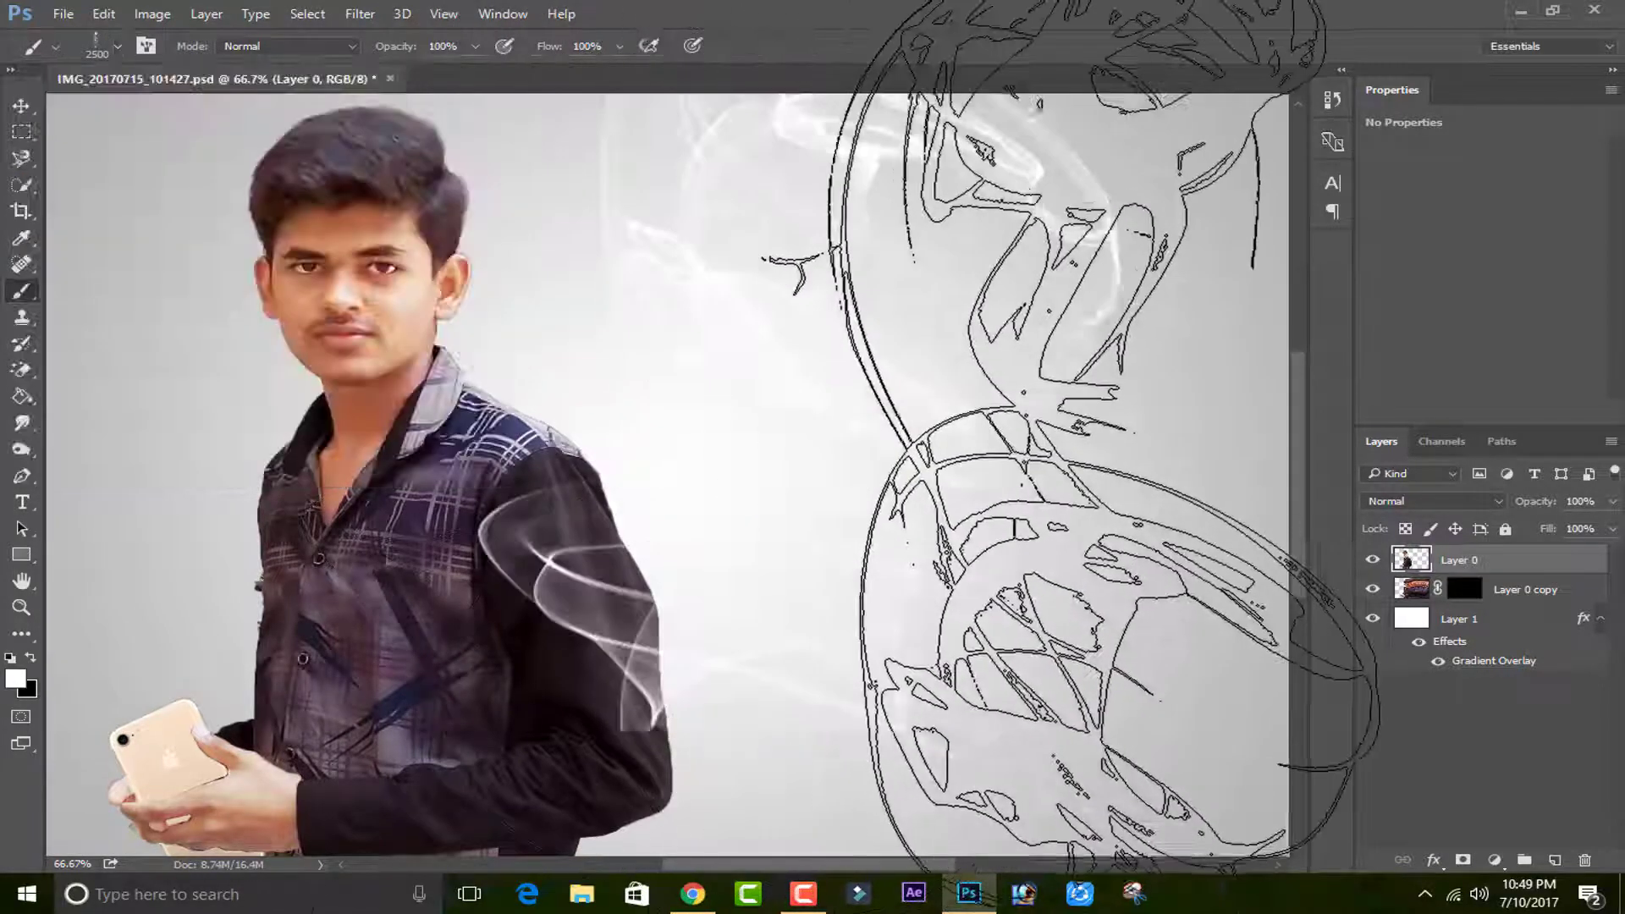
pyautogui.hotkey('ctrl', 'z')
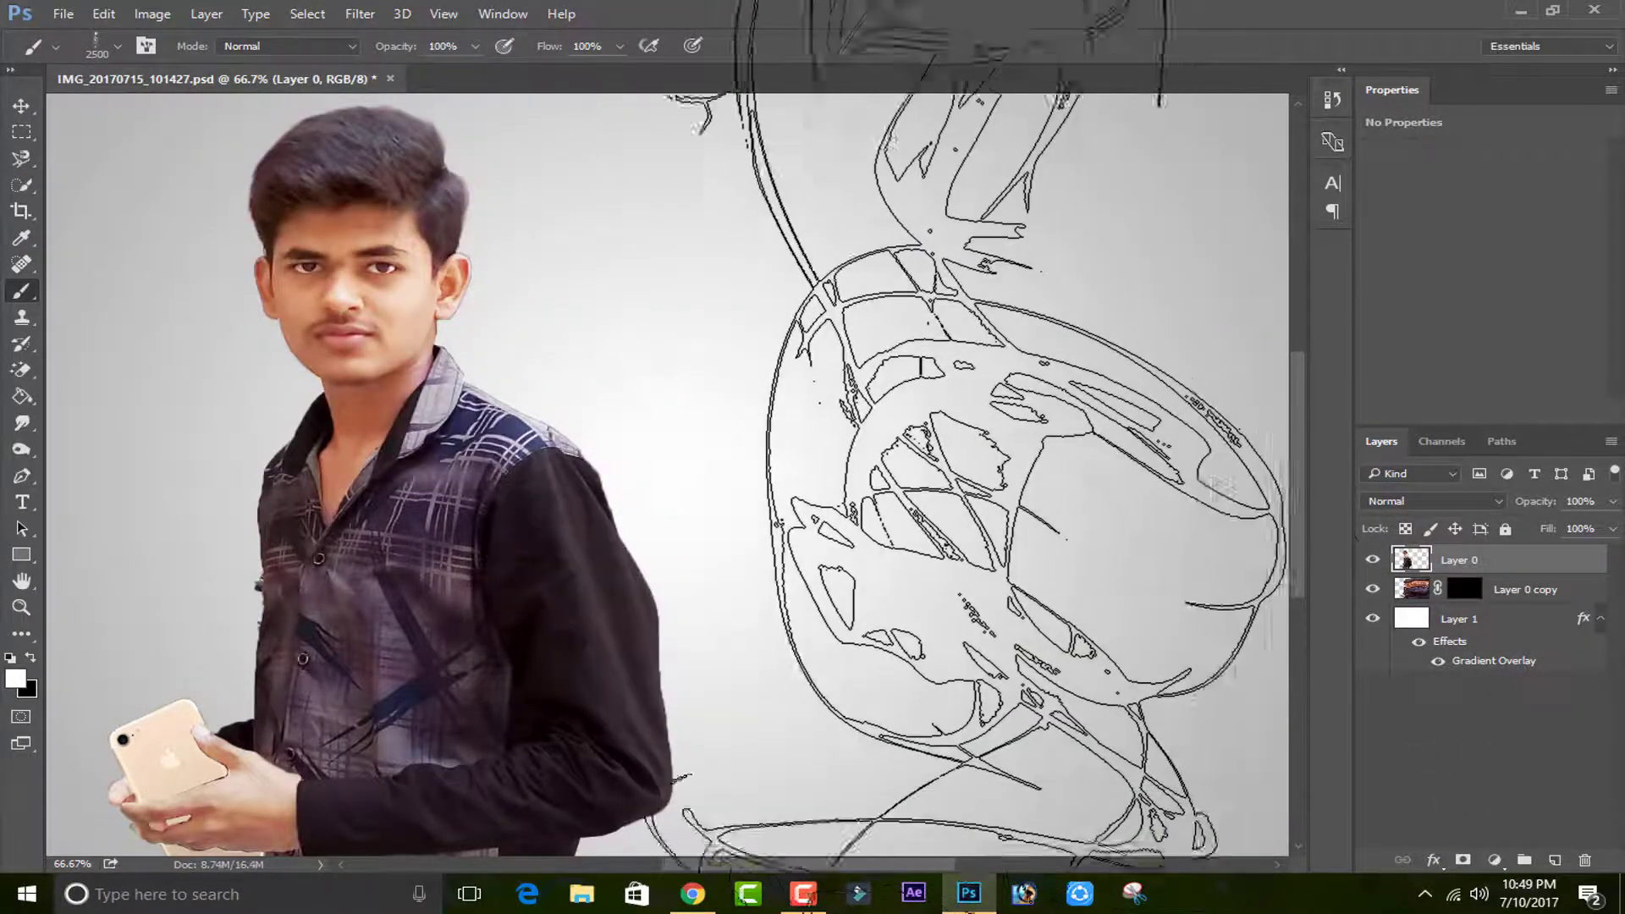
pyautogui.press('[')
pyautogui.press('[')
pyautogui.press('[')
pyautogui.press('[')
pyautogui.press('[')
pyautogui.press('[')
pyautogui.press('[')
pyautogui.press('[')
pyautogui.press('[')
pyautogui.press('[')
pyautogui.press('[')
pyautogui.press('[')
pyautogui.press('[')
pyautogui.press('[')
pyautogui.press('[')
pyautogui.press('[')
pyautogui.press('[')
pyautogui.press('[')
pyautogui.press('[')
pyautogui.press('[')
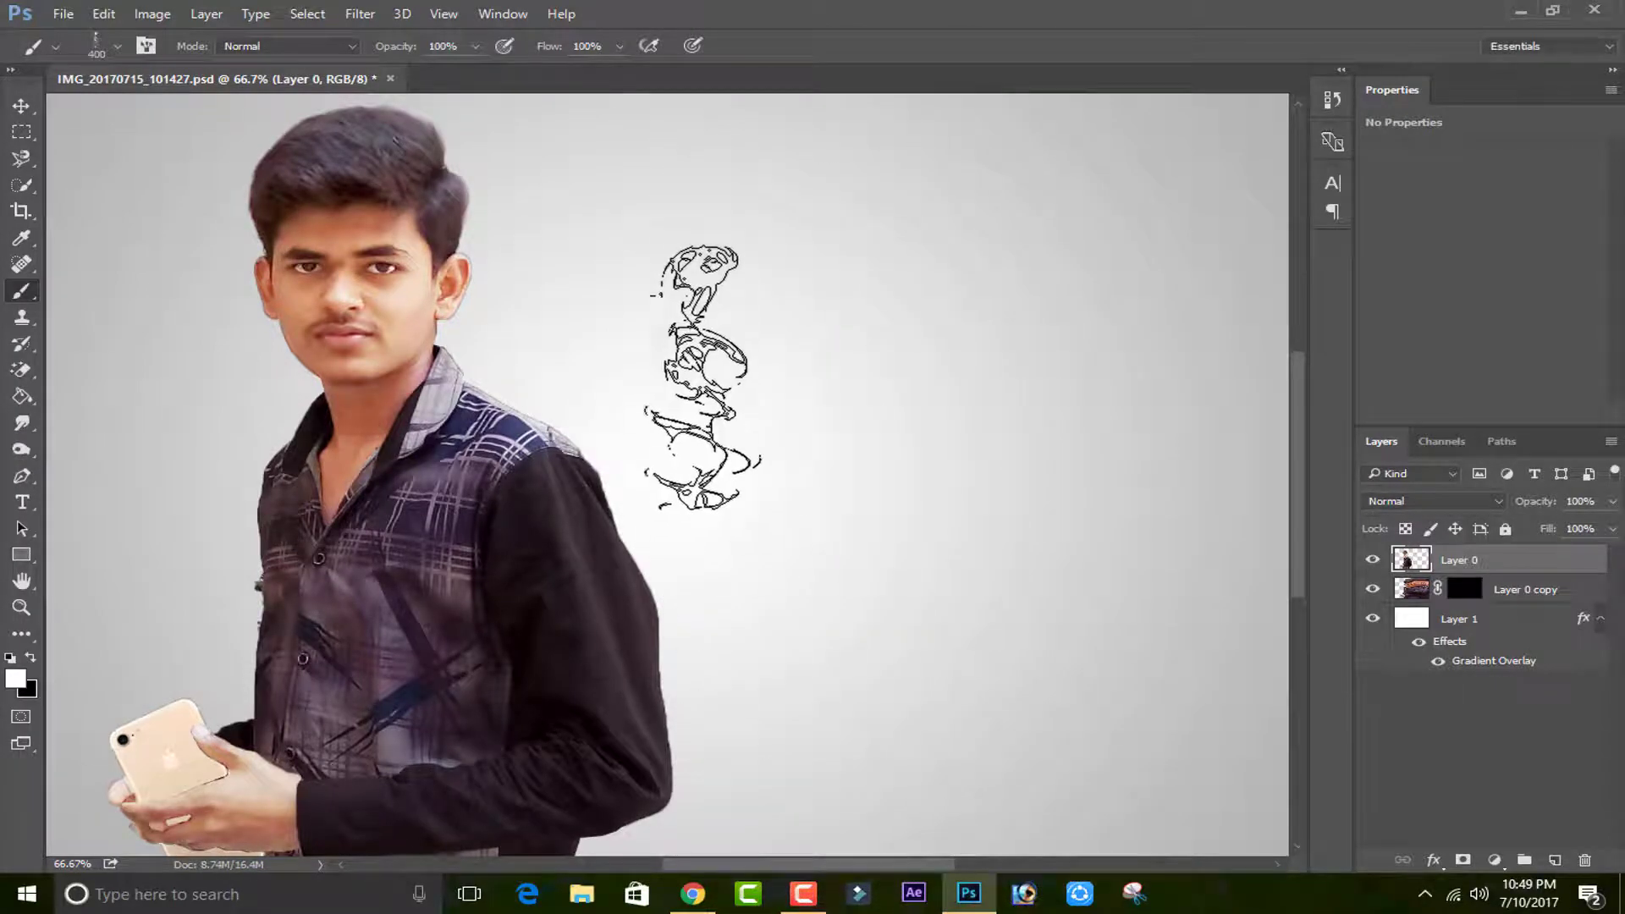
pyautogui.press(']')
# Rotate the smoke brush tip so the plume extends almost horizontally to the right, and undo the test stamp.
pyautogui.click(116, 47)
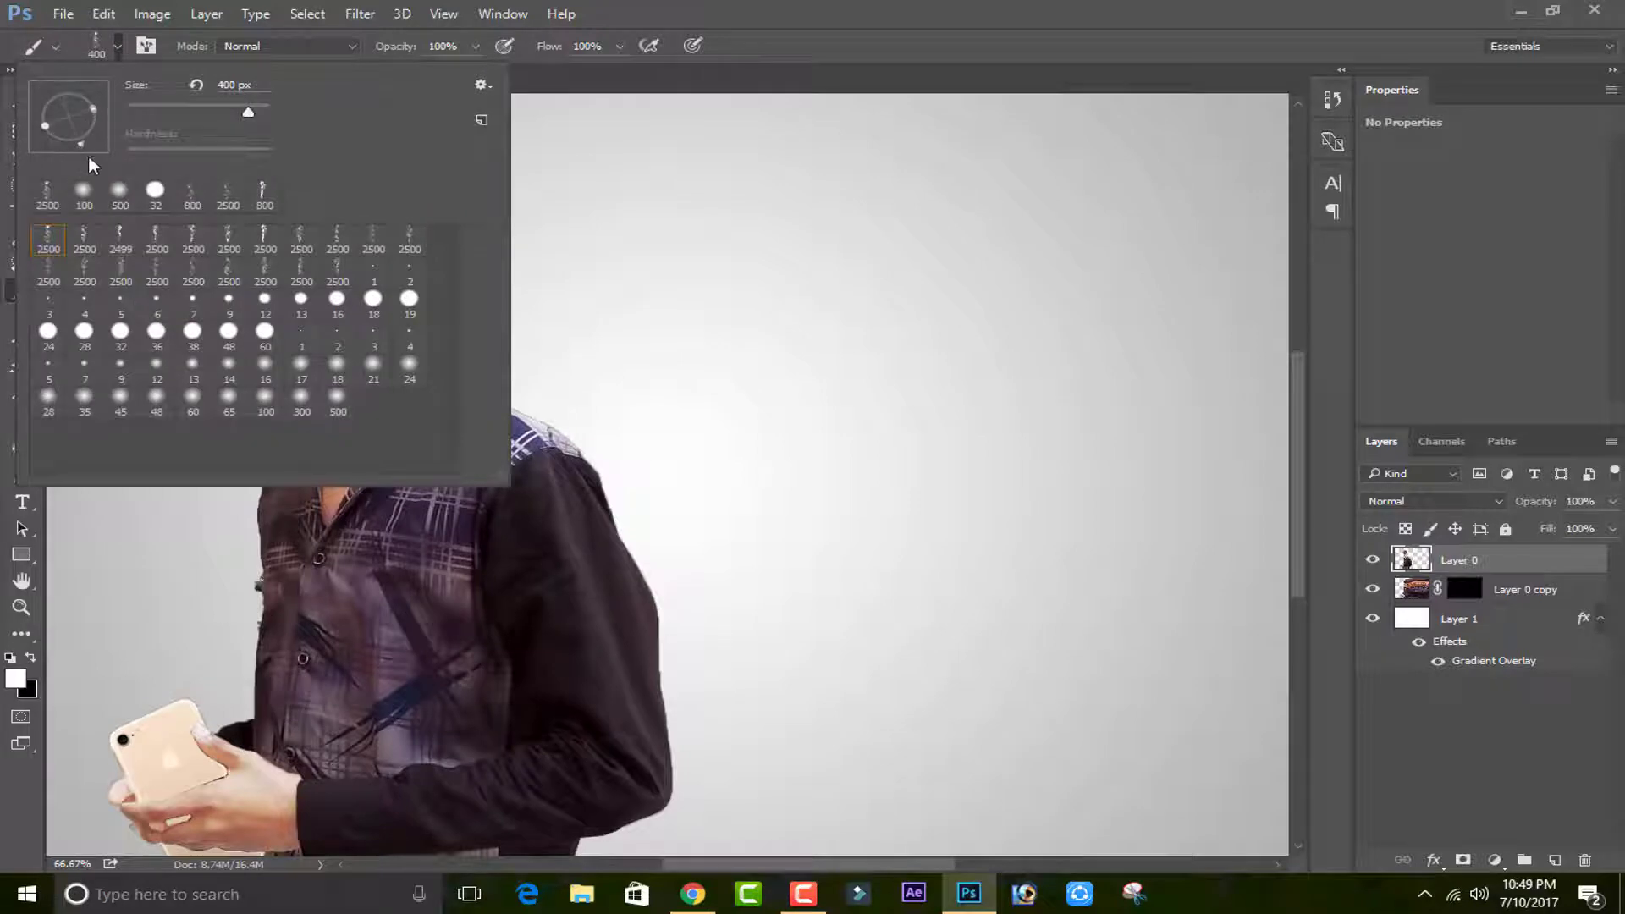
pyautogui.click(689, 221)
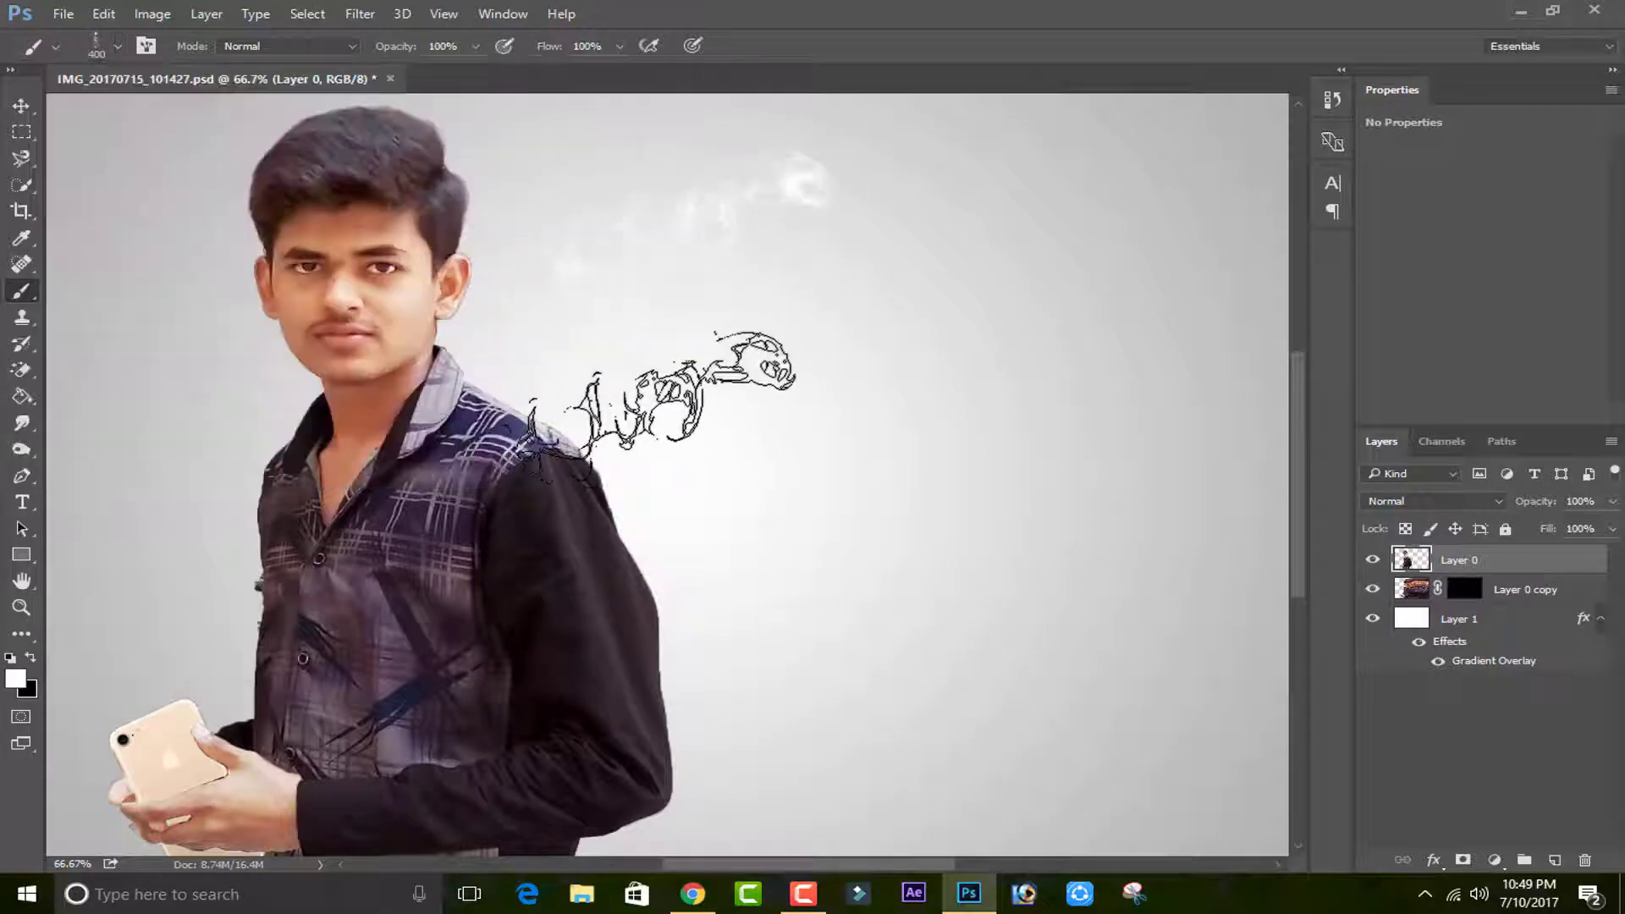
pyautogui.hotkey('ctrl', 'z')
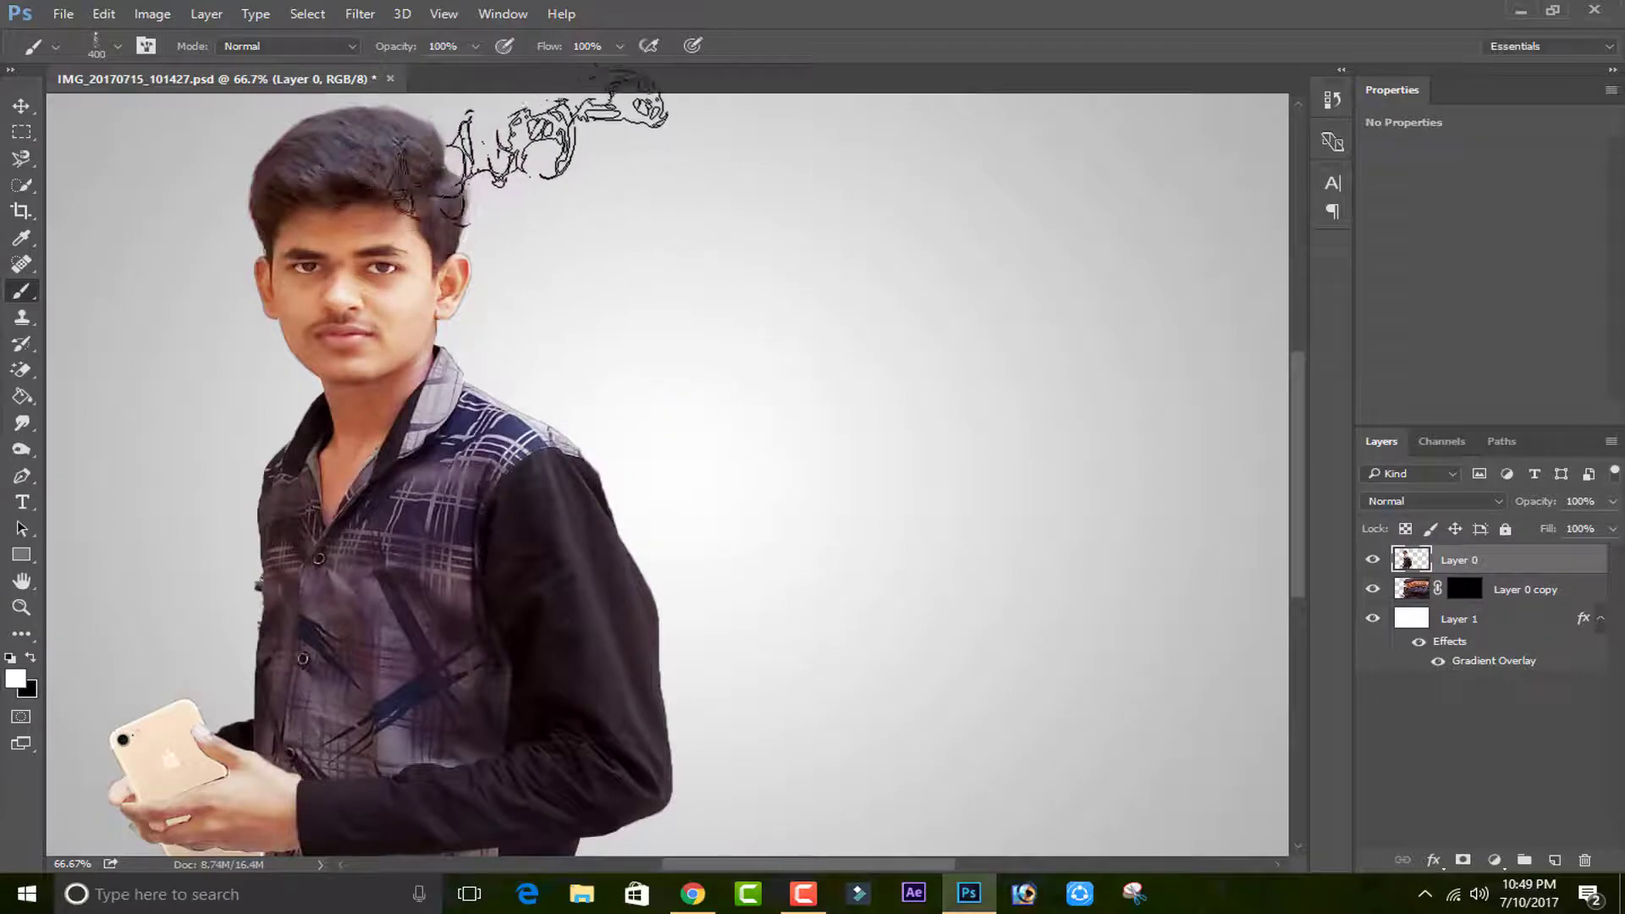
# Try stamping white smoke over the side of the man's hair directly on Layer 0.
pyautogui.click(533, 150)
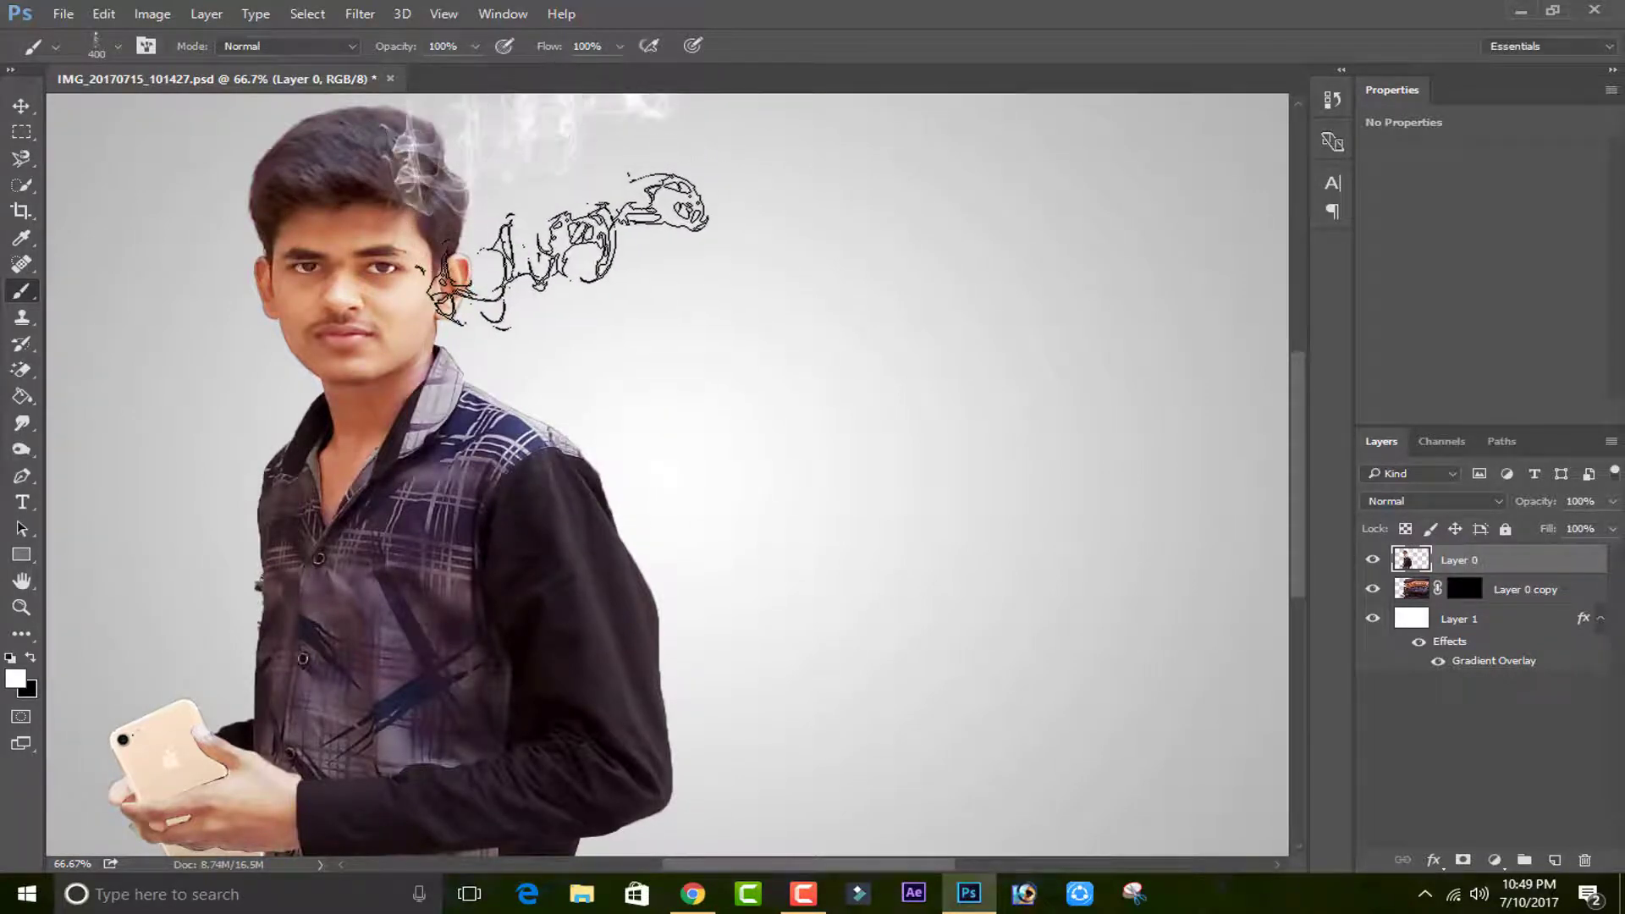
pyautogui.hotkey('ctrl', '-')
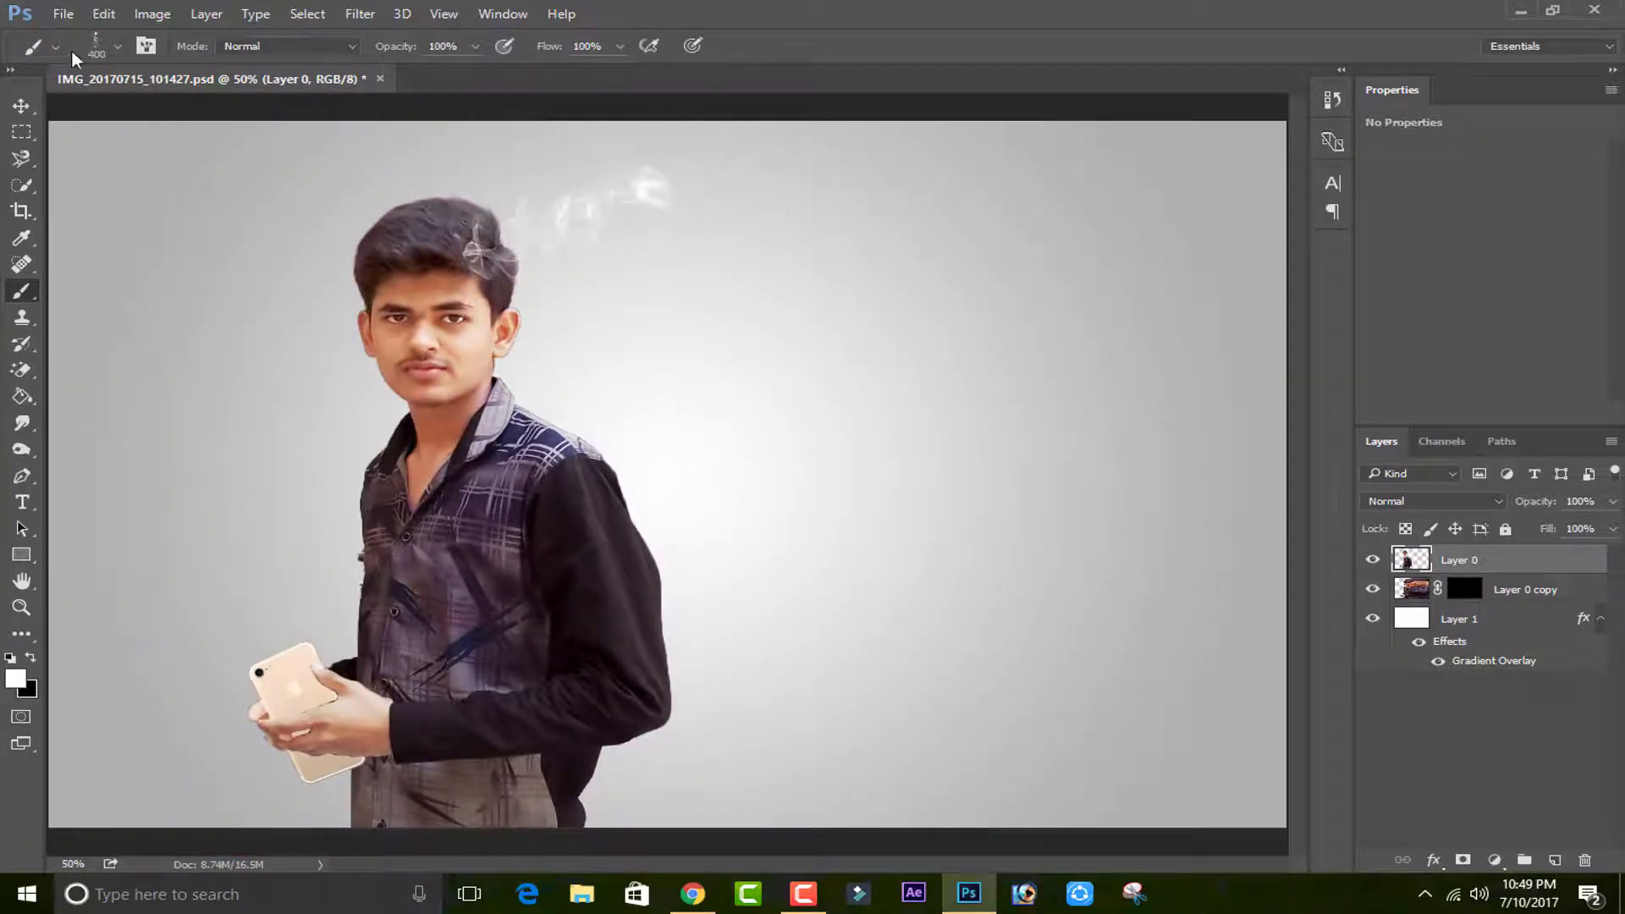
pyautogui.click(118, 47)
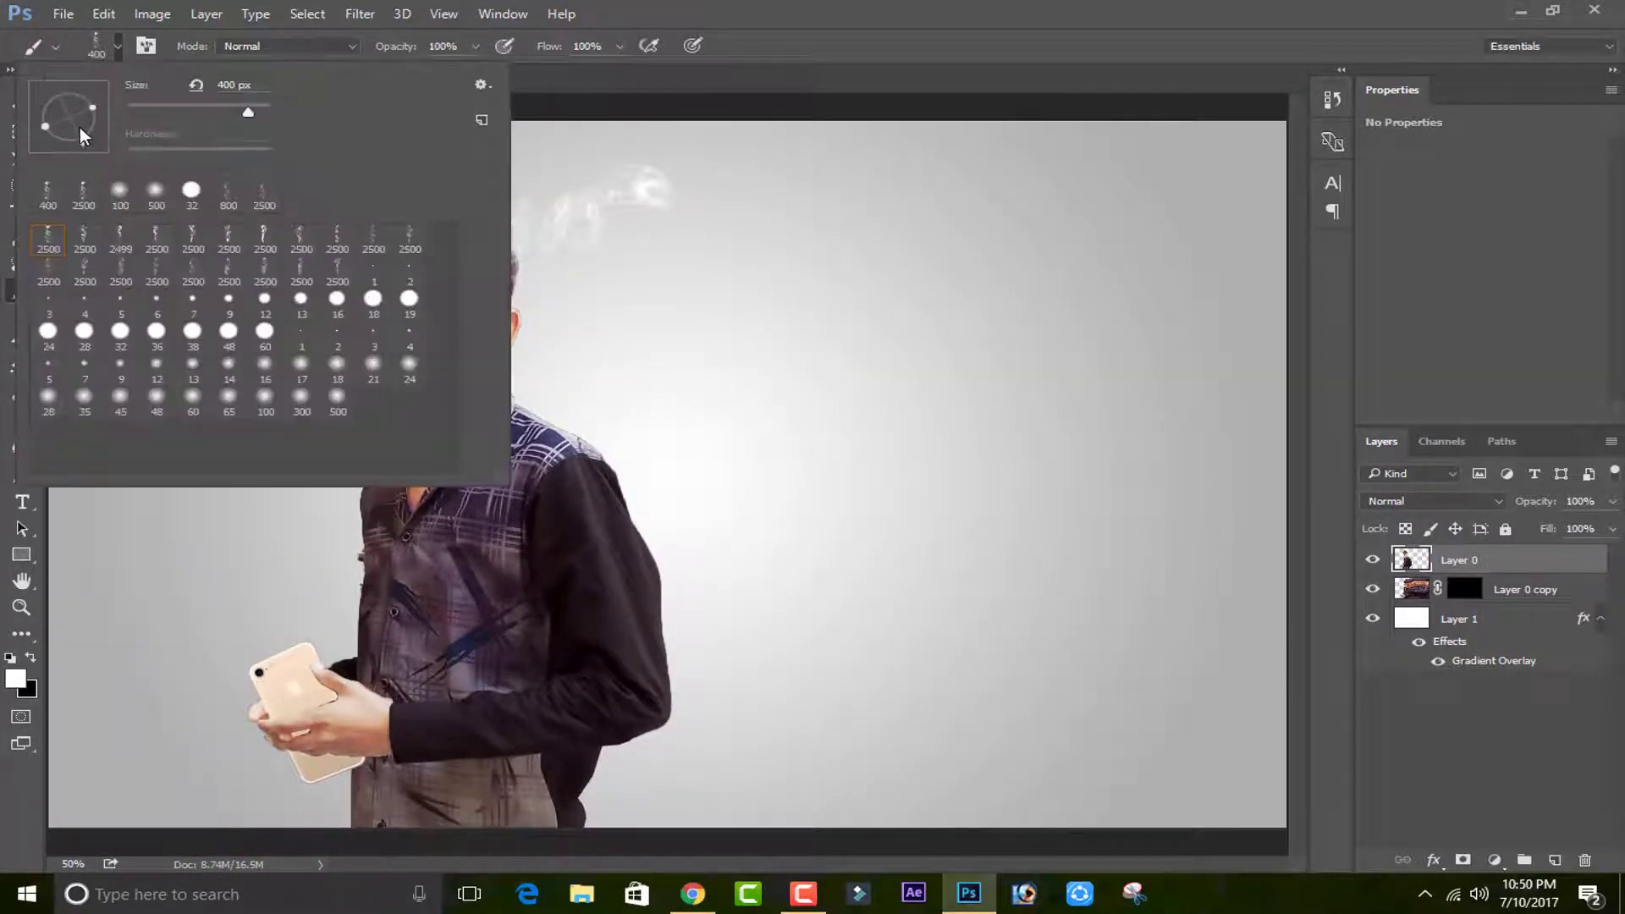
pyautogui.click(668, 233)
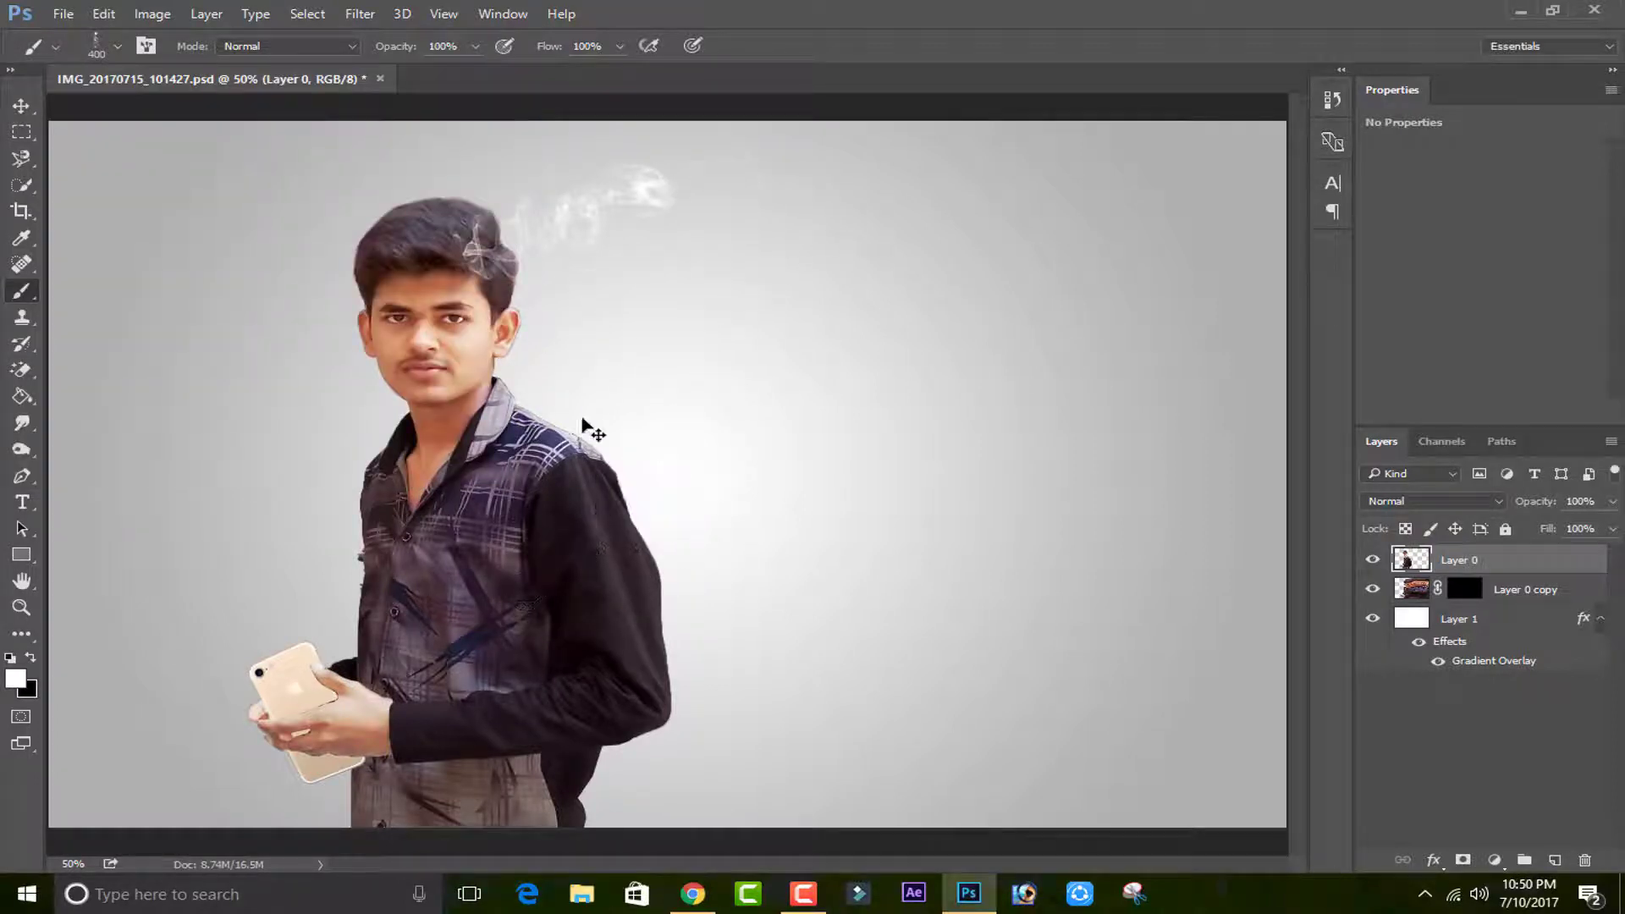
# Revert the history to the Paint Bucket state to remove the stamp, and add a white layer mask to Layer 0.
pyautogui.click(1332, 101)
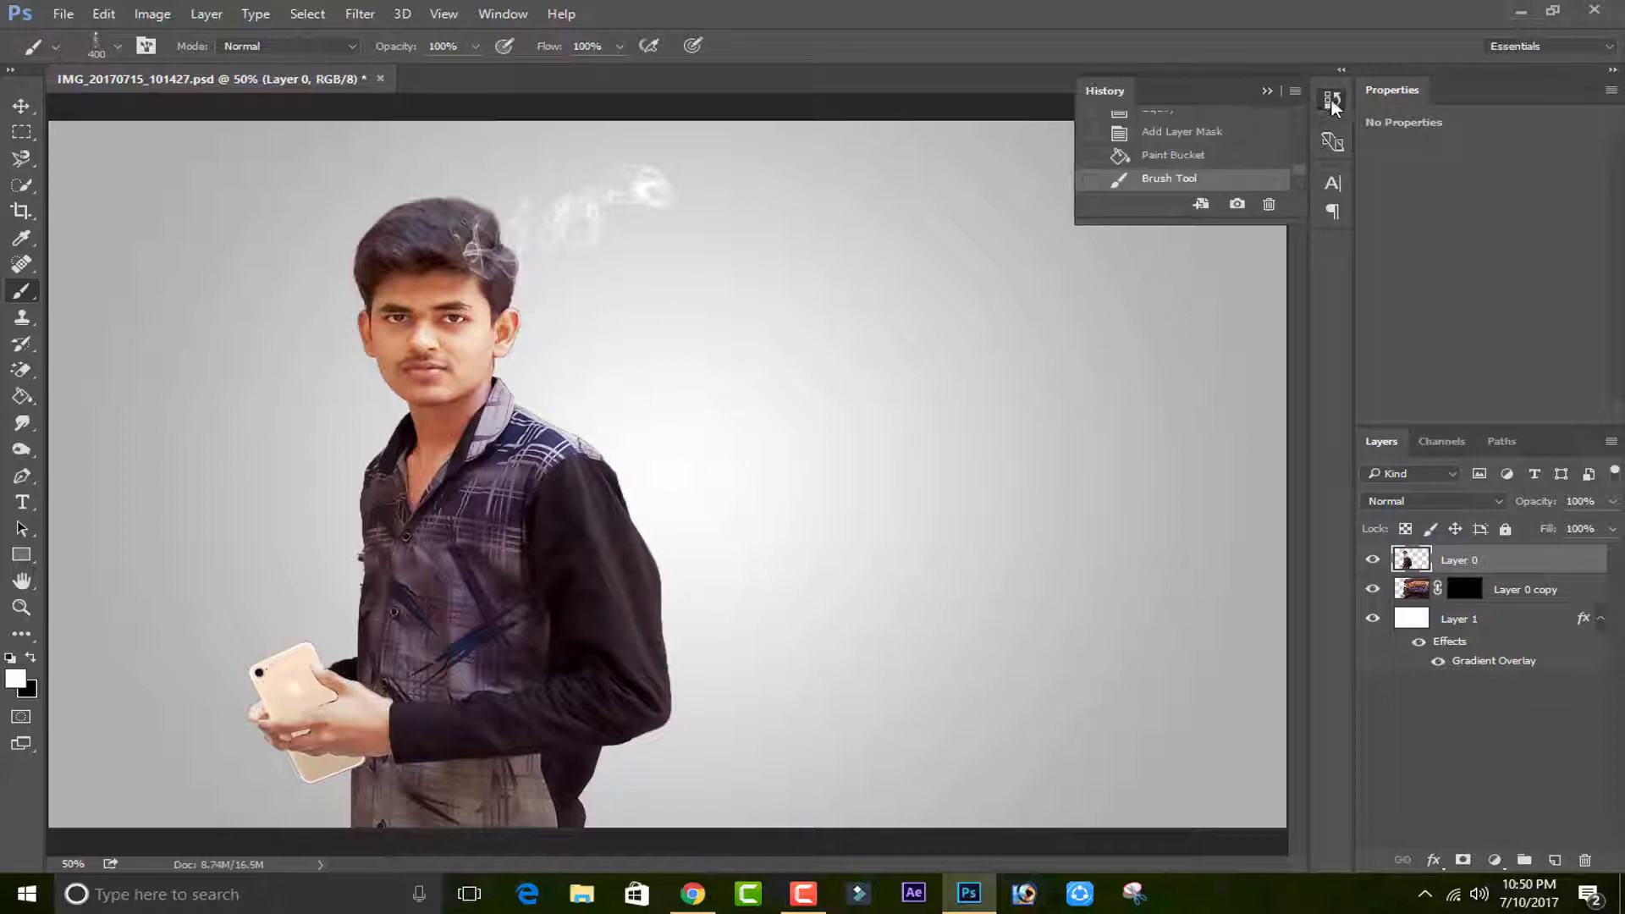
pyautogui.click(1213, 157)
pyautogui.click(1211, 136)
pyautogui.click(1212, 159)
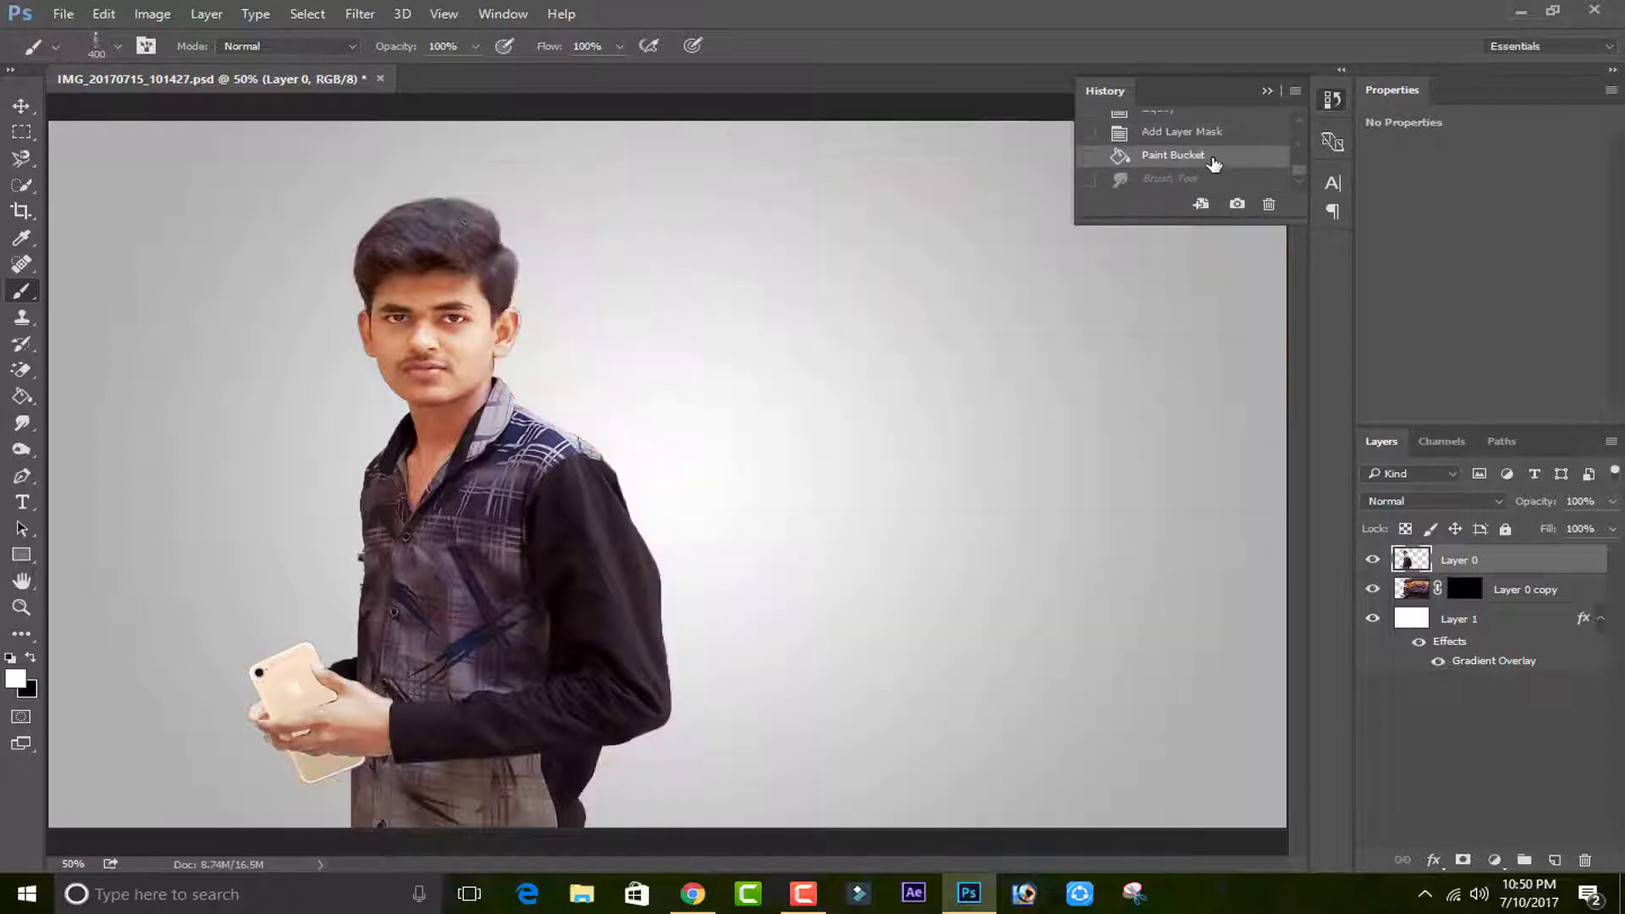
pyautogui.click(1462, 860)
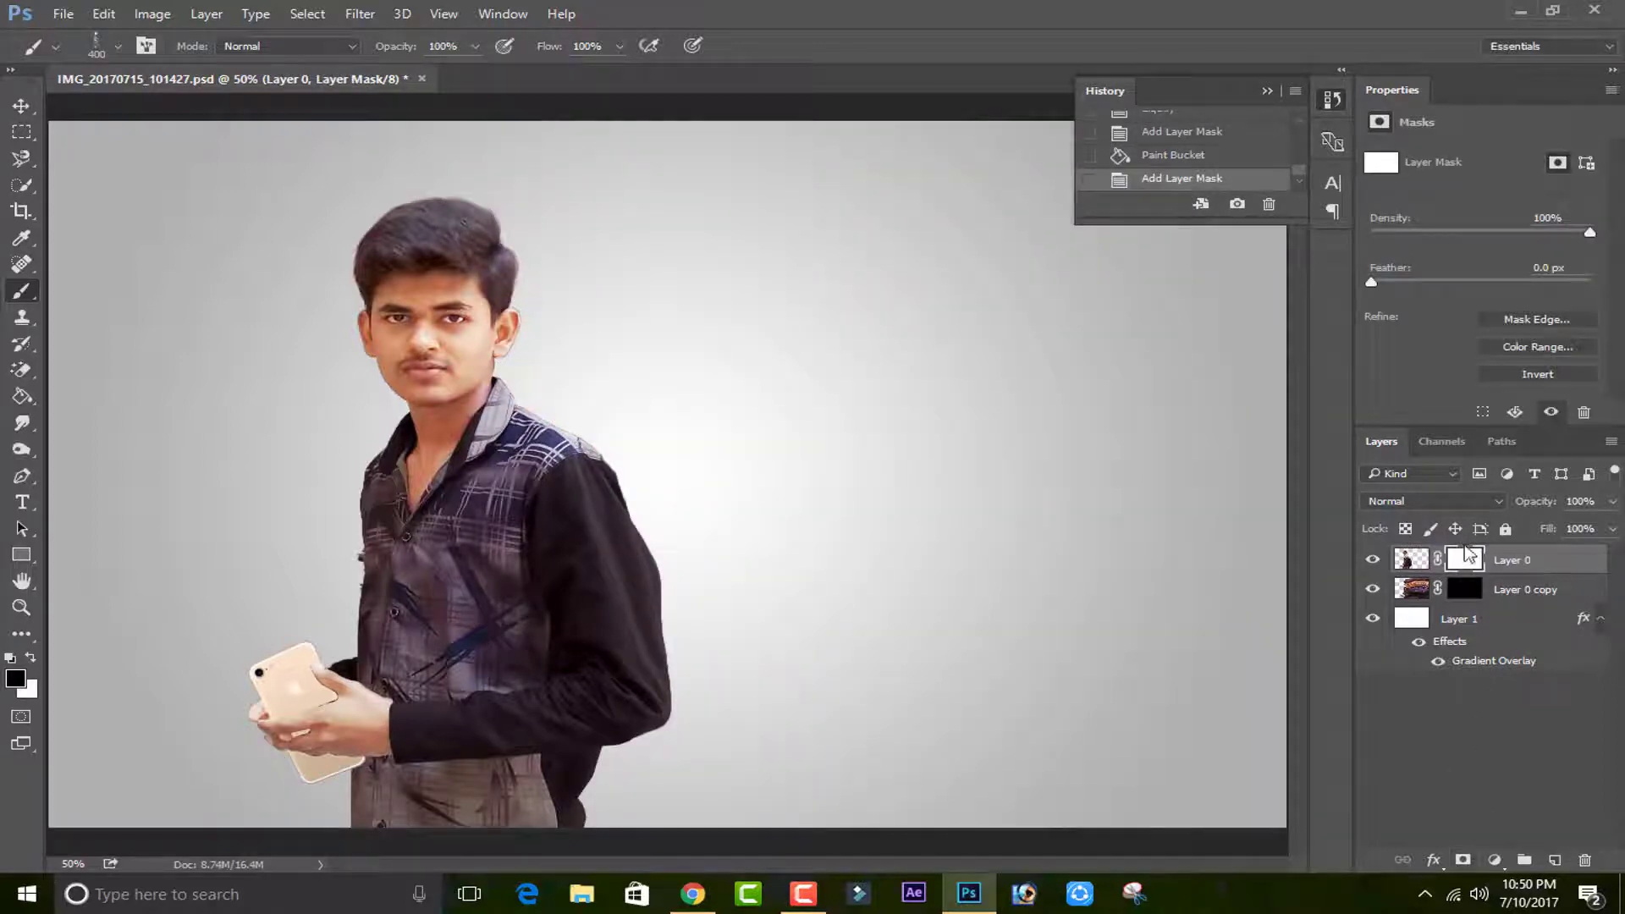
pyautogui.click(1268, 88)
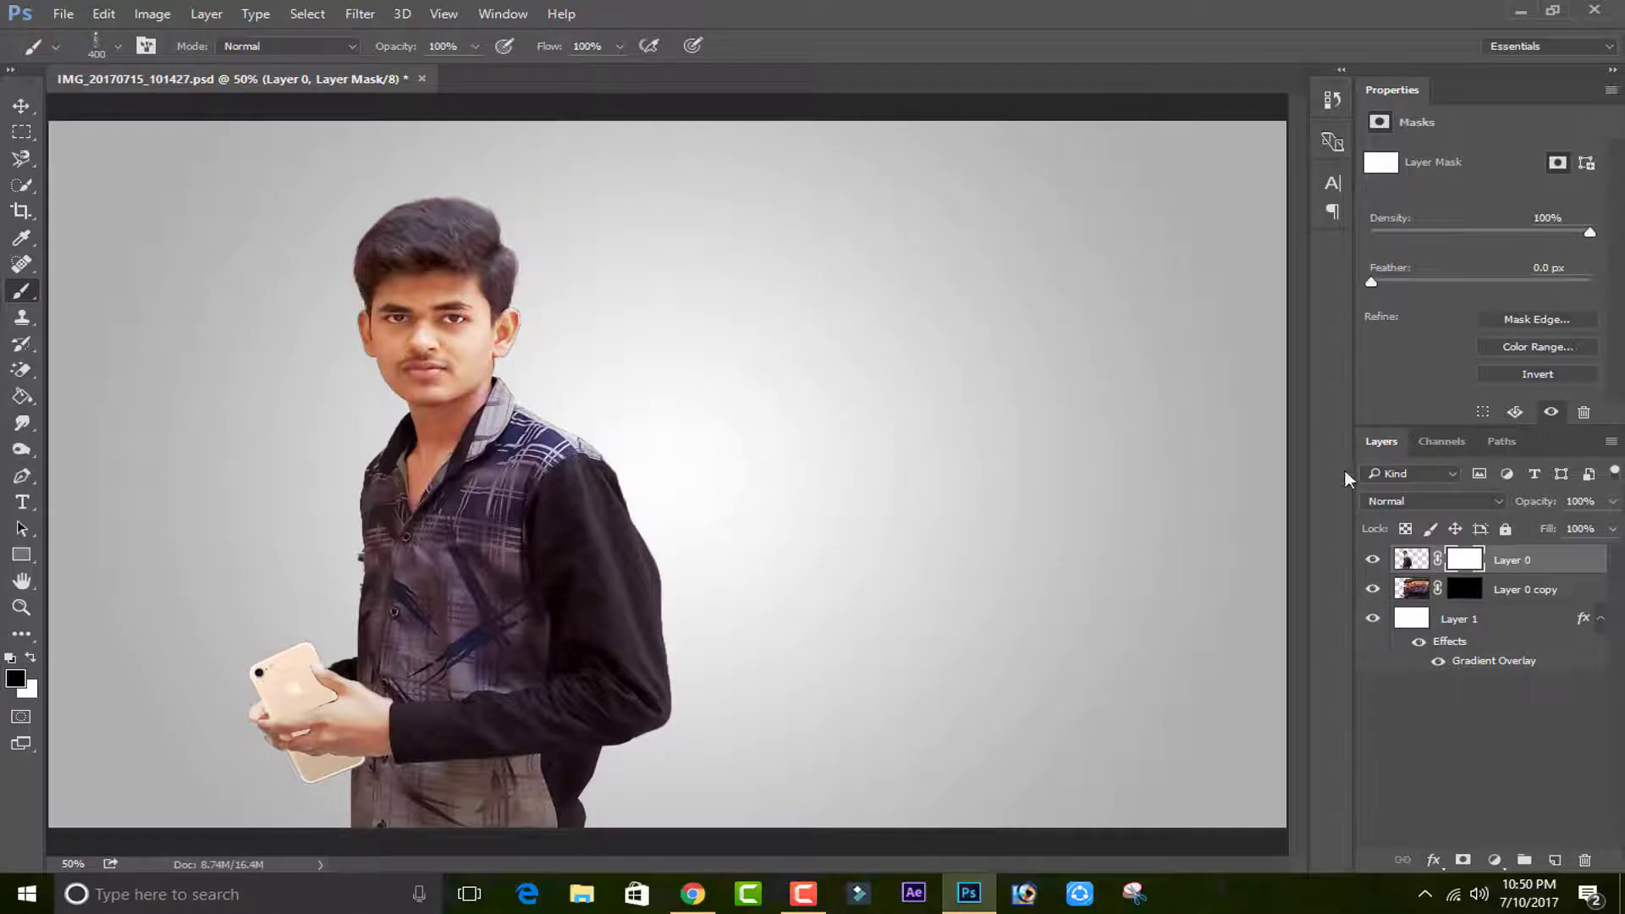
# Stamp black 400 px smoke on Layer 0's mask over the hair, ear, sleeve, elbow and waist, rotating the brush tip between groups of stamps.
pyautogui.click(116, 46)
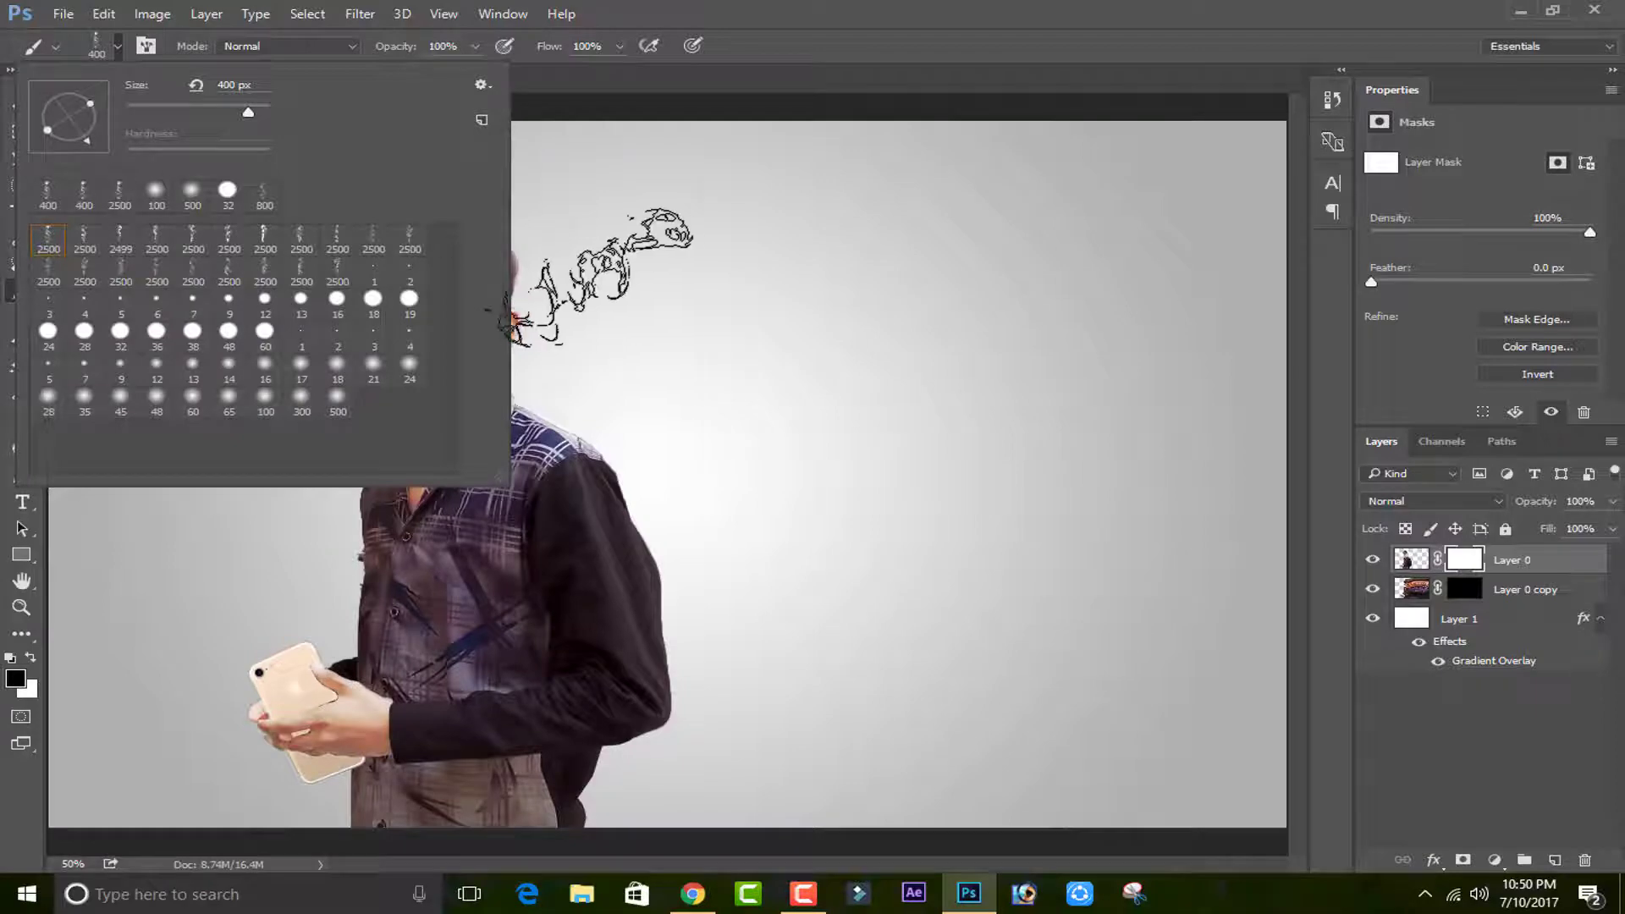
pyautogui.click(625, 277)
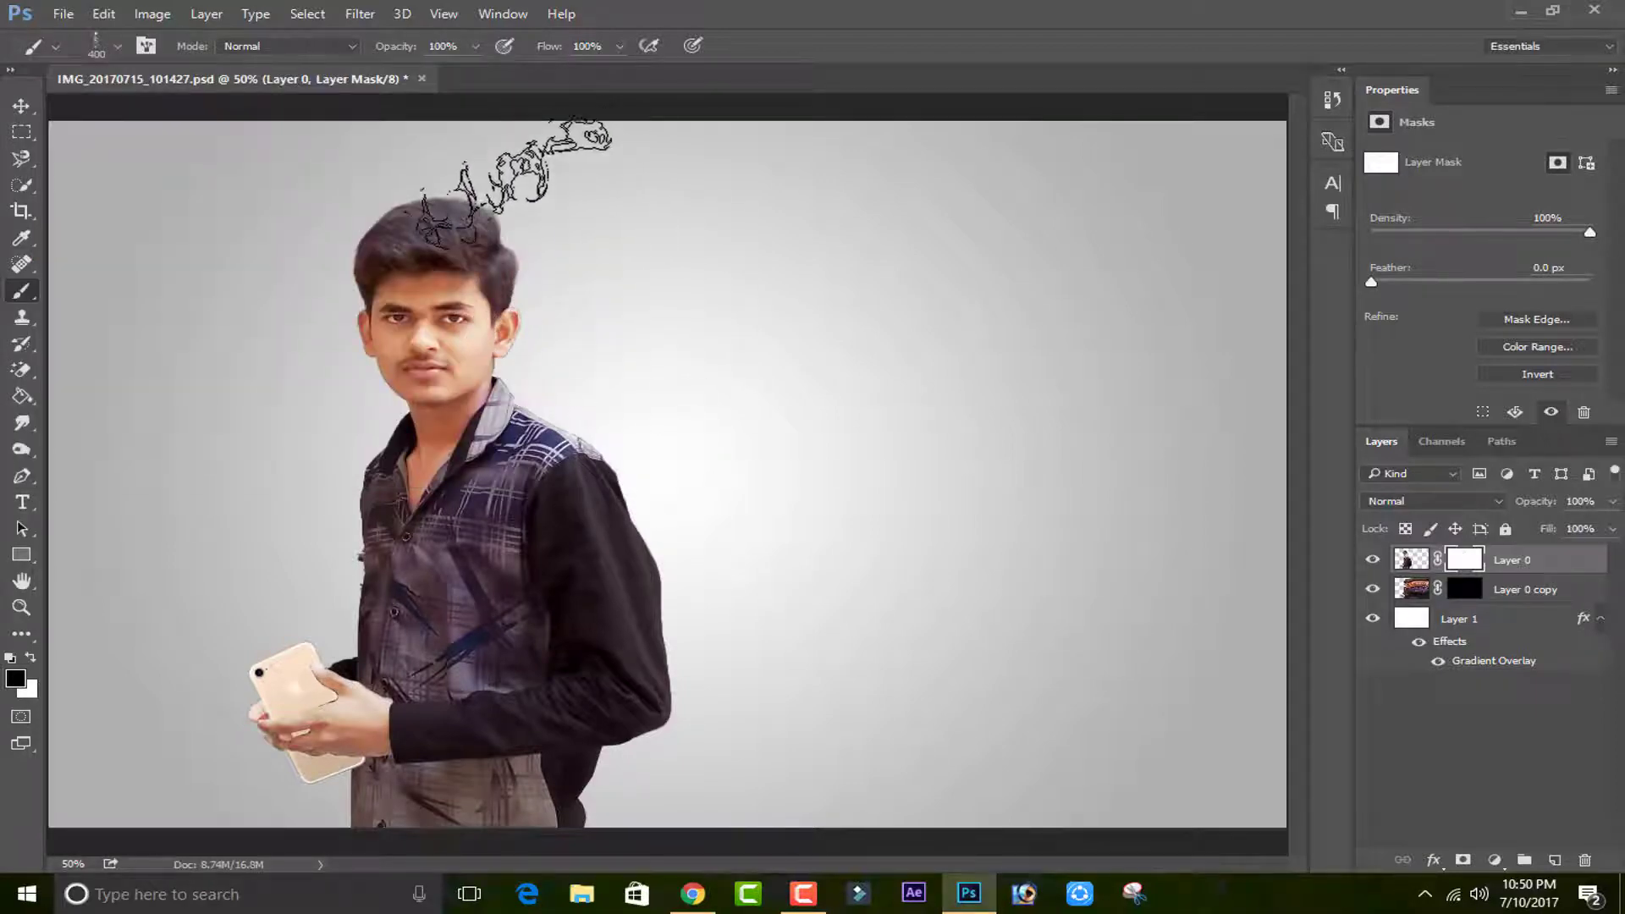
pyautogui.click(535, 172)
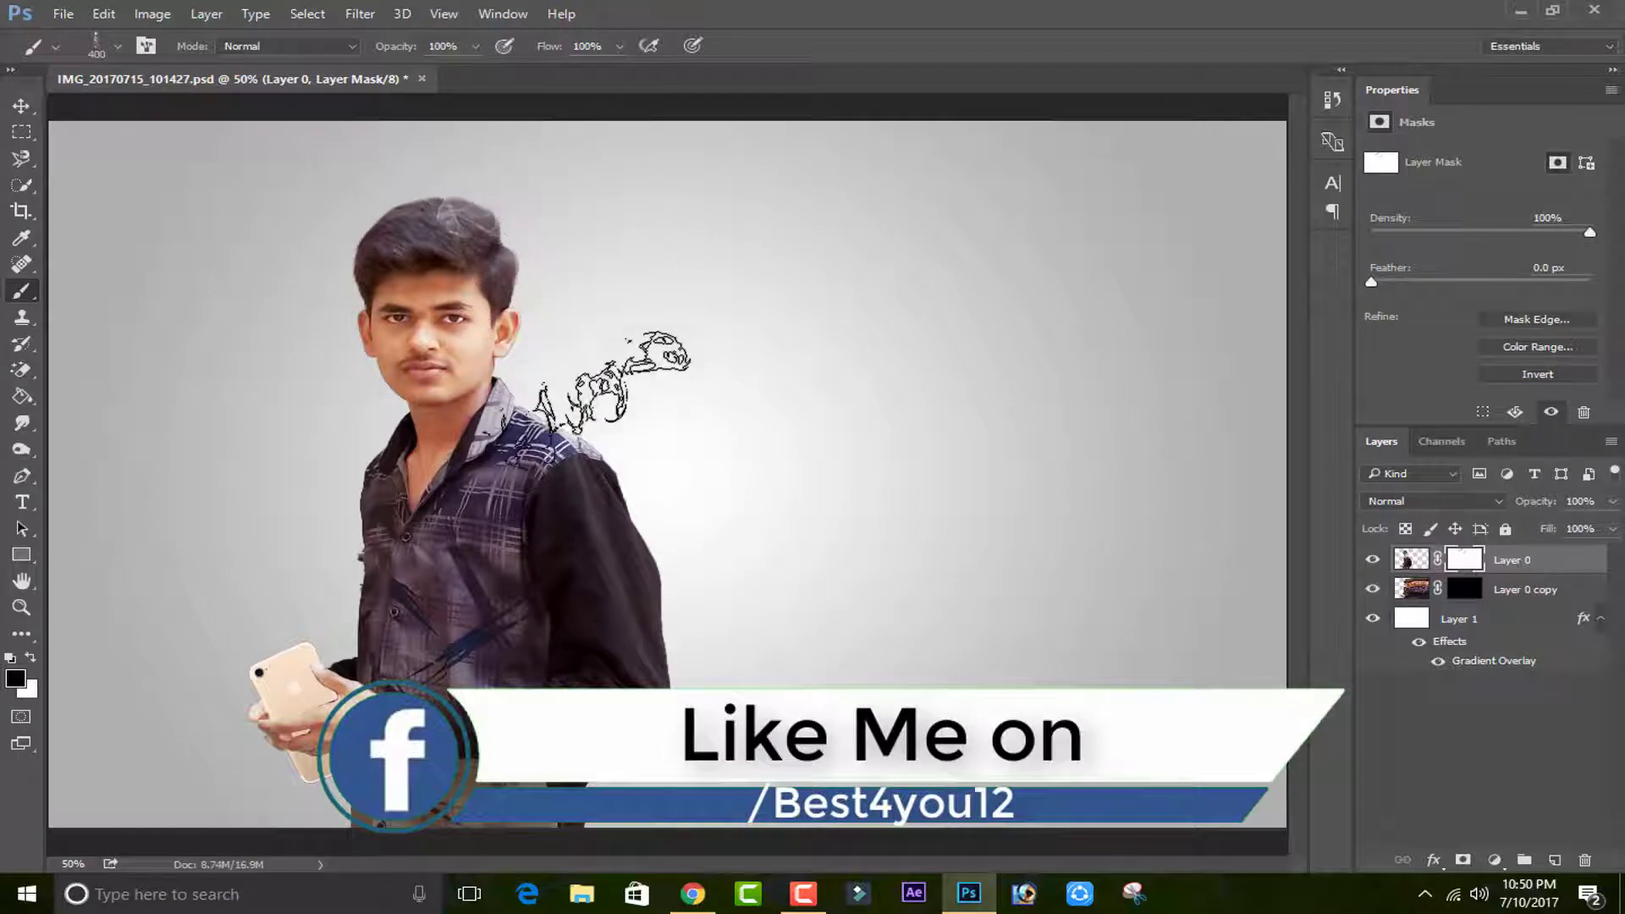
pyautogui.click(622, 377)
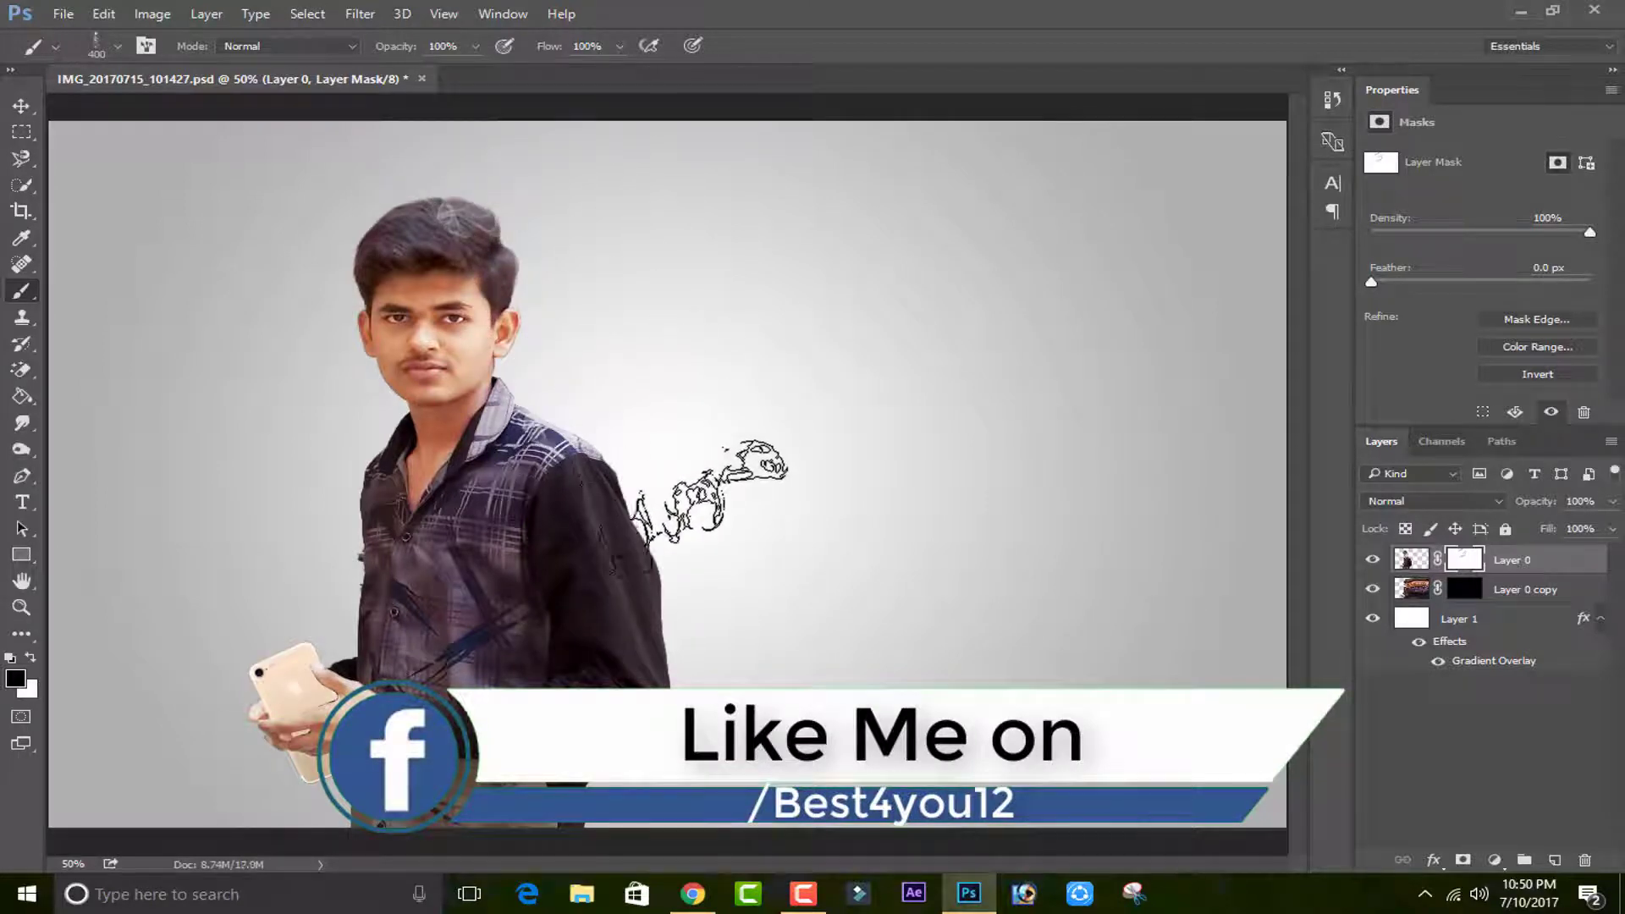
pyautogui.click(702, 529)
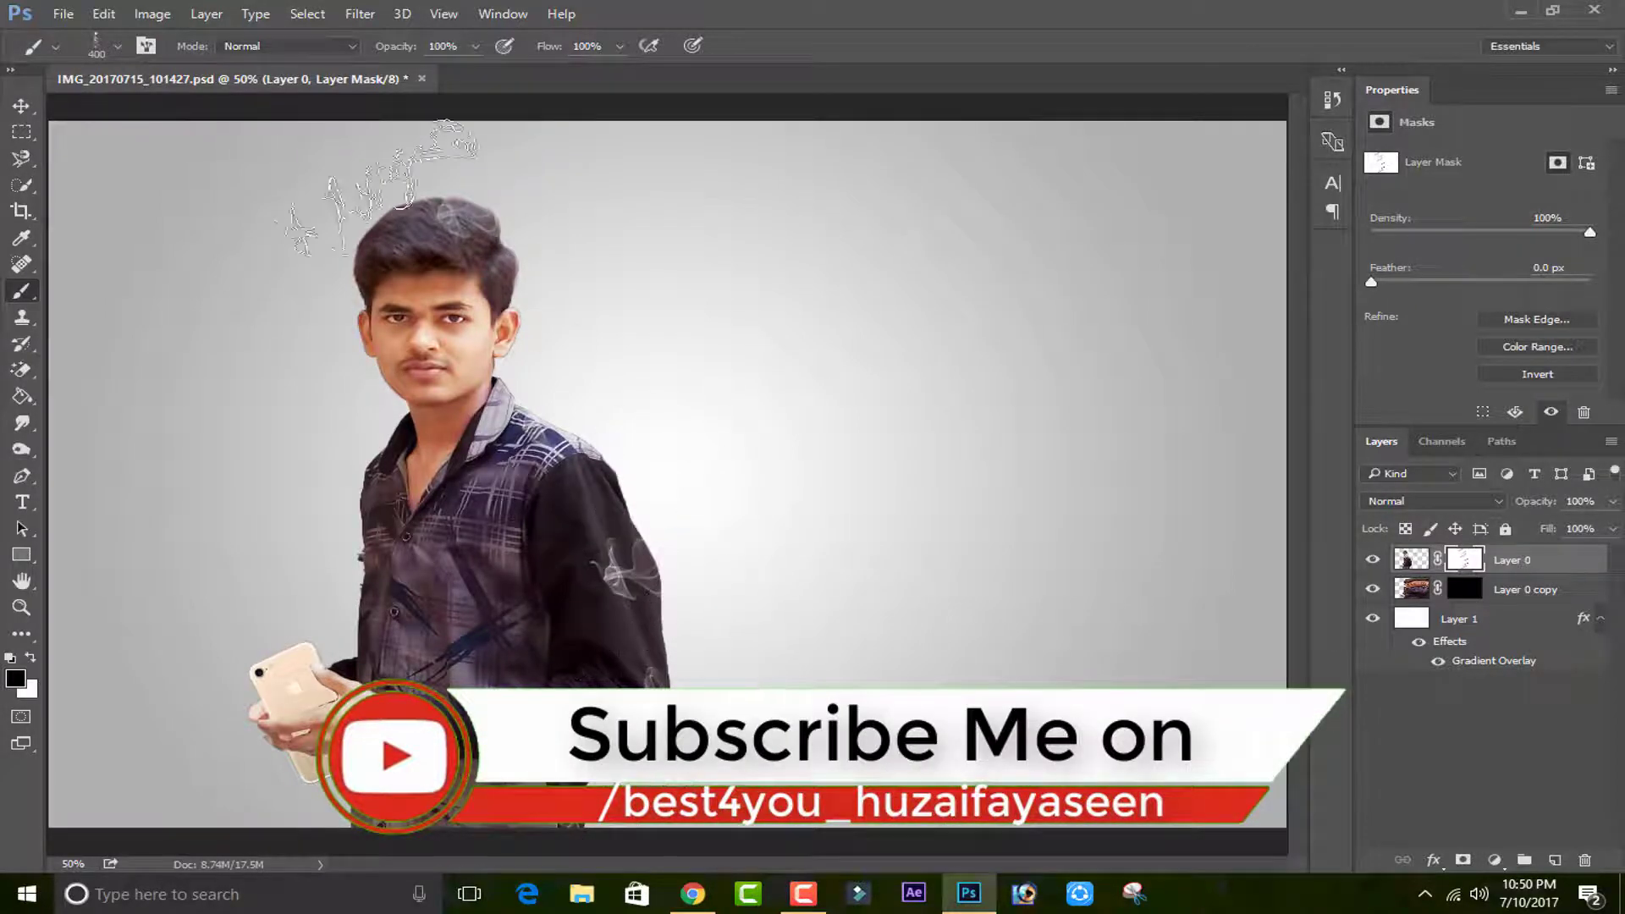
pyautogui.click(118, 46)
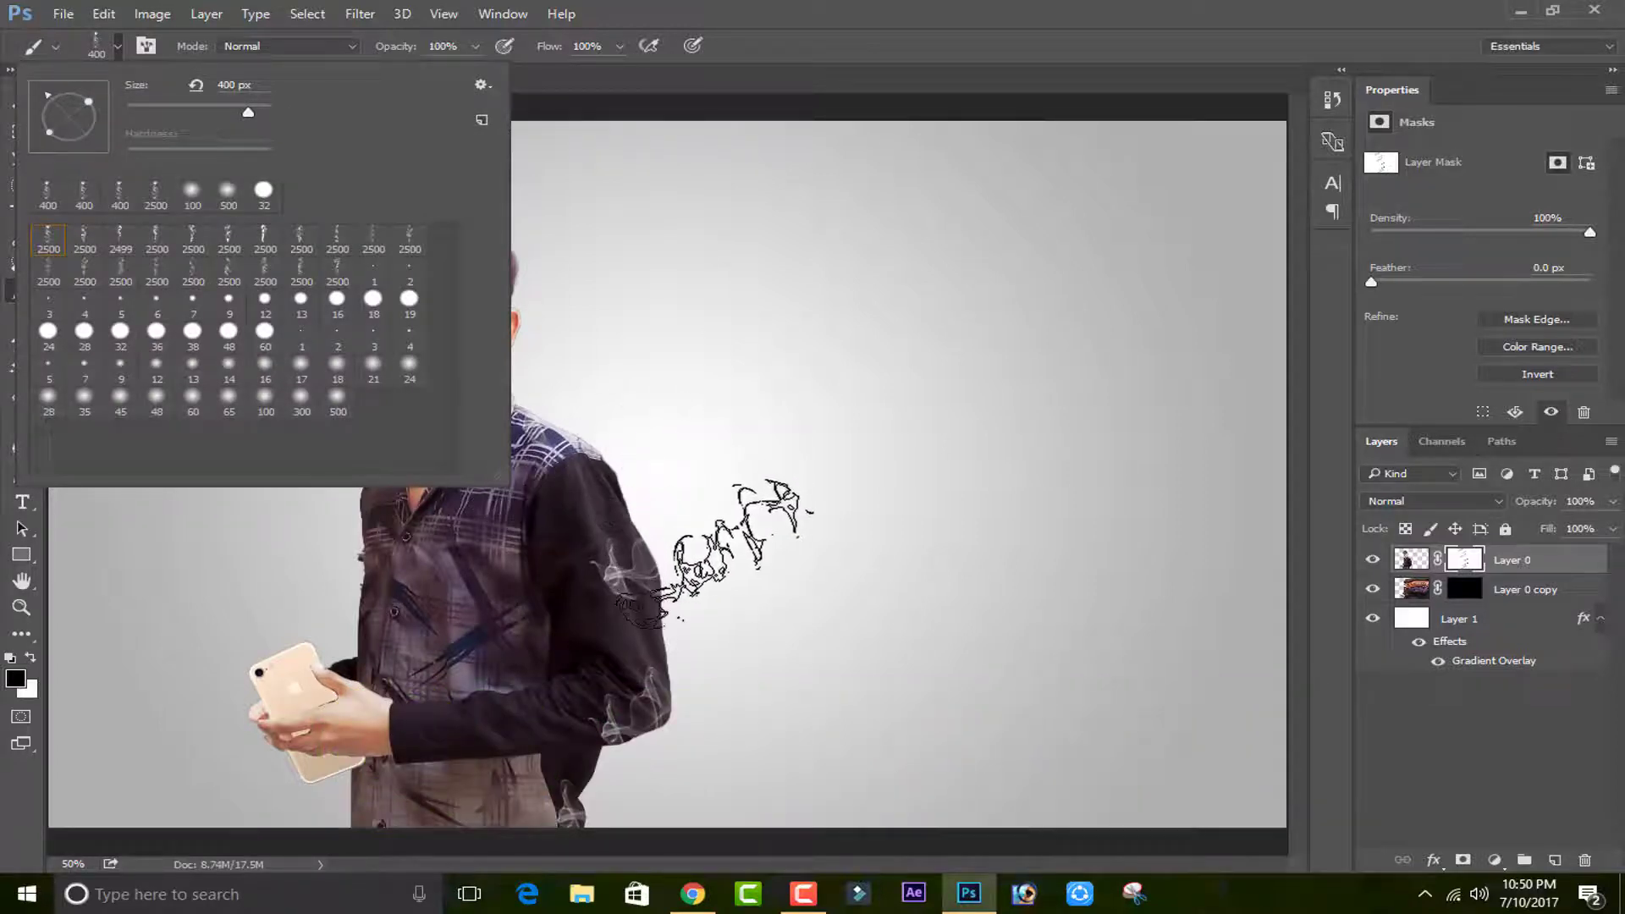
pyautogui.click(708, 553)
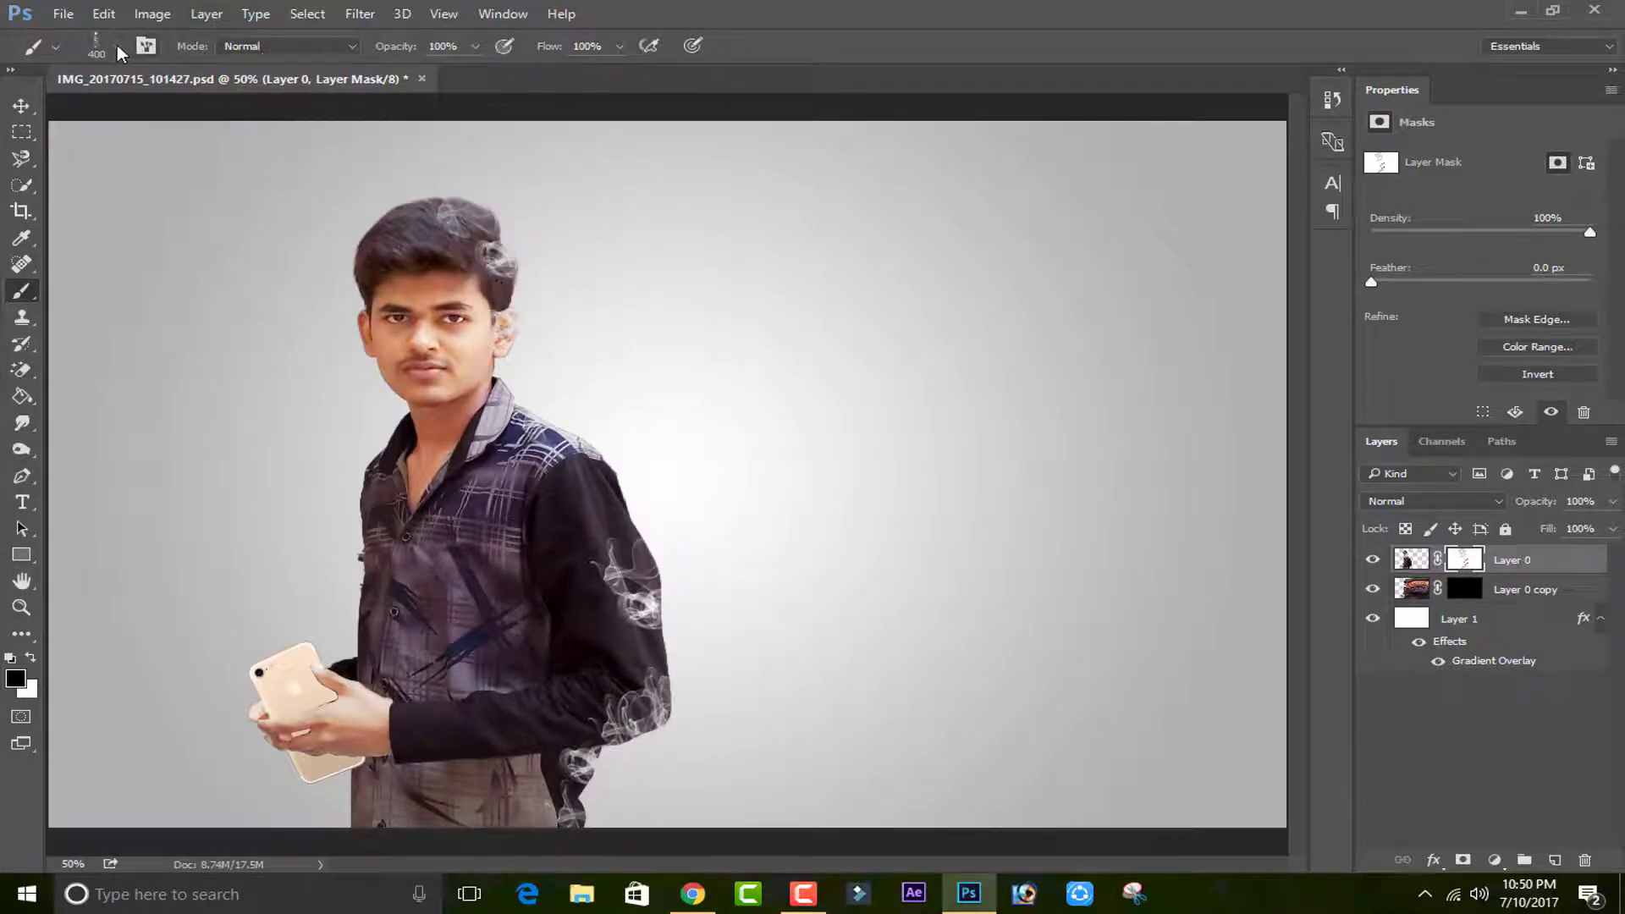
# Switch to the fourth 2500 px smoke brush tip and reduce its size to 700 px.
pyautogui.rightClick(114, 163)
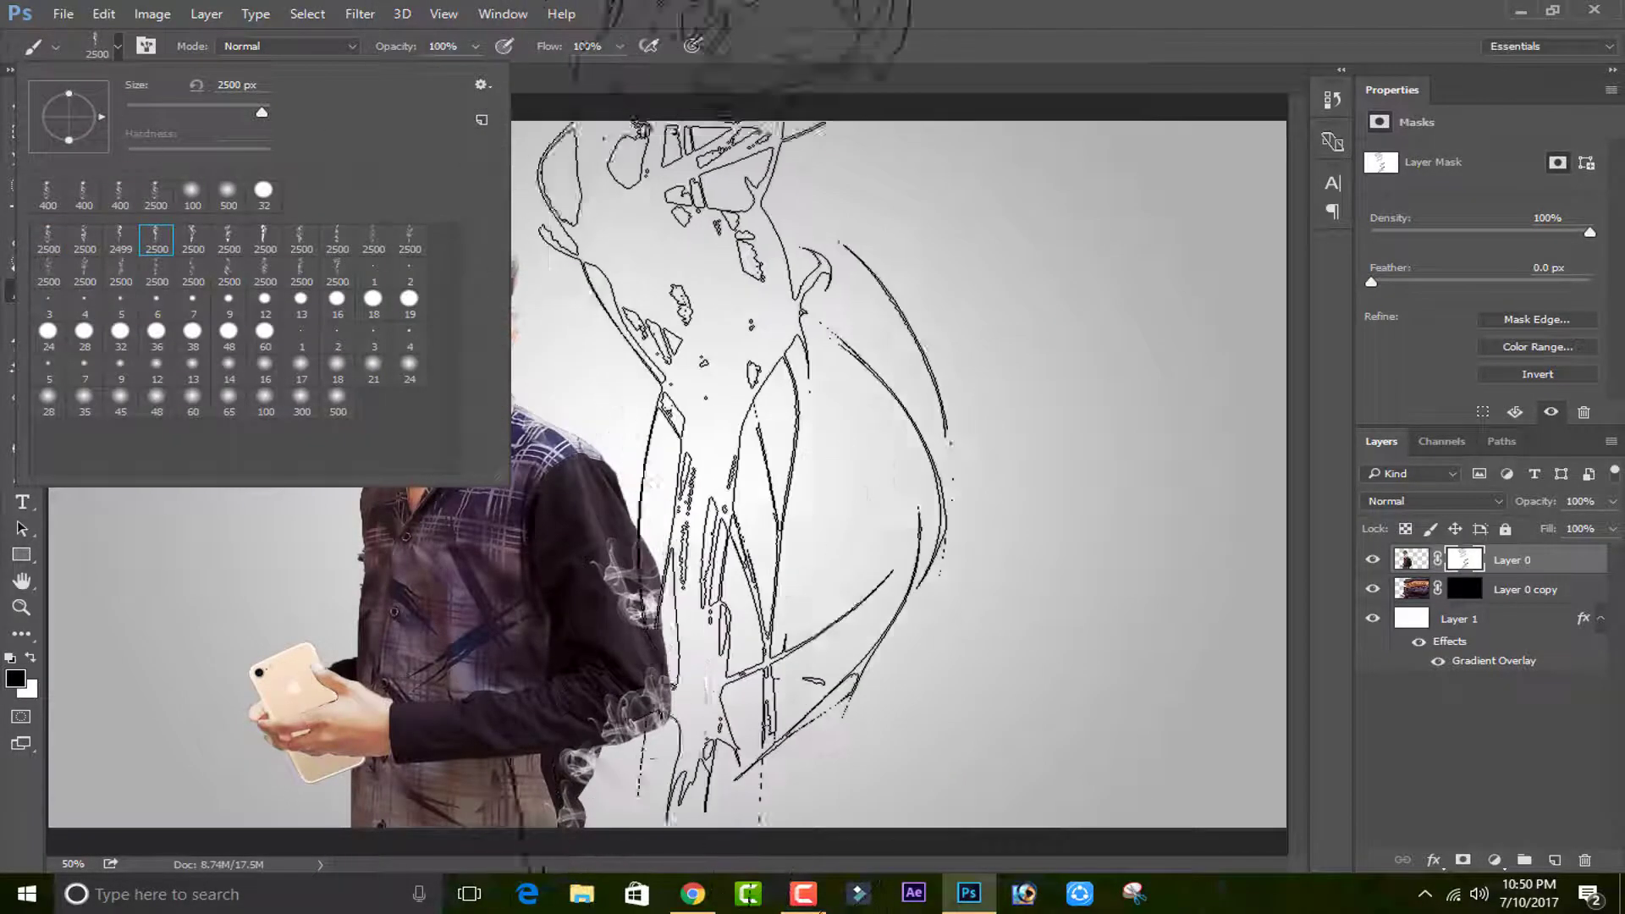
pyautogui.click(846, 330)
pyautogui.press('[')
pyautogui.press('[')
pyautogui.press('[')
pyautogui.press('[')
pyautogui.press('[')
pyautogui.press('[')
pyautogui.press('[')
pyautogui.press('[')
pyautogui.press('[')
pyautogui.press('[')
pyautogui.press('[')
pyautogui.press('[')
pyautogui.press('[')
pyautogui.press('[')
pyautogui.press('[')
pyautogui.press('[')
pyautogui.press('[')
pyautogui.press('[')
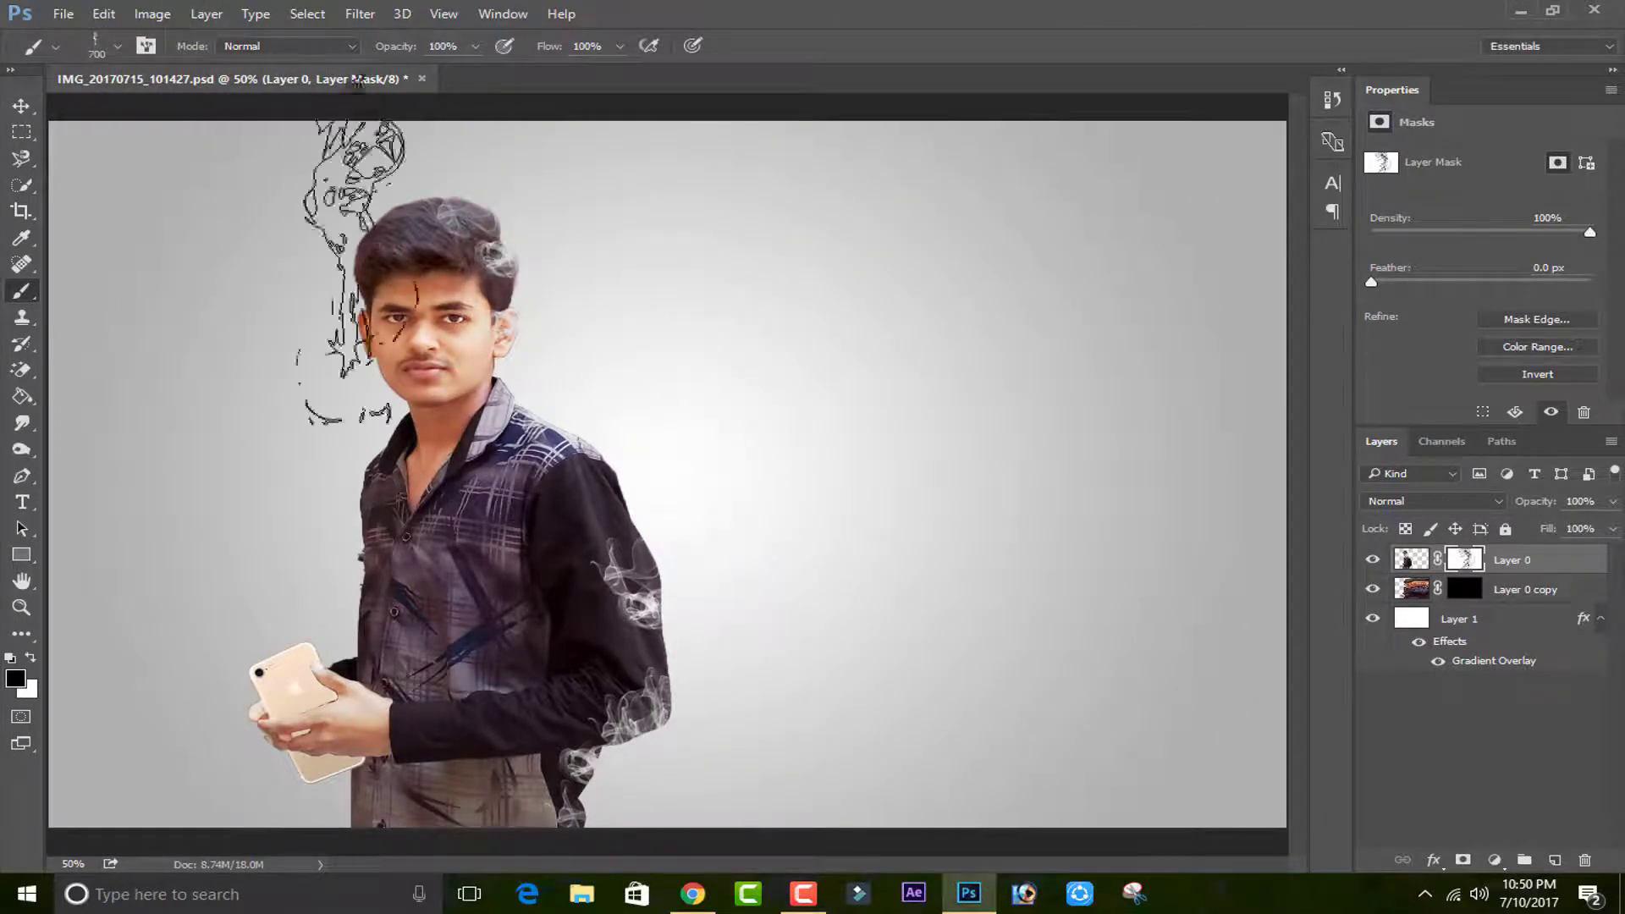
# Rotate the 700 px smoke tip nearly horizontal and stamp black on Layer 0's mask over the ear, shoulder and sleeve, adjusting the angle between stamps.
pyautogui.click(118, 47)
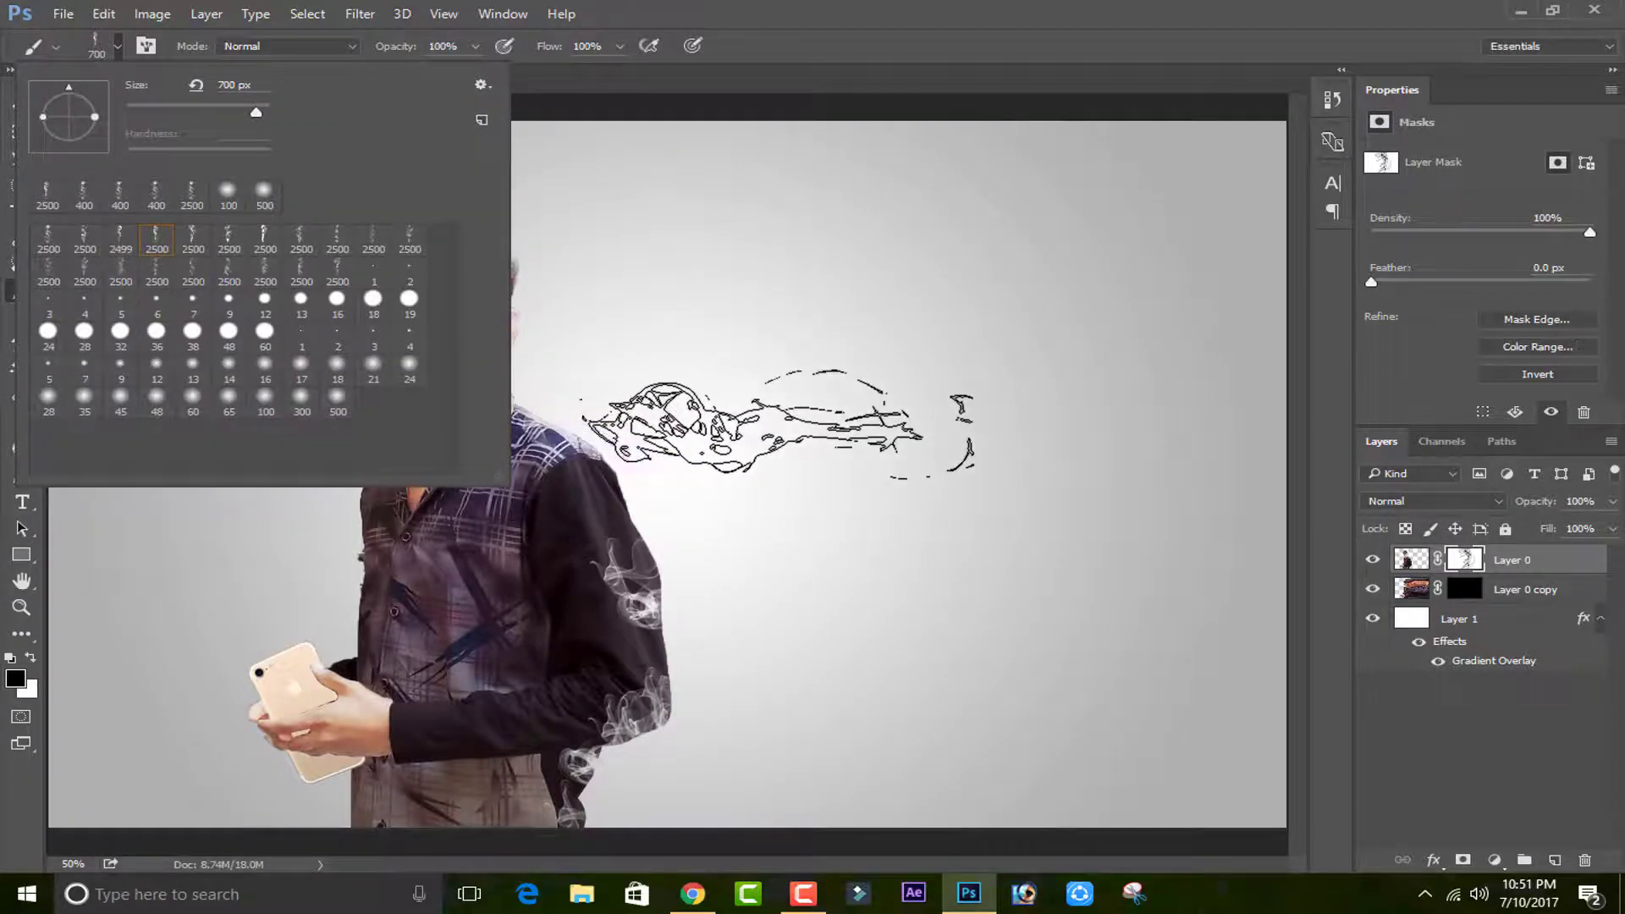
pyautogui.click(777, 422)
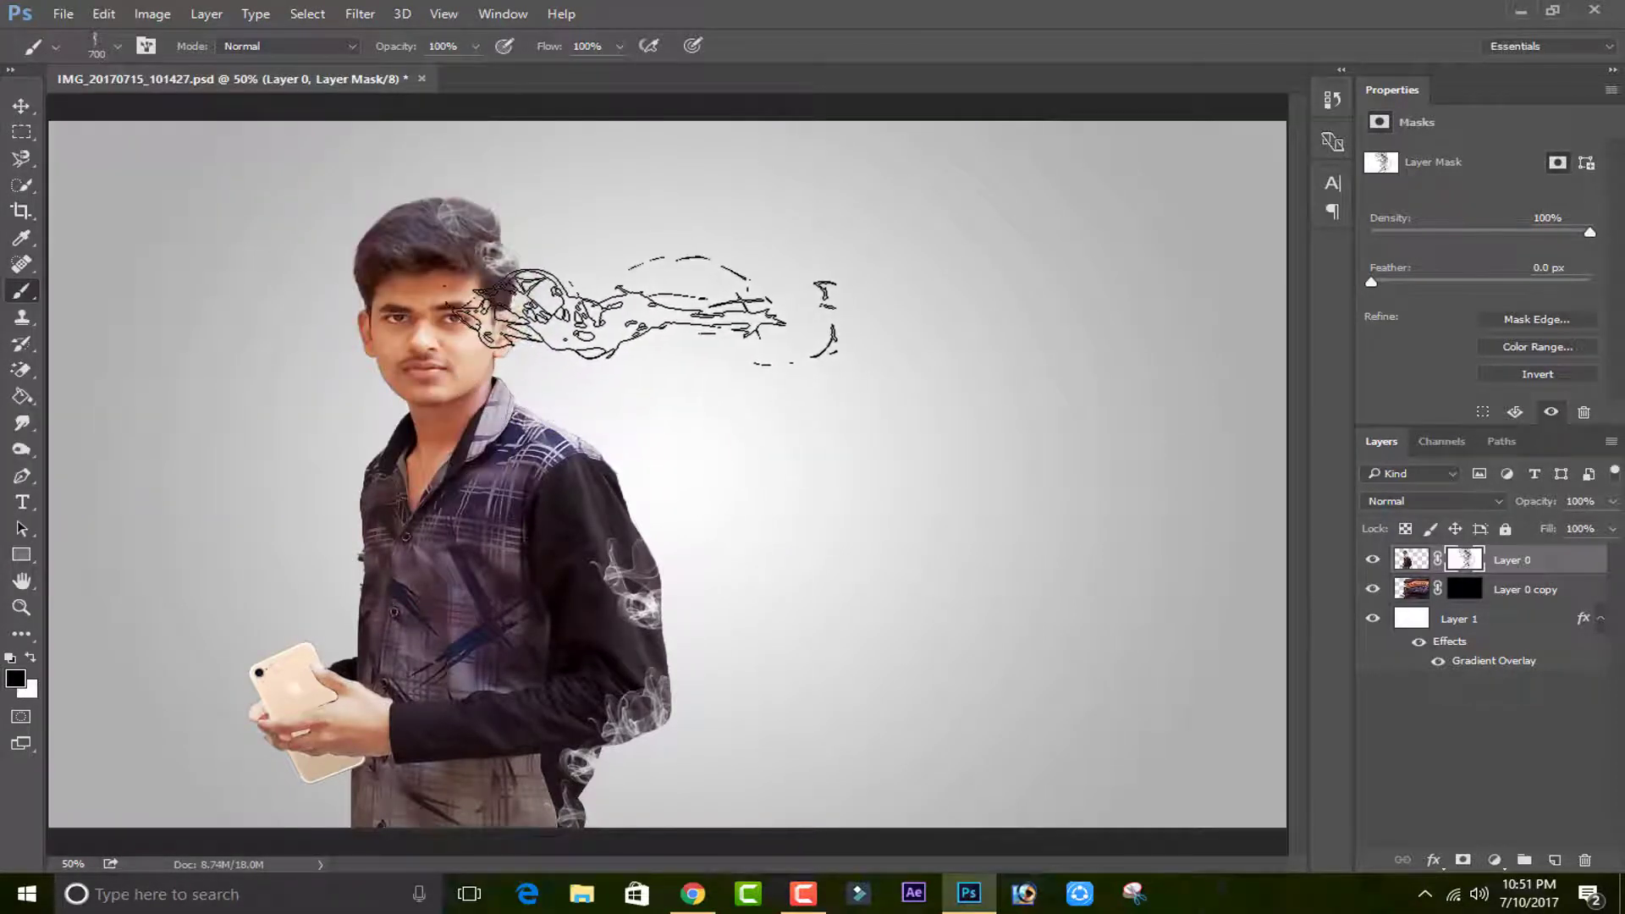
pyautogui.click(664, 306)
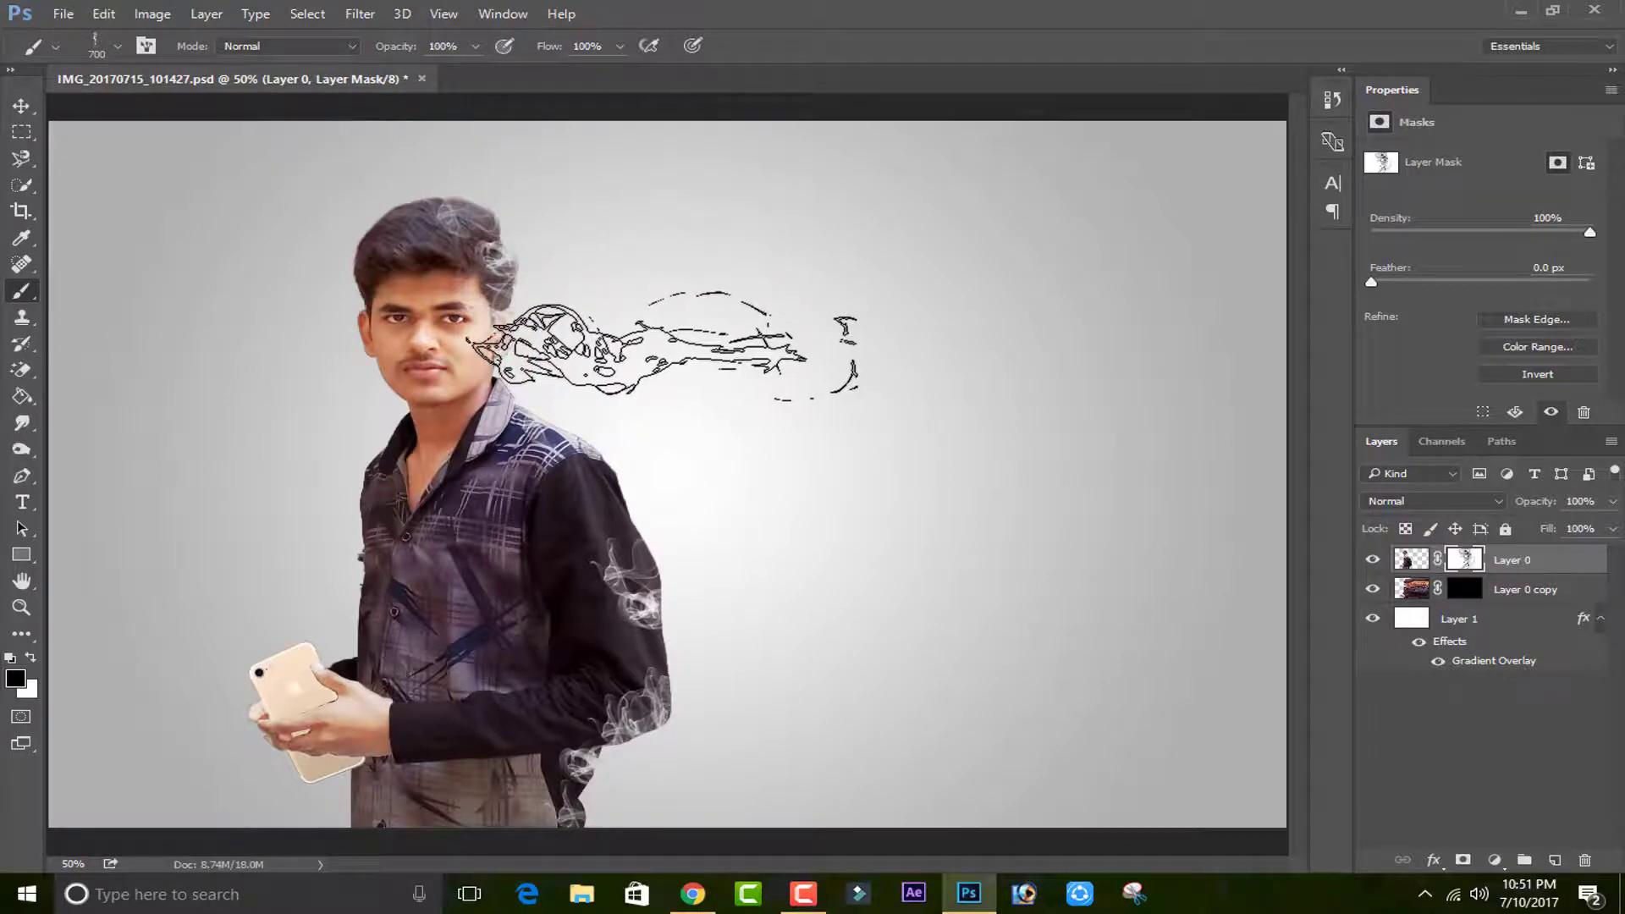
pyautogui.click(752, 507)
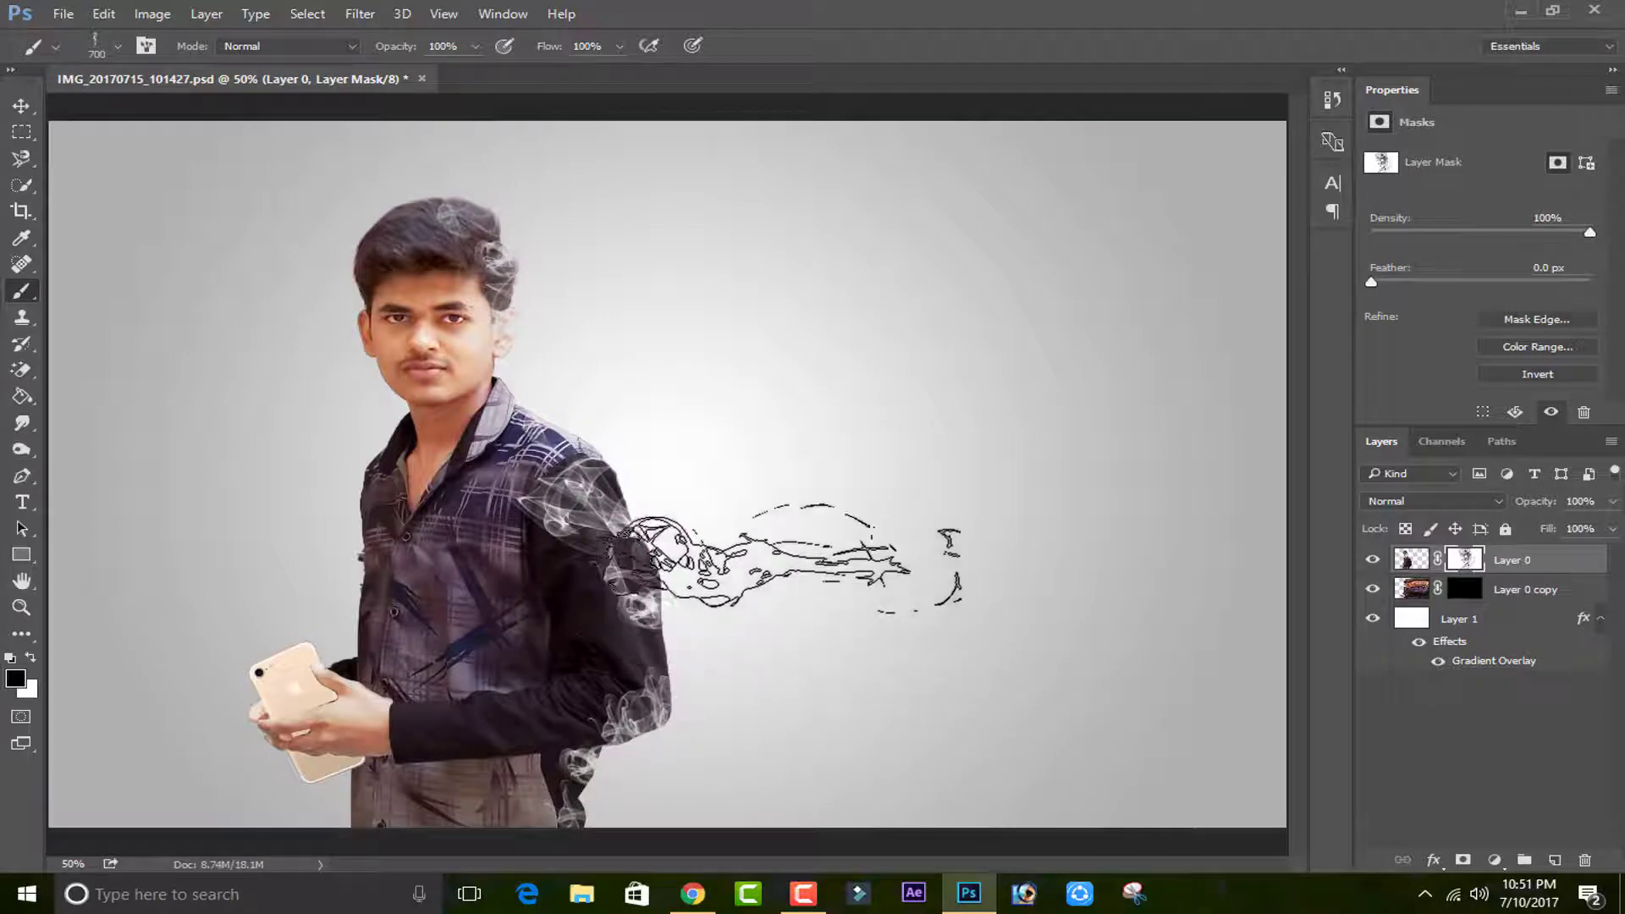
pyautogui.click(118, 46)
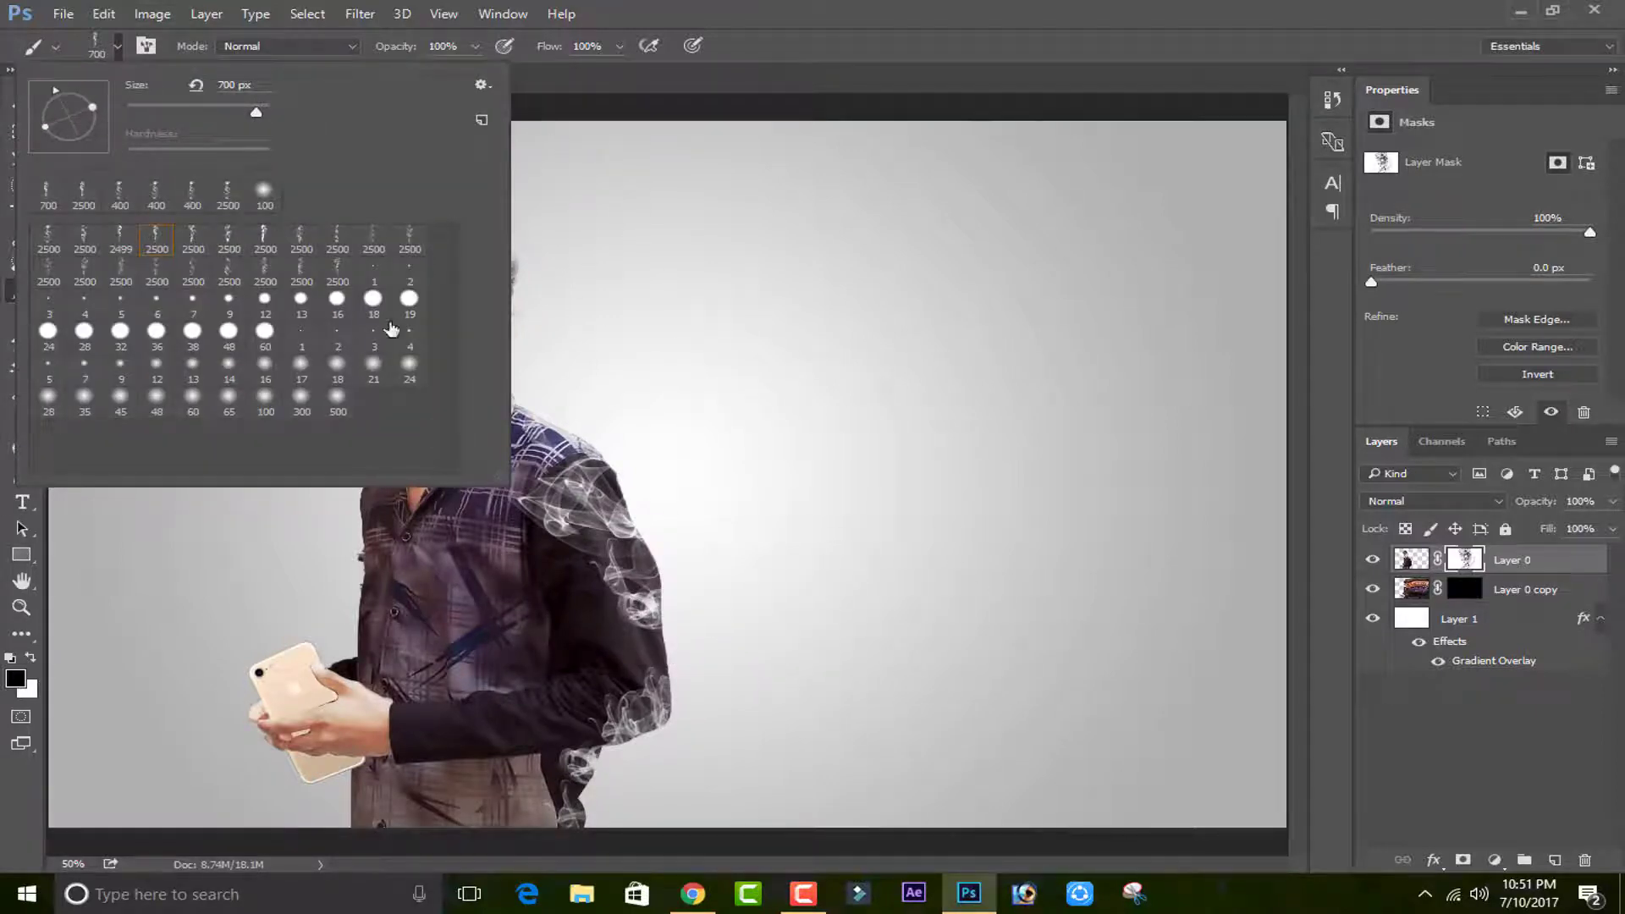
pyautogui.click(762, 614)
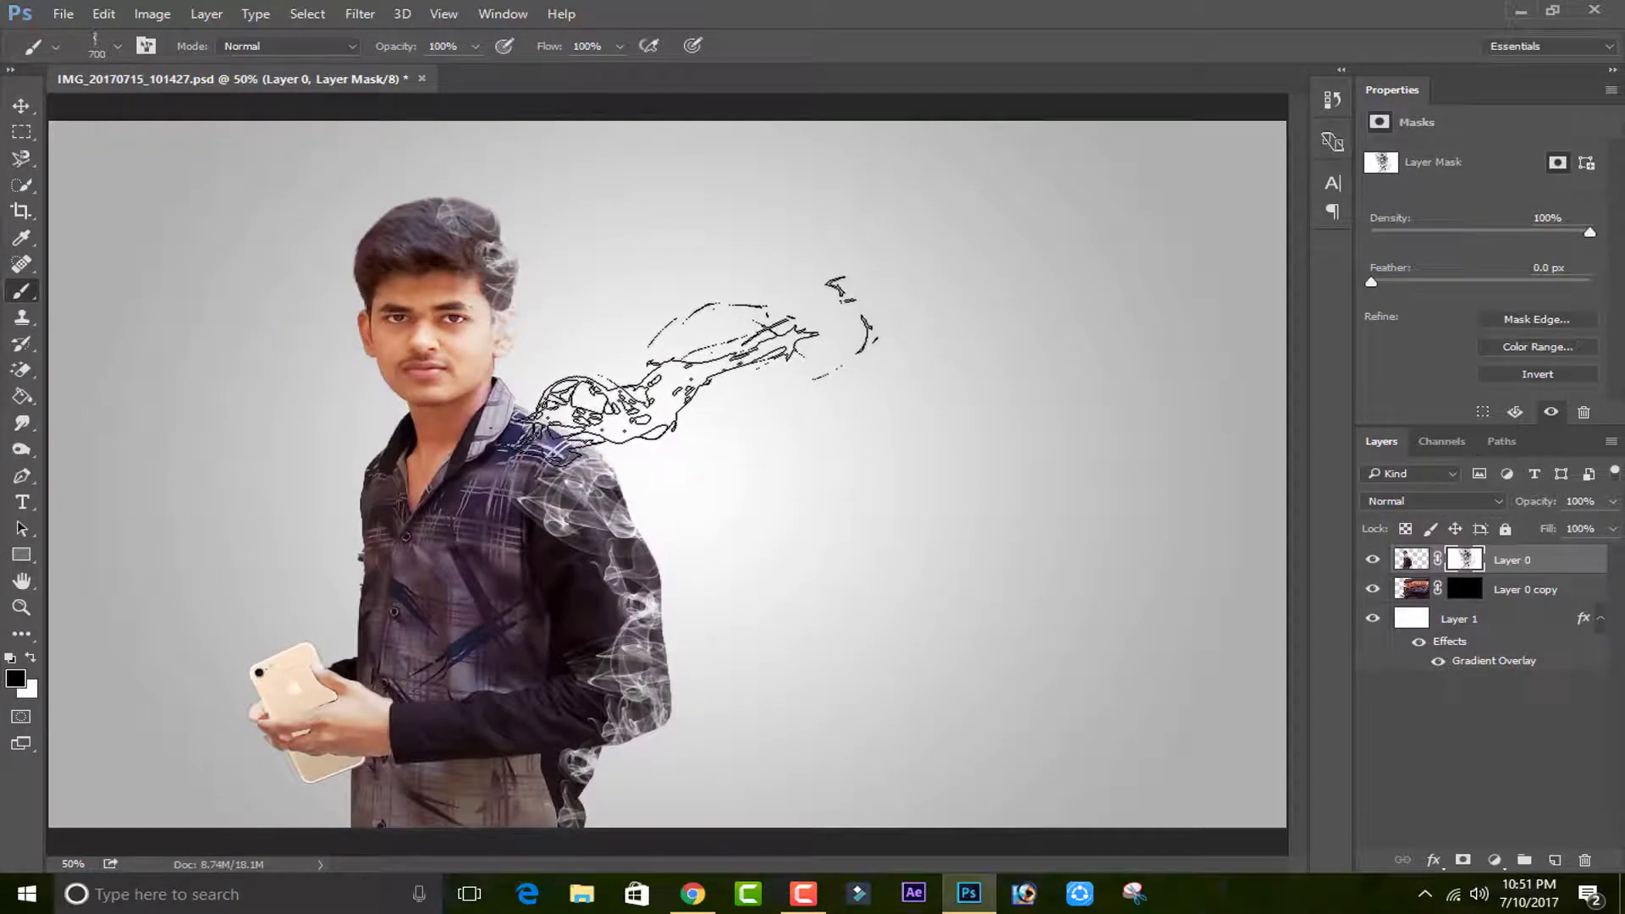
# Choose the fifth smoke tip, angle it nearly horizontal at 700 px, and stamp Layer 0's mask along the shoulder, sleeve edge and waist.
pyautogui.click(119, 48)
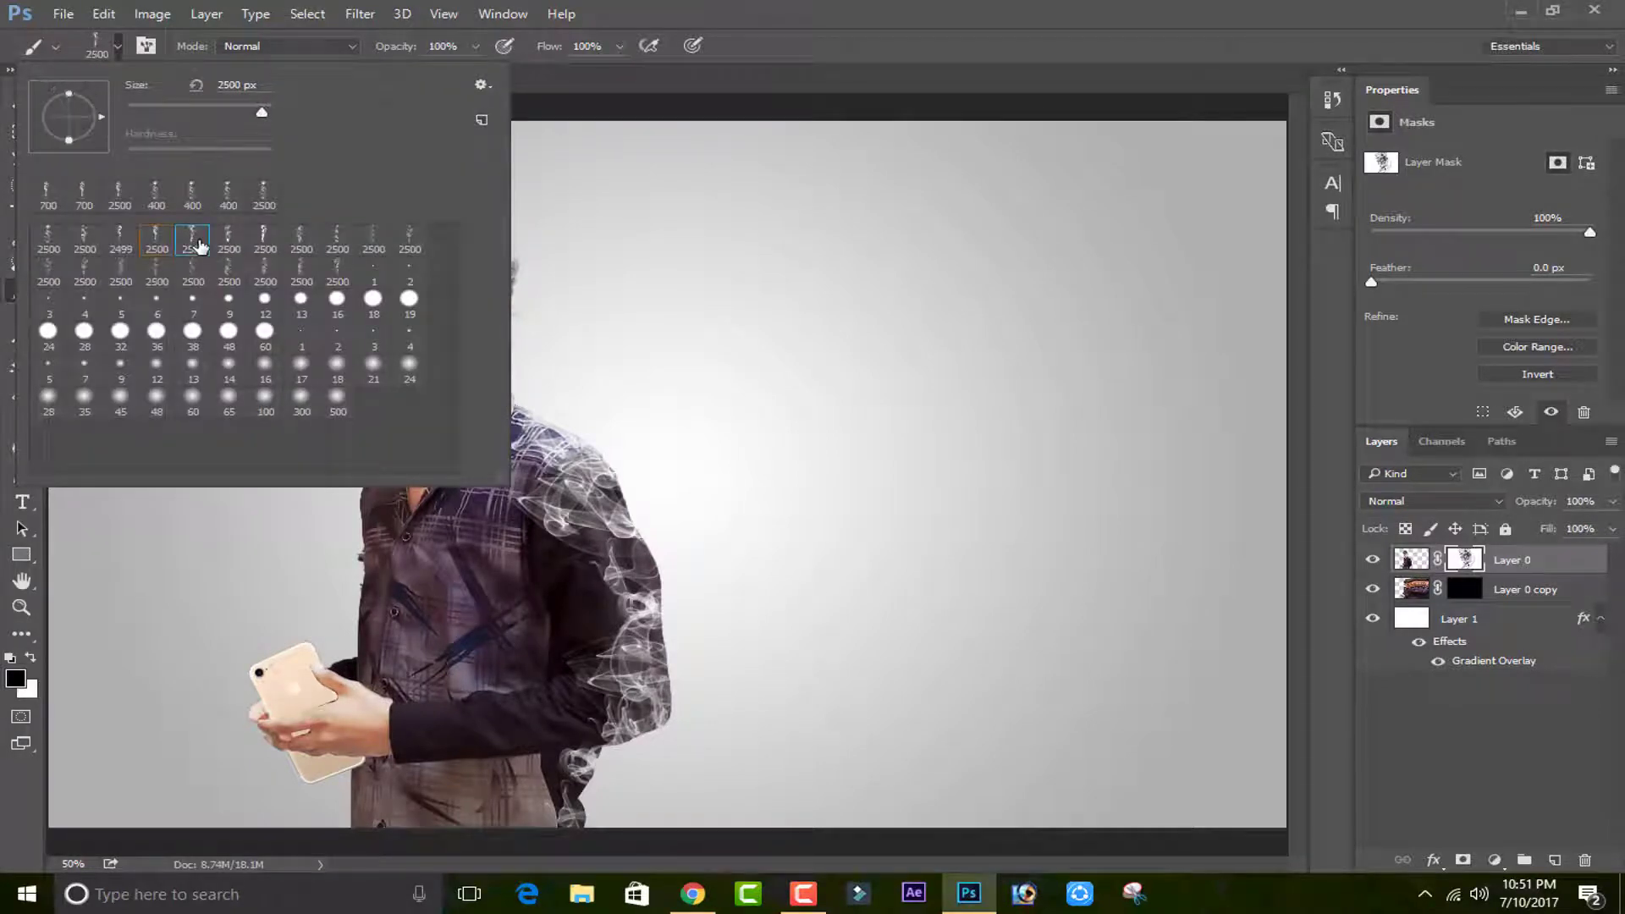
pyautogui.click(198, 245)
pyautogui.click(1083, 423)
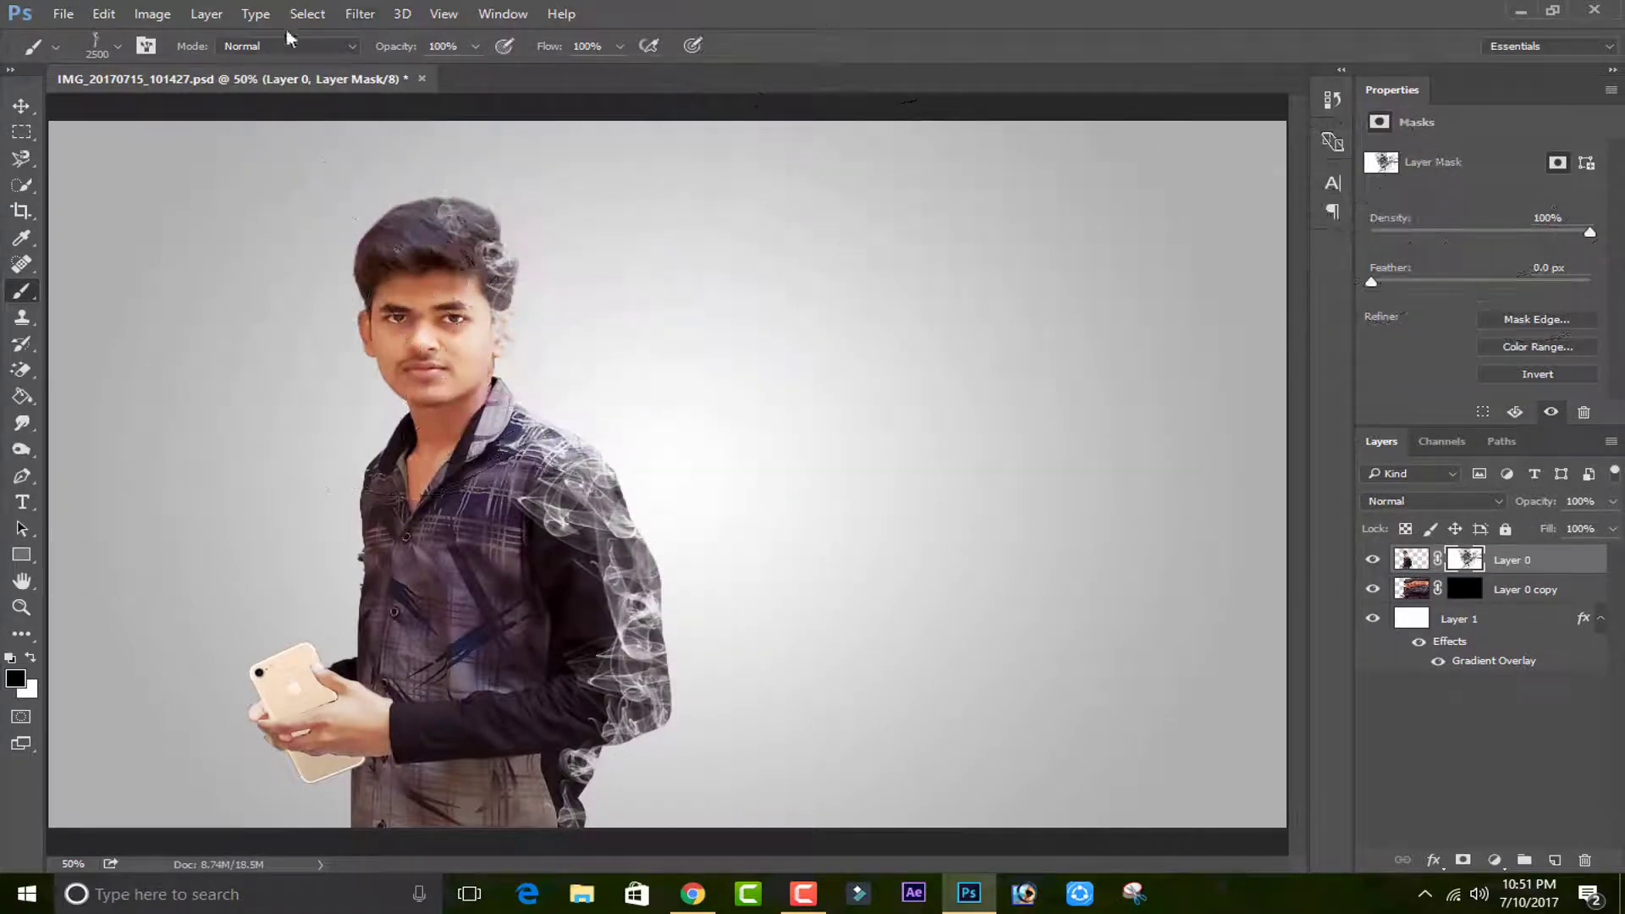
pyautogui.click(118, 49)
pyautogui.moveTo(196, 115); pyautogui.dragTo(191, 110)
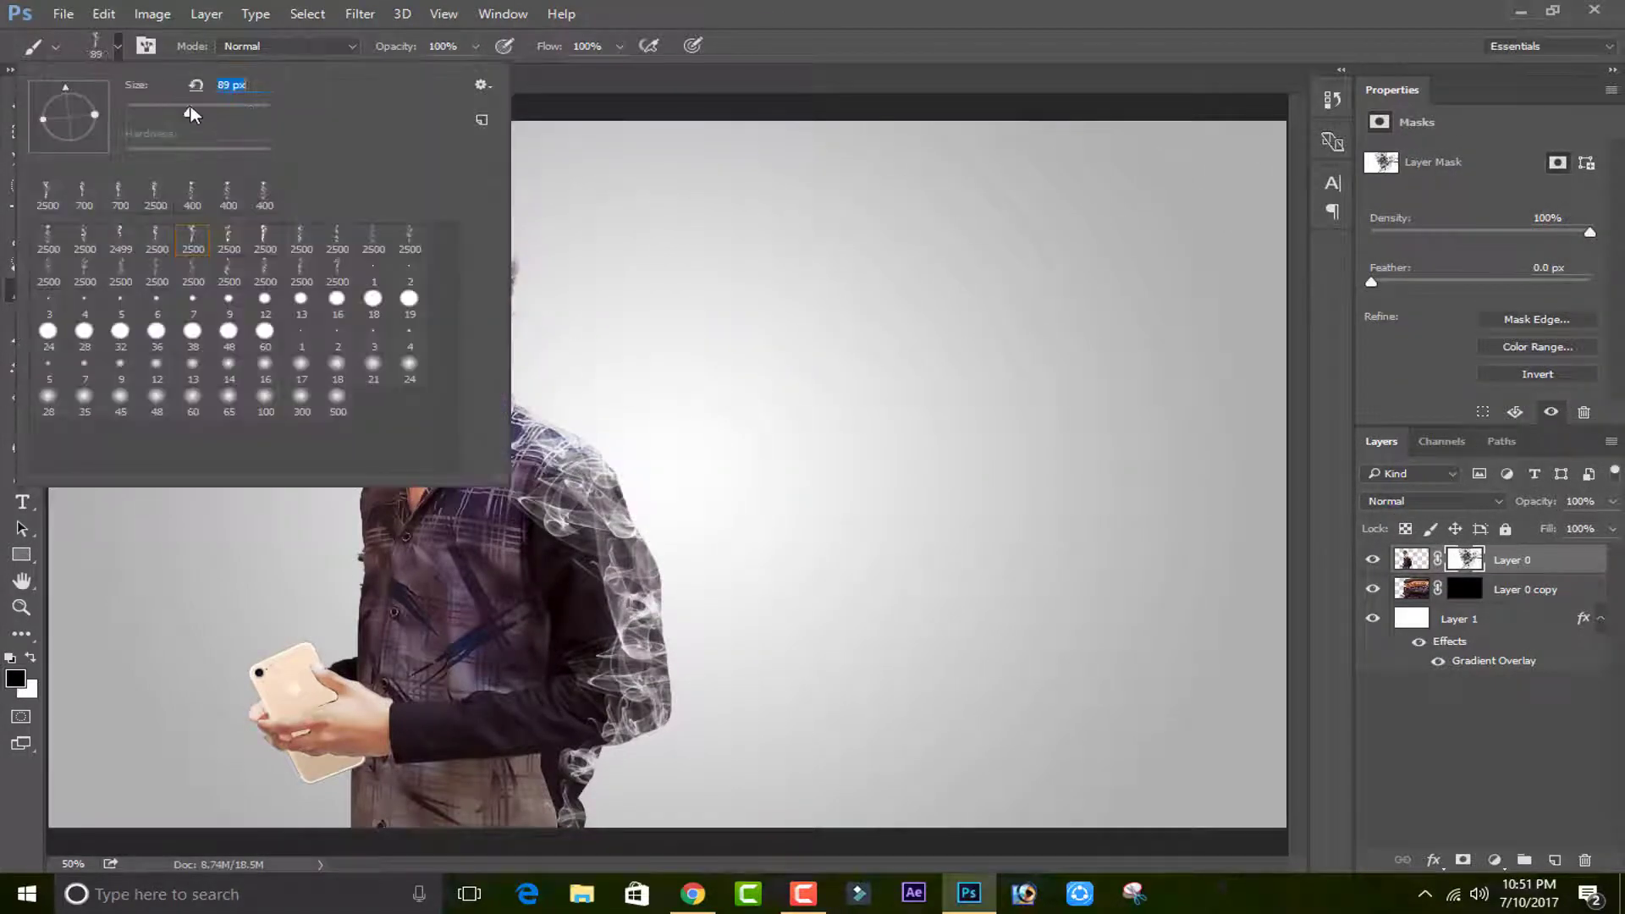
pyautogui.click(626, 255)
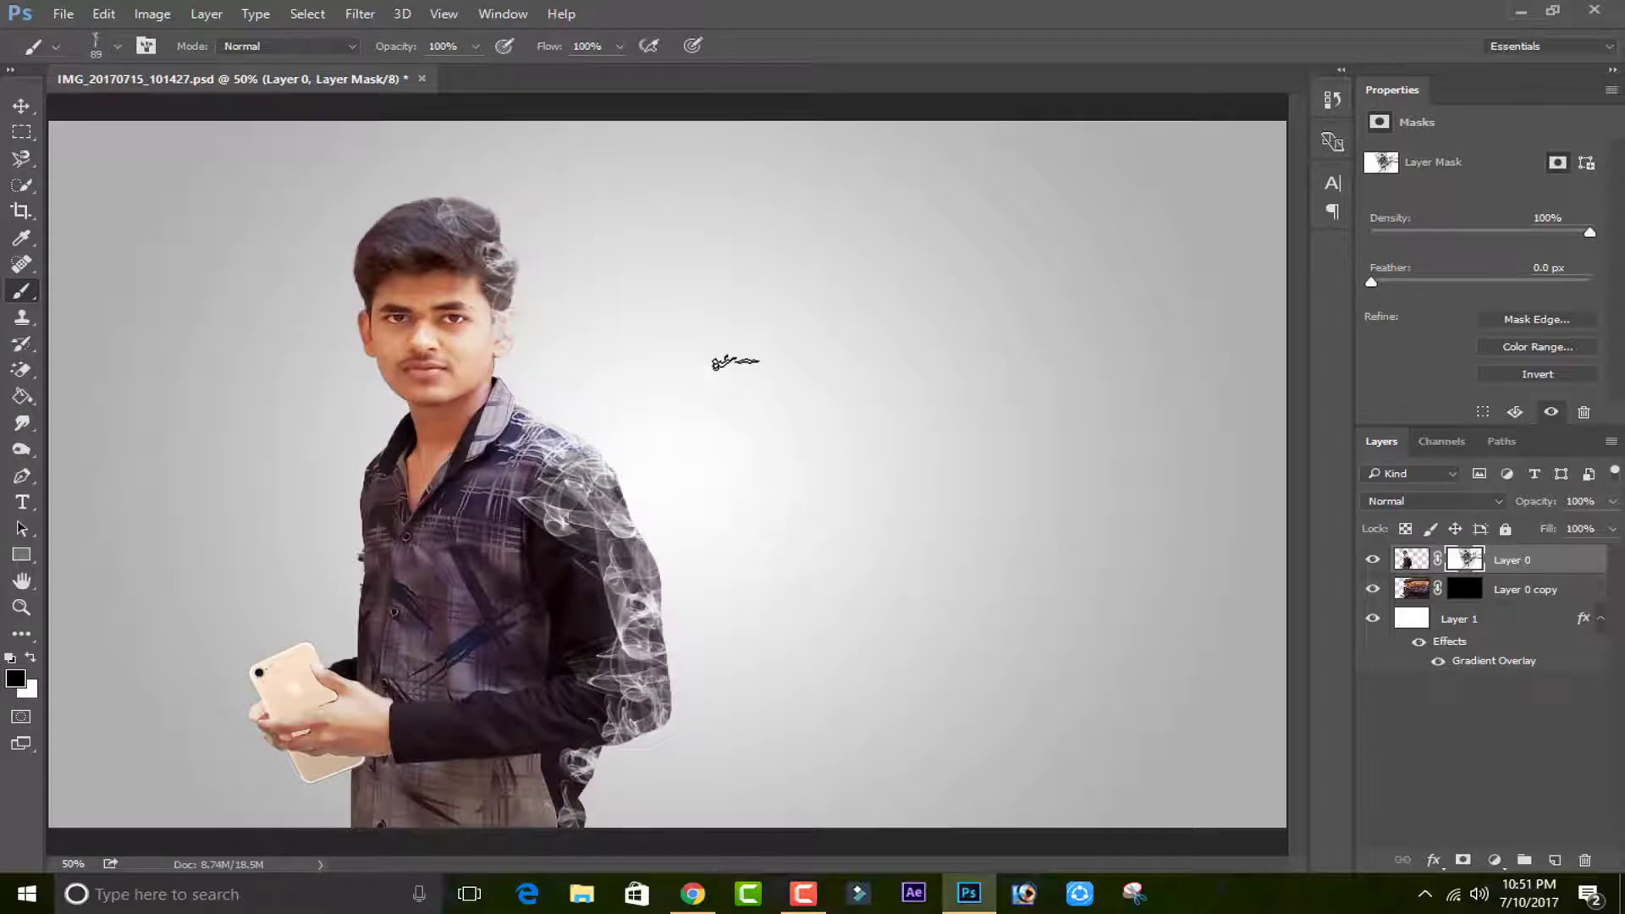
pyautogui.press(']')
pyautogui.press(']')
pyautogui.press(']')
pyautogui.press(']')
pyautogui.press(']')
pyautogui.press(']')
pyautogui.press(']')
pyautogui.press(']')
pyautogui.press(']')
pyautogui.press(']')
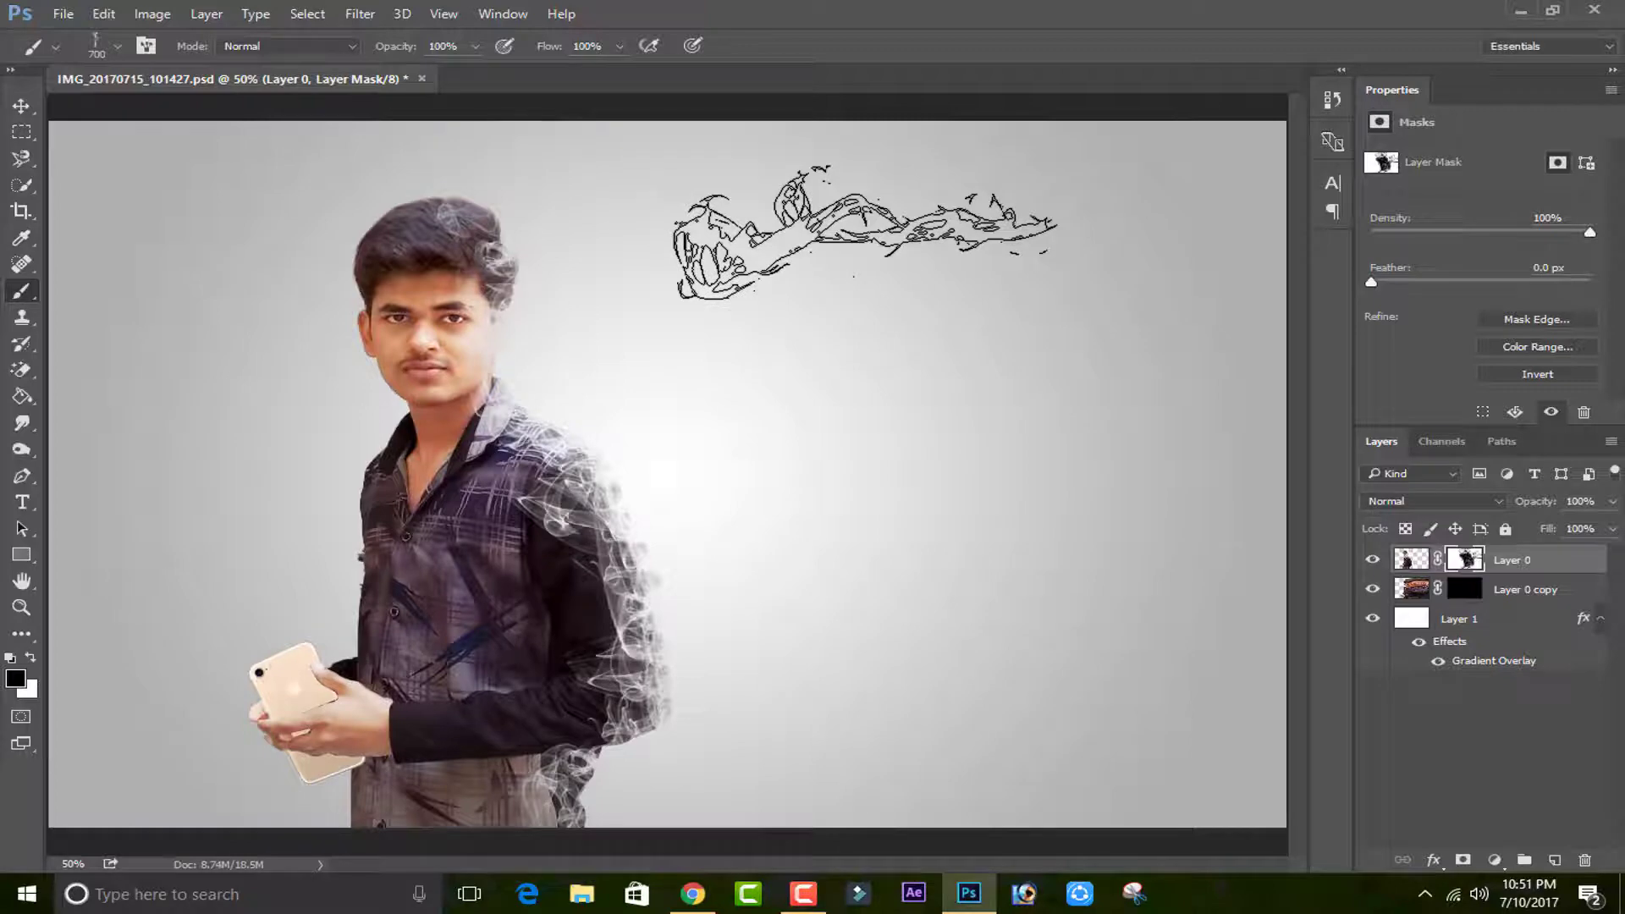
# Target Layer 0 copy's mask and stamp a white 700 px smoke plume streaming to the right from the waist.
pyautogui.hotkey('ctrl', '+')
pyautogui.hotkey('ctrl', '+')
pyautogui.hotkey('ctrl', '+')
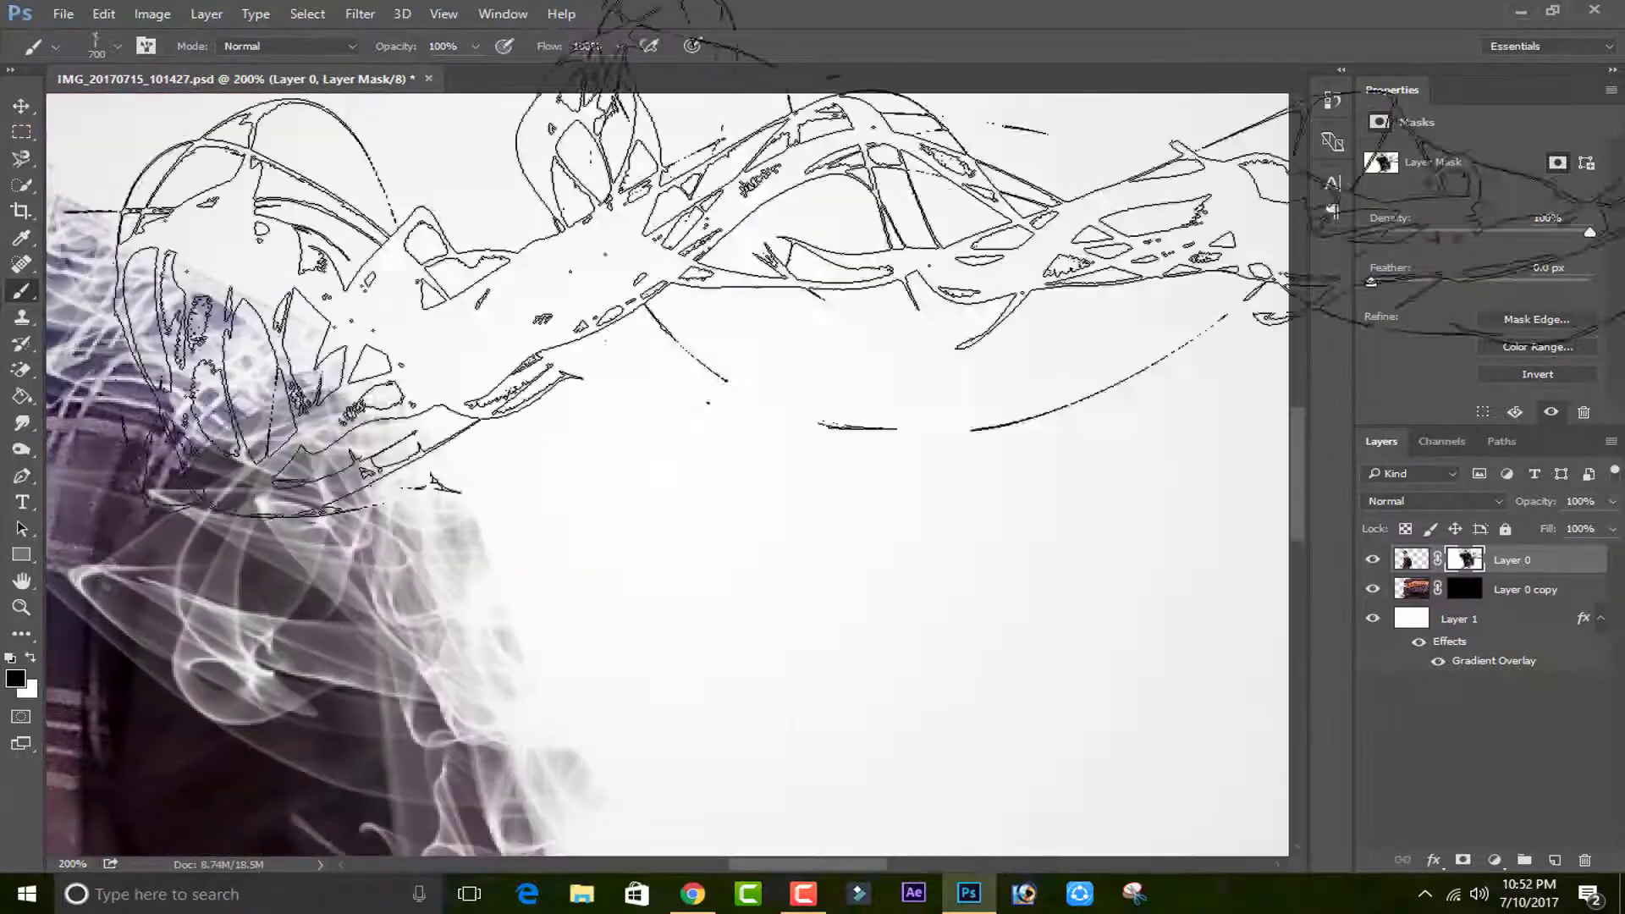
pyautogui.hotkey('ctrl', '-')
pyautogui.hotkey('ctrl', '-')
pyautogui.hotkey('ctrl', '-')
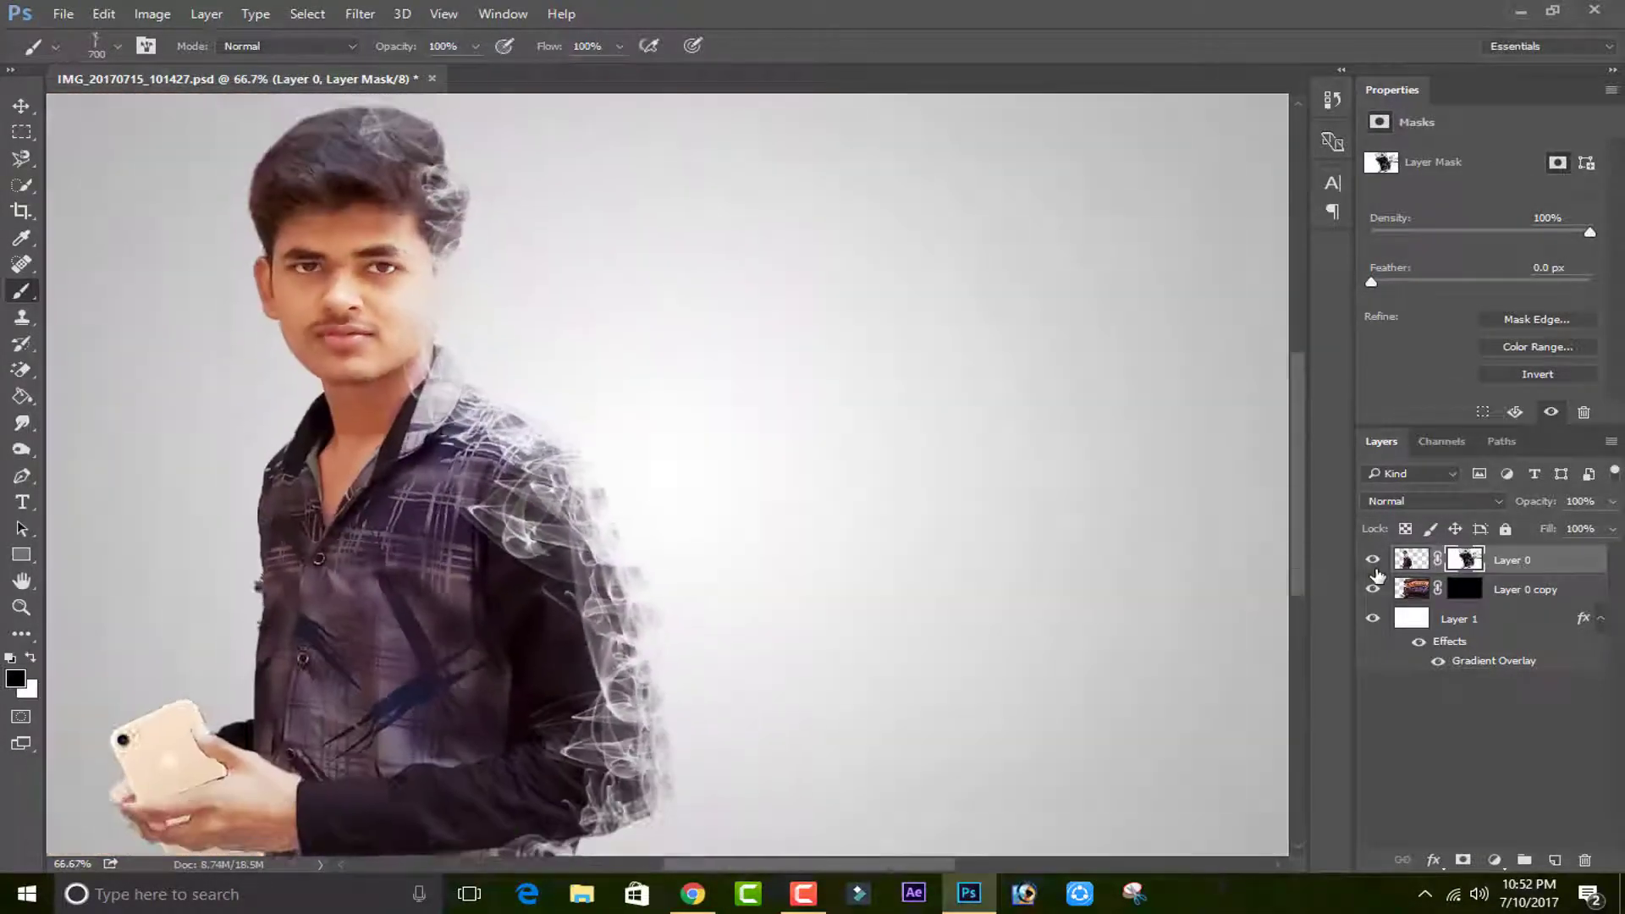
pyautogui.click(1471, 592)
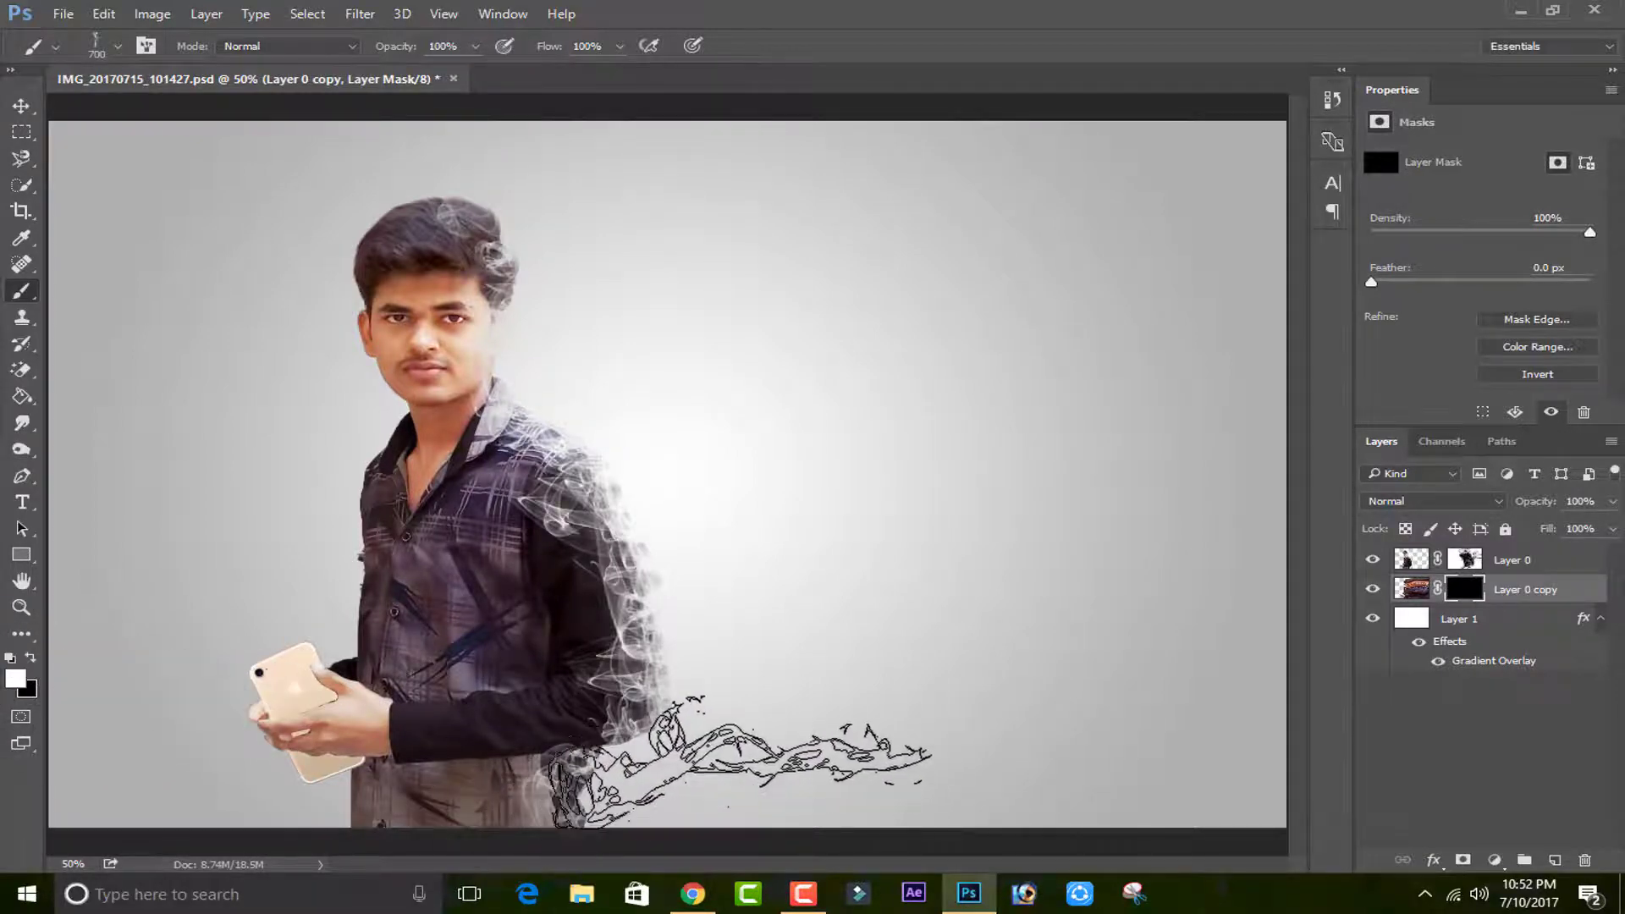
pyautogui.click(728, 756)
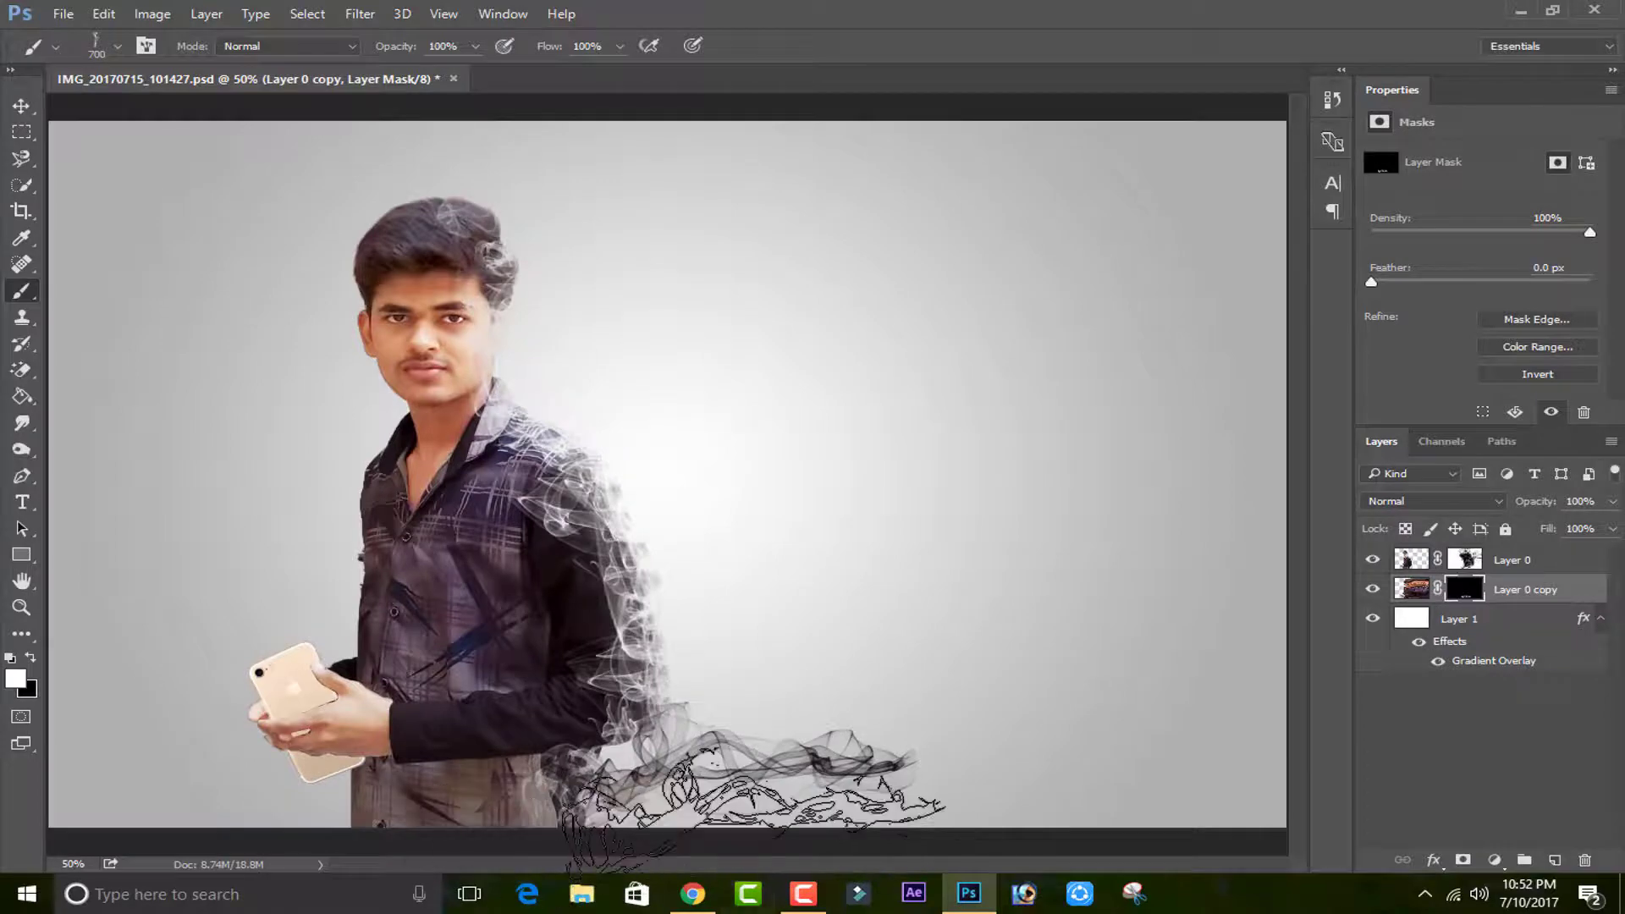
# Try stamping white smoke from the shoulder and the hair on Layer 0 copy's mask, and revert the history to the waist stamp.
pyautogui.click(741, 433)
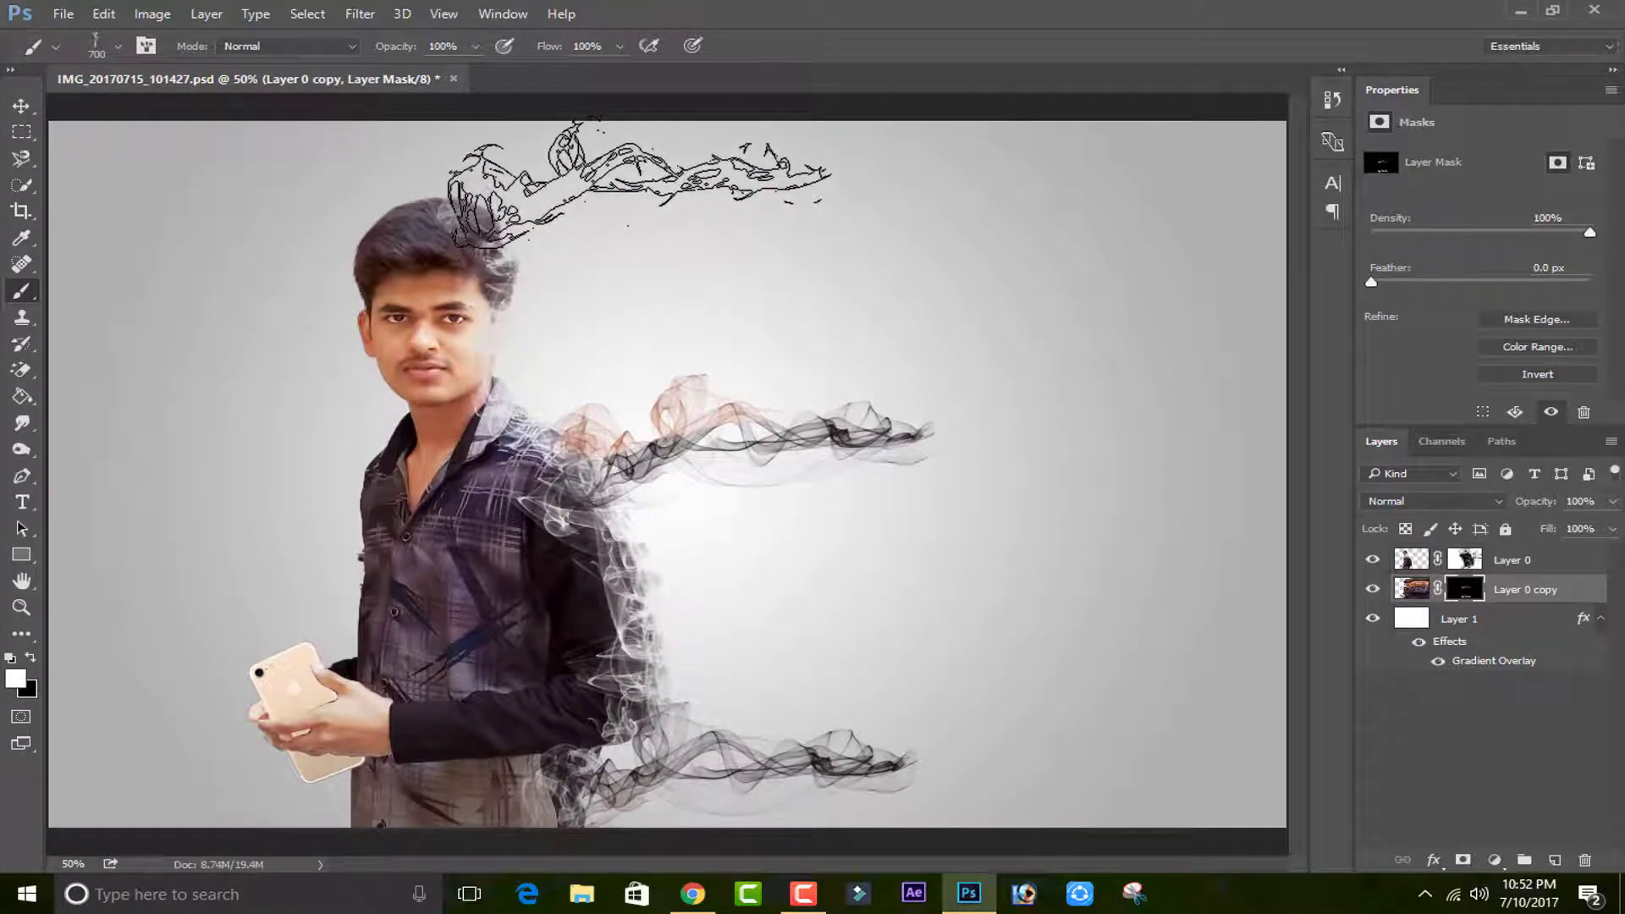
pyautogui.click(643, 190)
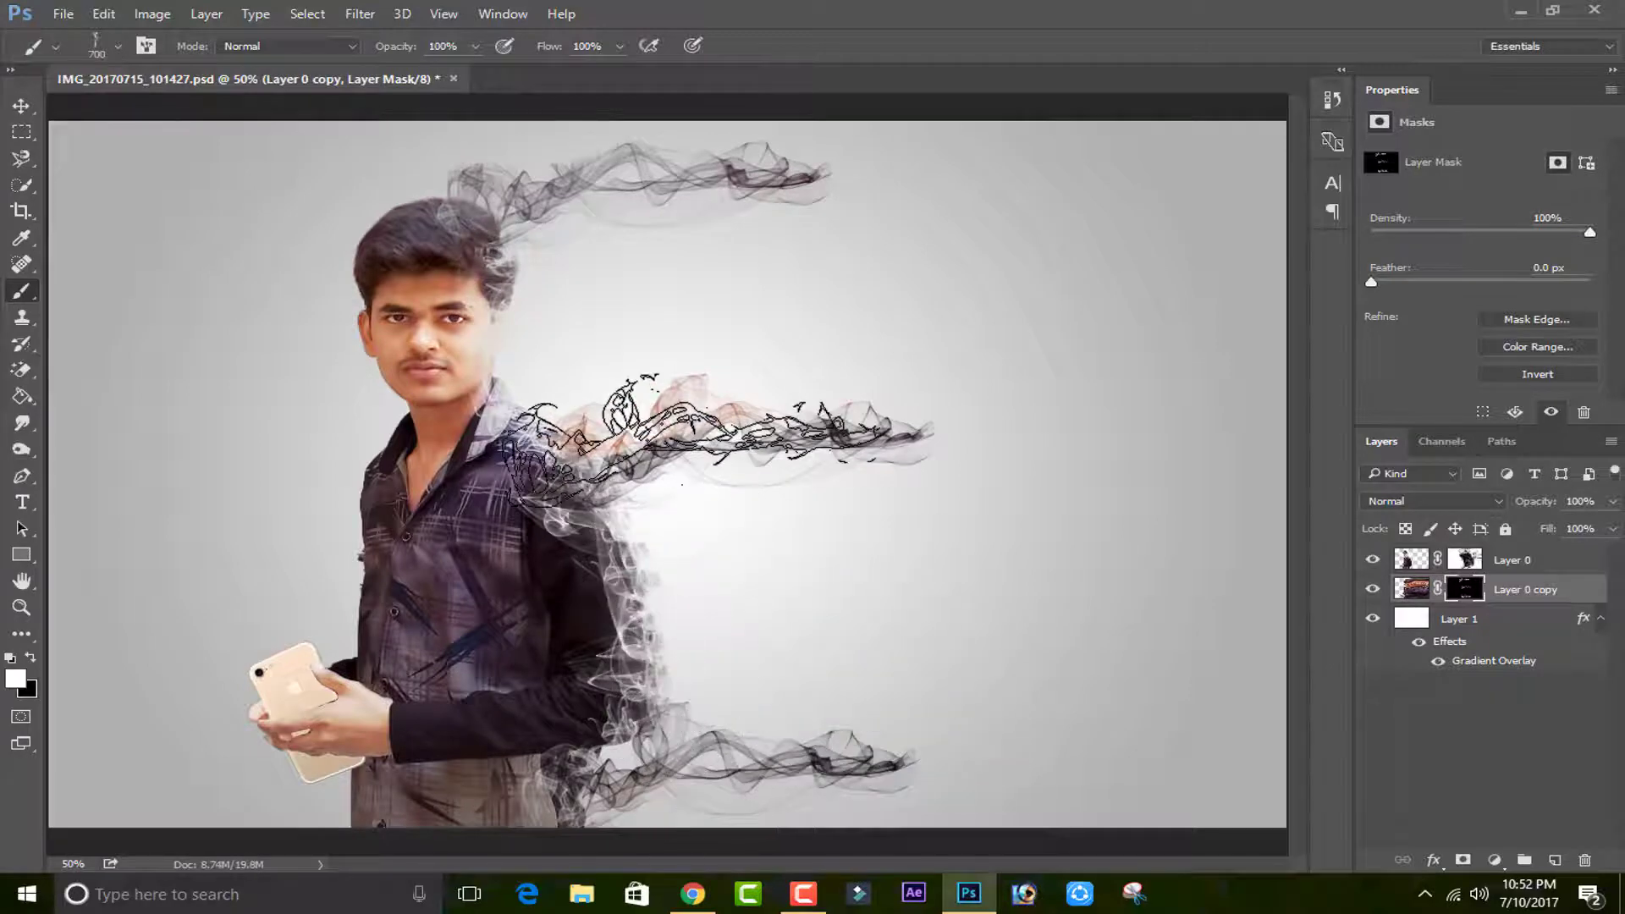
pyautogui.hotkey('ctrl', 'z')
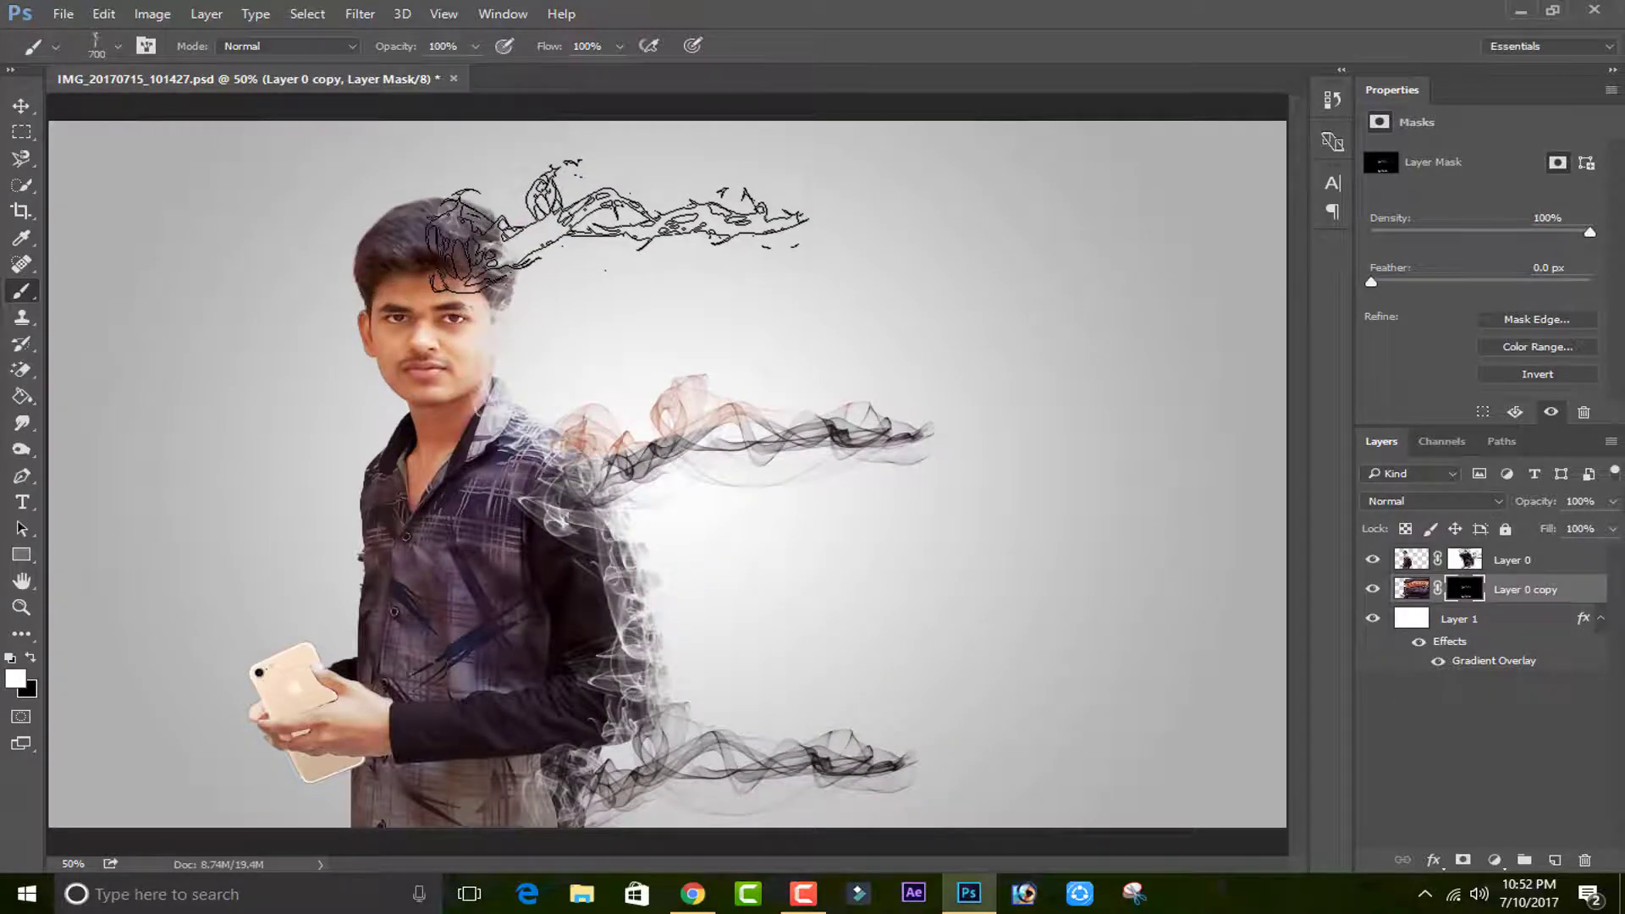
pyautogui.click(610, 237)
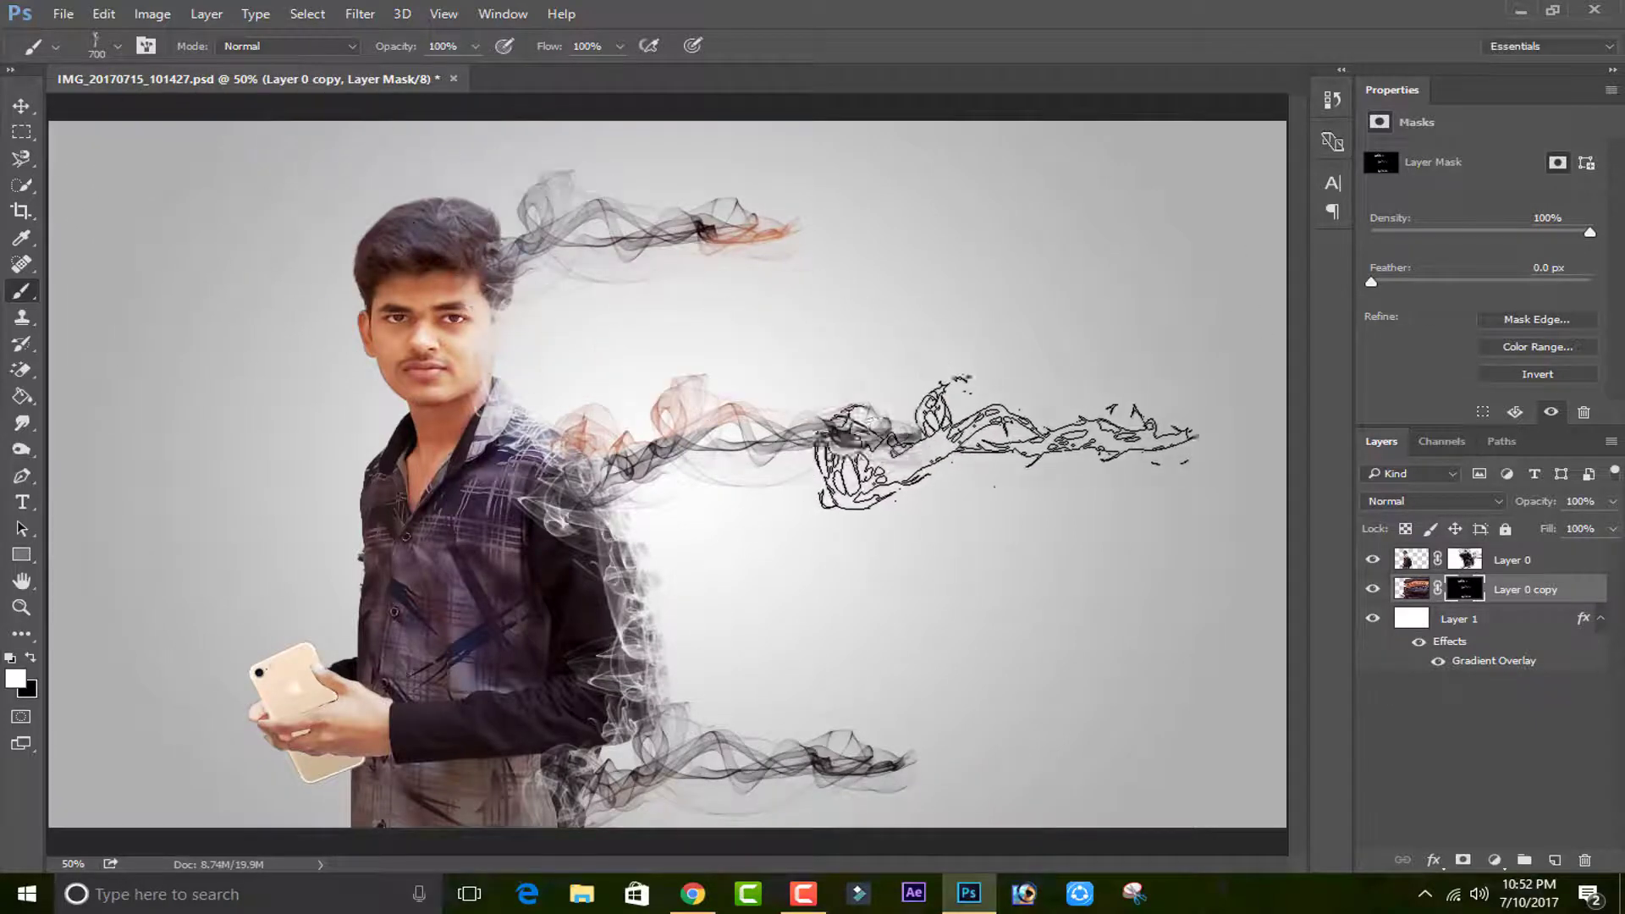
pyautogui.click(1333, 99)
pyautogui.click(1168, 131)
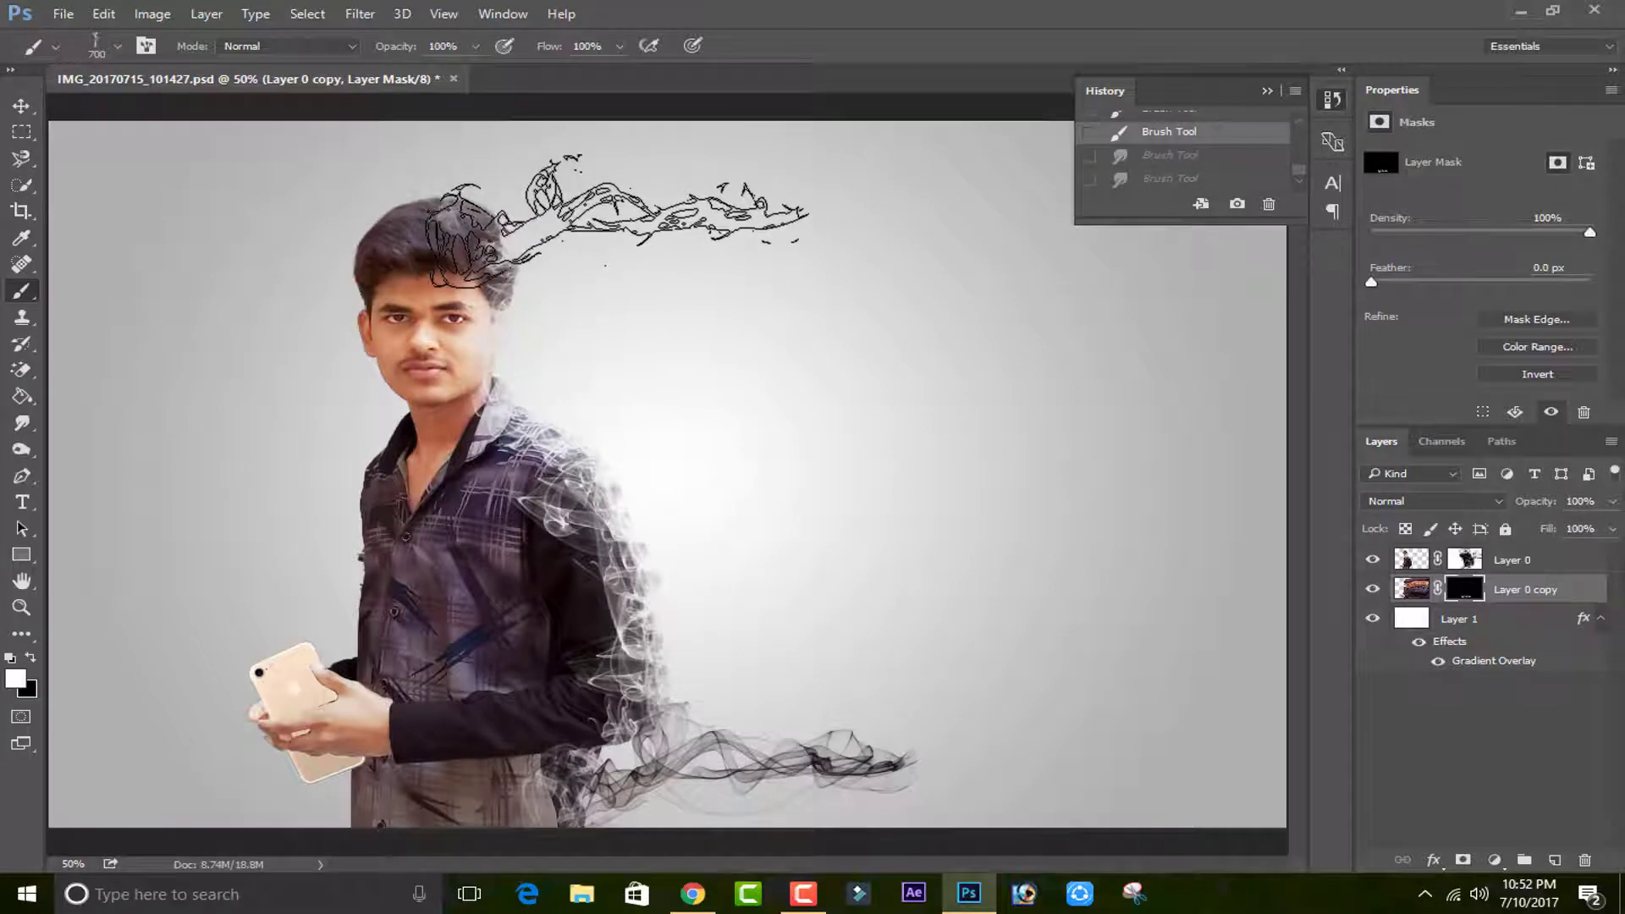
# Stamp a white 700 px smoke plume streaming to the right from the hair on Layer 0 copy's mask.
pyautogui.click(714, 213)
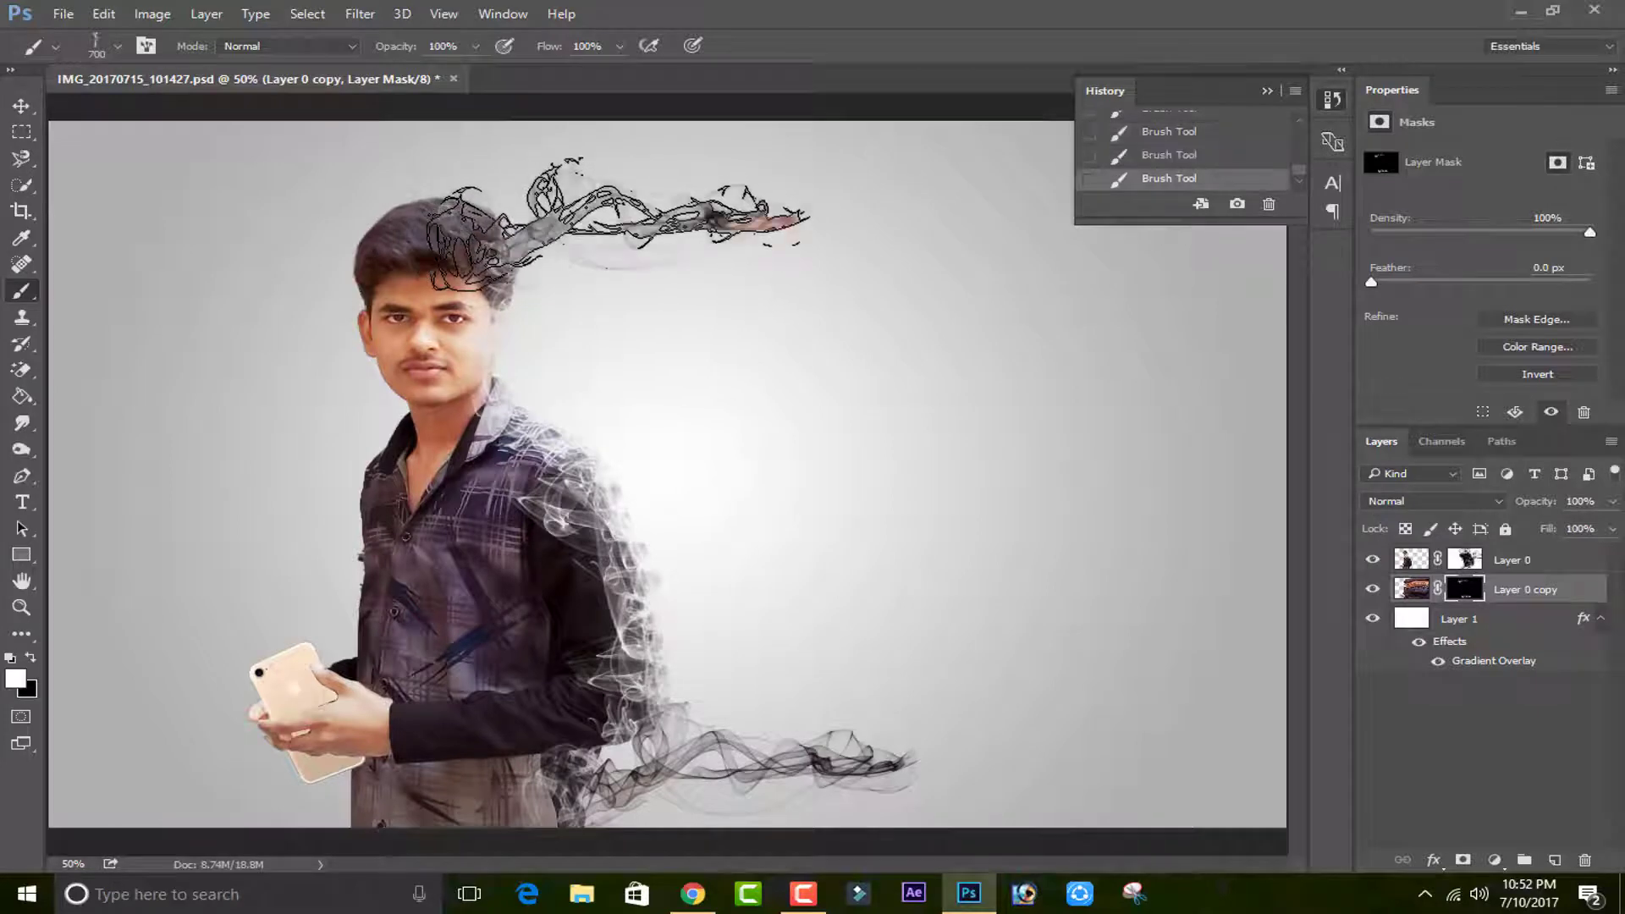
pyautogui.click(1267, 93)
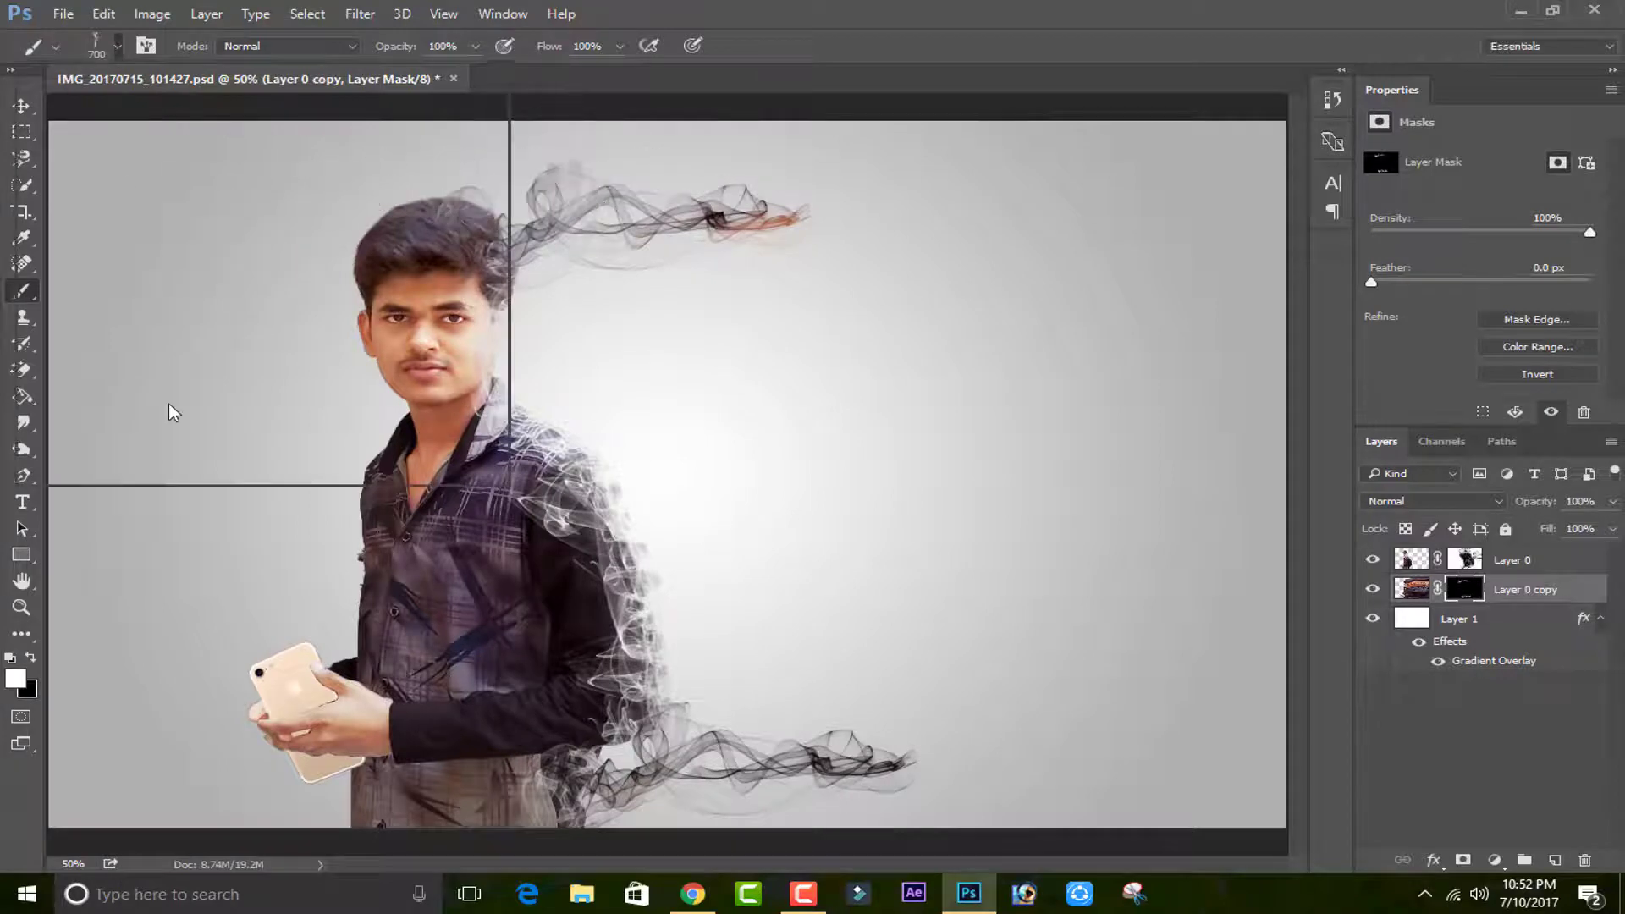
# Switch to the first 2500 px smoke tip, undo its full-size test stamp, and reduce the tip to 800 px.
pyautogui.click(97, 45)
pyautogui.click(57, 247)
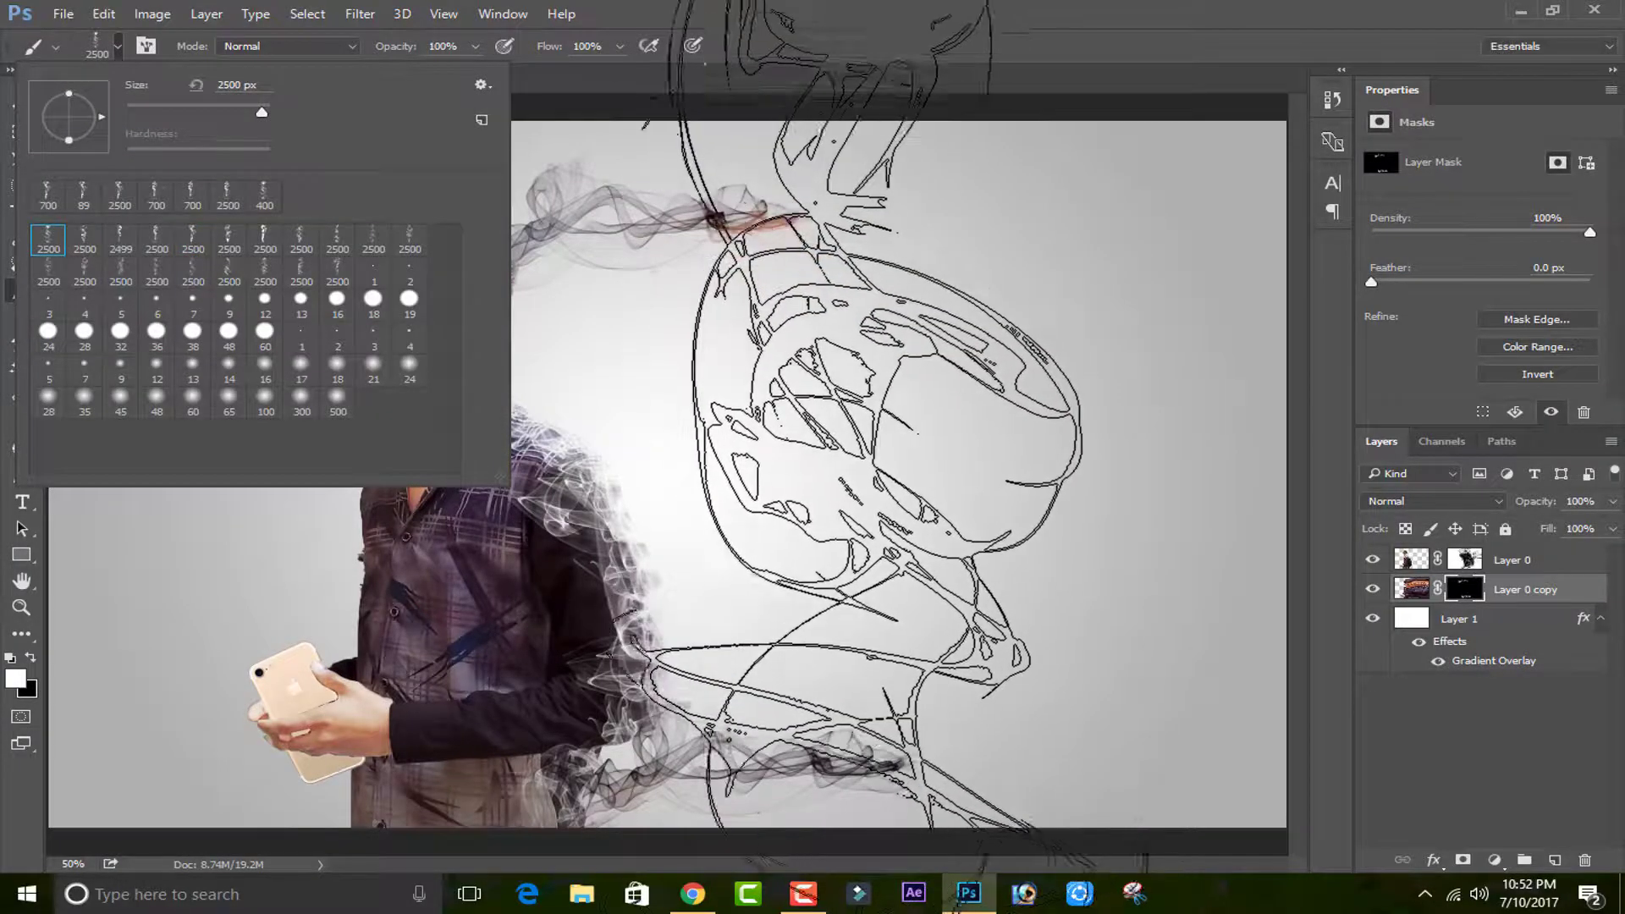
pyautogui.click(940, 440)
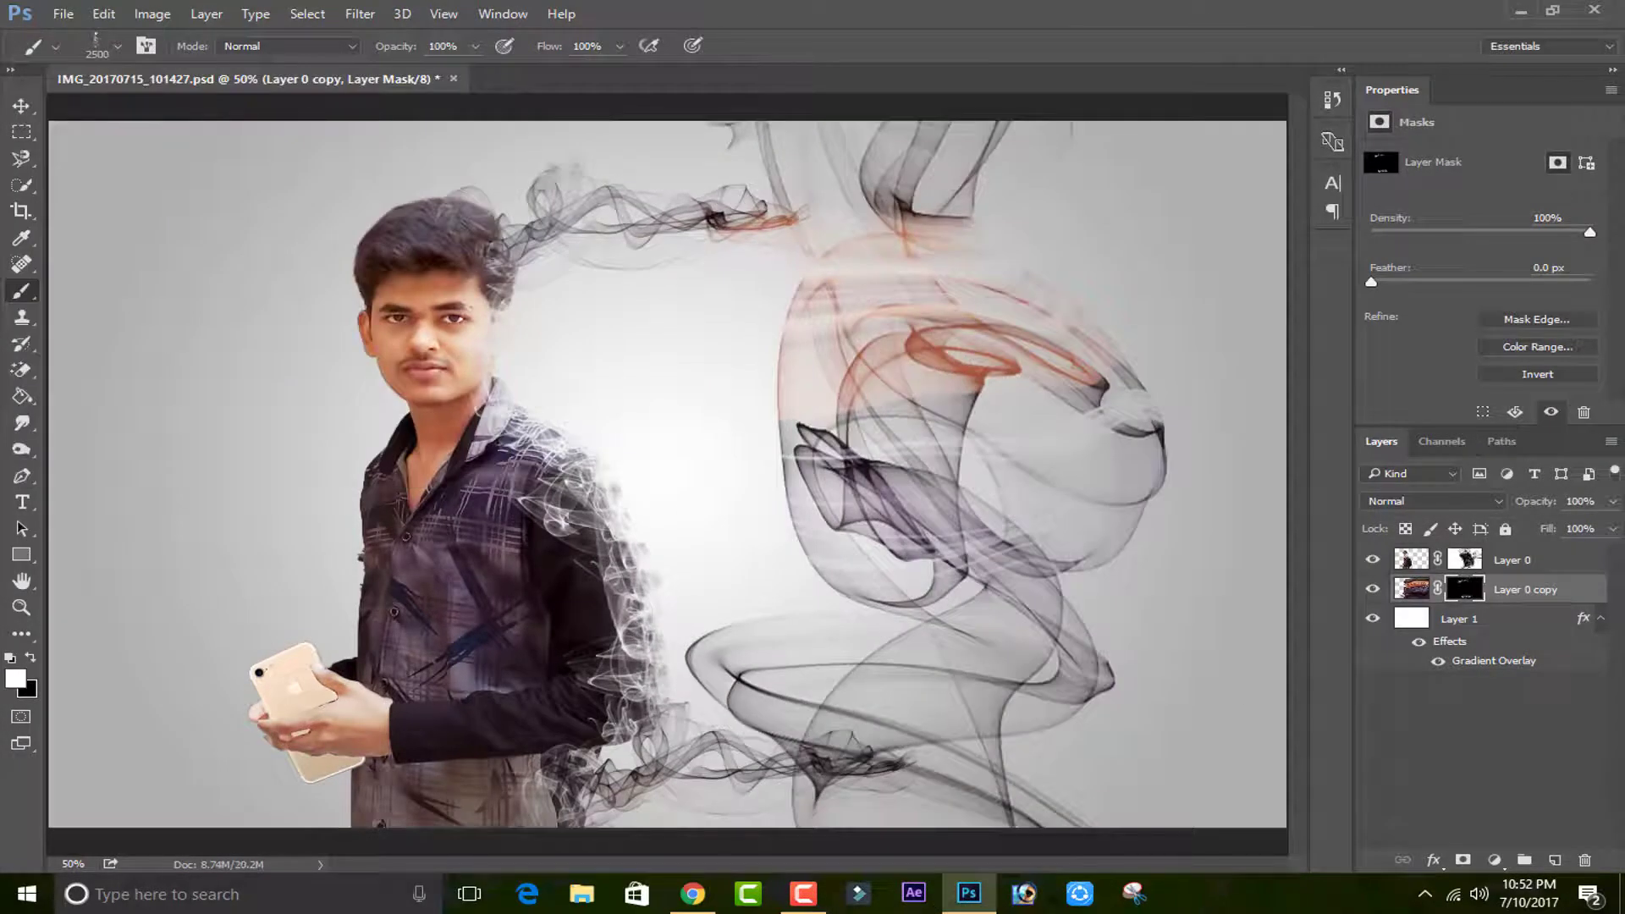
pyautogui.hotkey('ctrl', 'z')
pyautogui.press('[')
pyautogui.press('[')
pyautogui.press('[')
pyautogui.press('[')
pyautogui.press('[')
pyautogui.press('[')
pyautogui.press('[')
pyautogui.press('[')
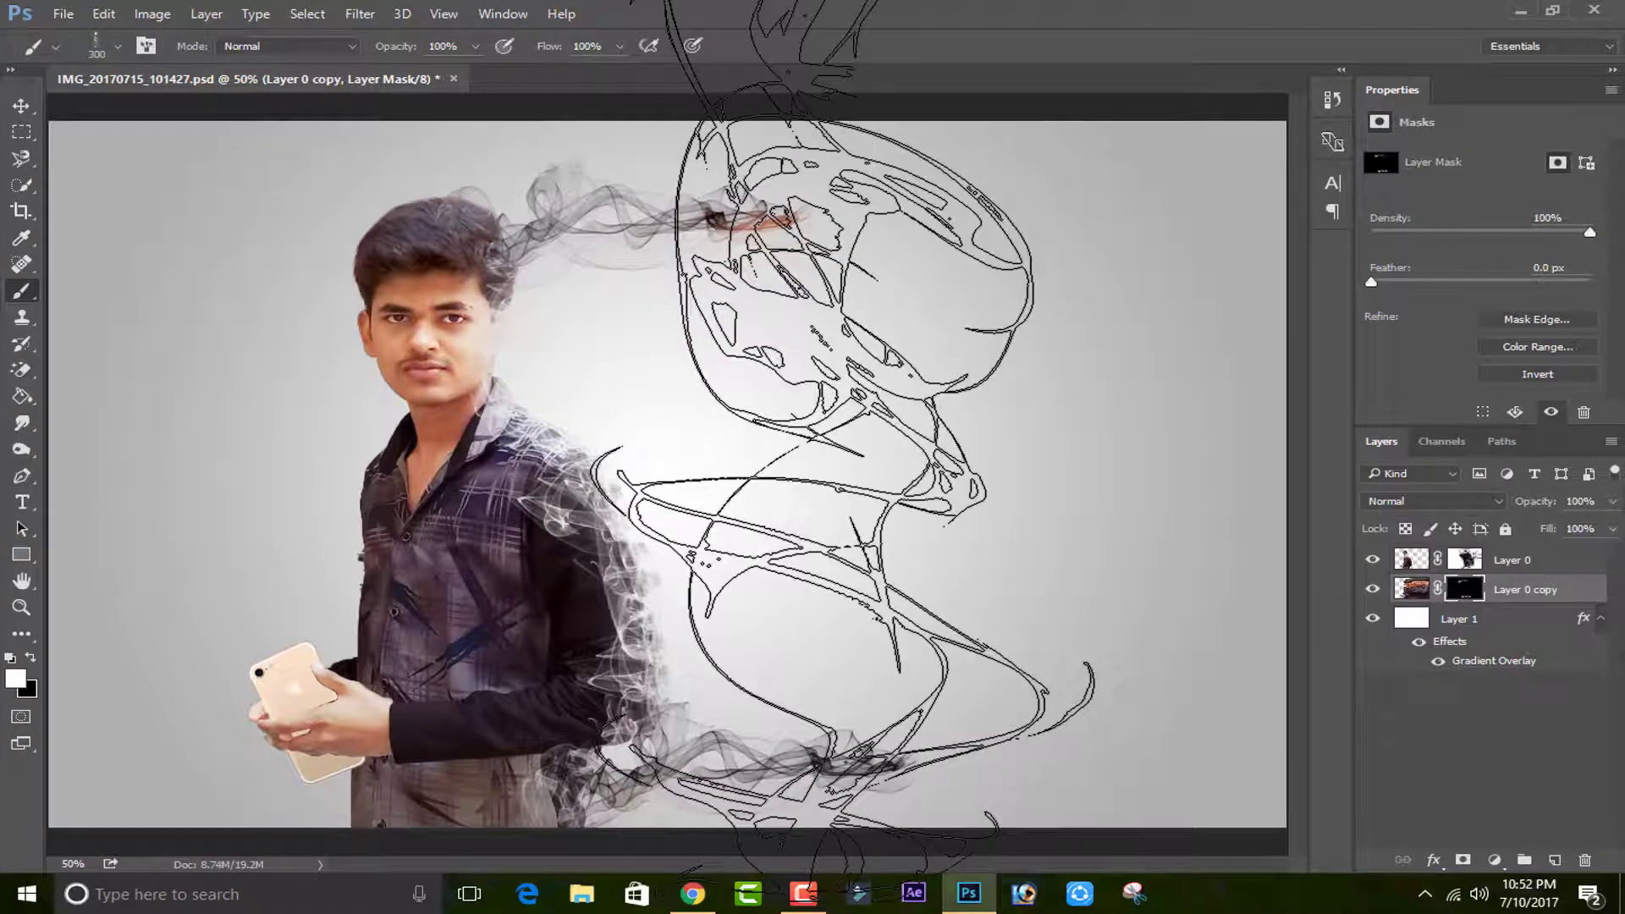
pyautogui.press('[')
pyautogui.press('[')
pyautogui.press('[')
pyautogui.press('[')
pyautogui.press('[')
pyautogui.press('[')
pyautogui.press('[')
pyautogui.press('[')
pyautogui.press('[')
pyautogui.press('[')
pyautogui.press('[')
pyautogui.press('[')
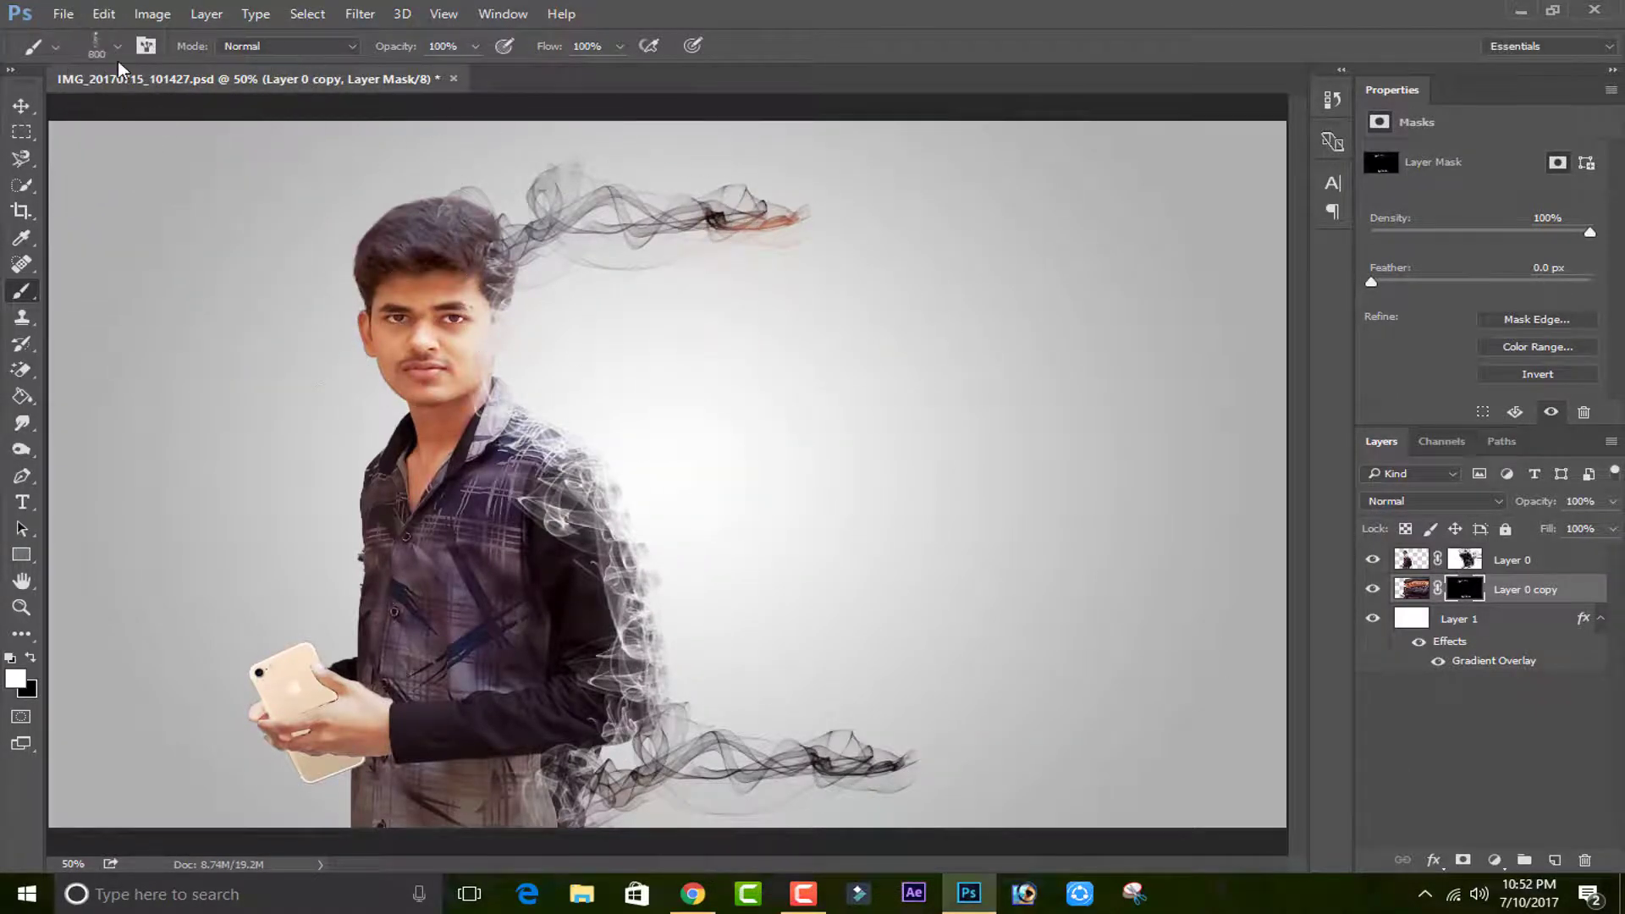
# Rotate the 800 px tip to slope upward to the right, undo a trial stamp at the shoulder, and stamp the plume from the ear.
pyautogui.click(116, 48)
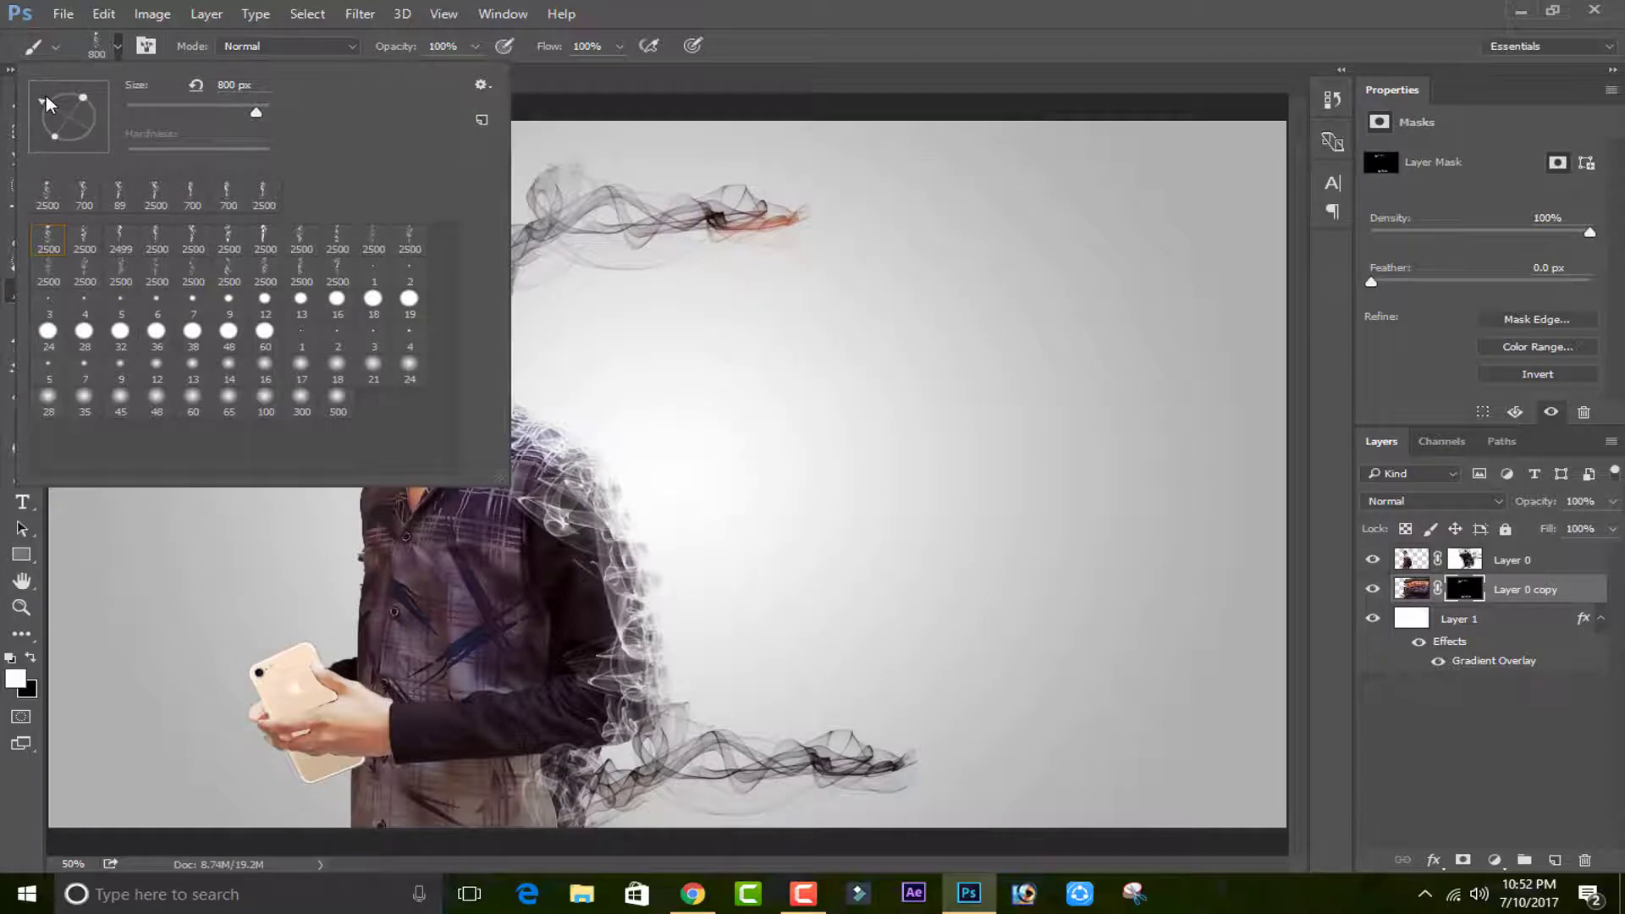
pyautogui.click(736, 322)
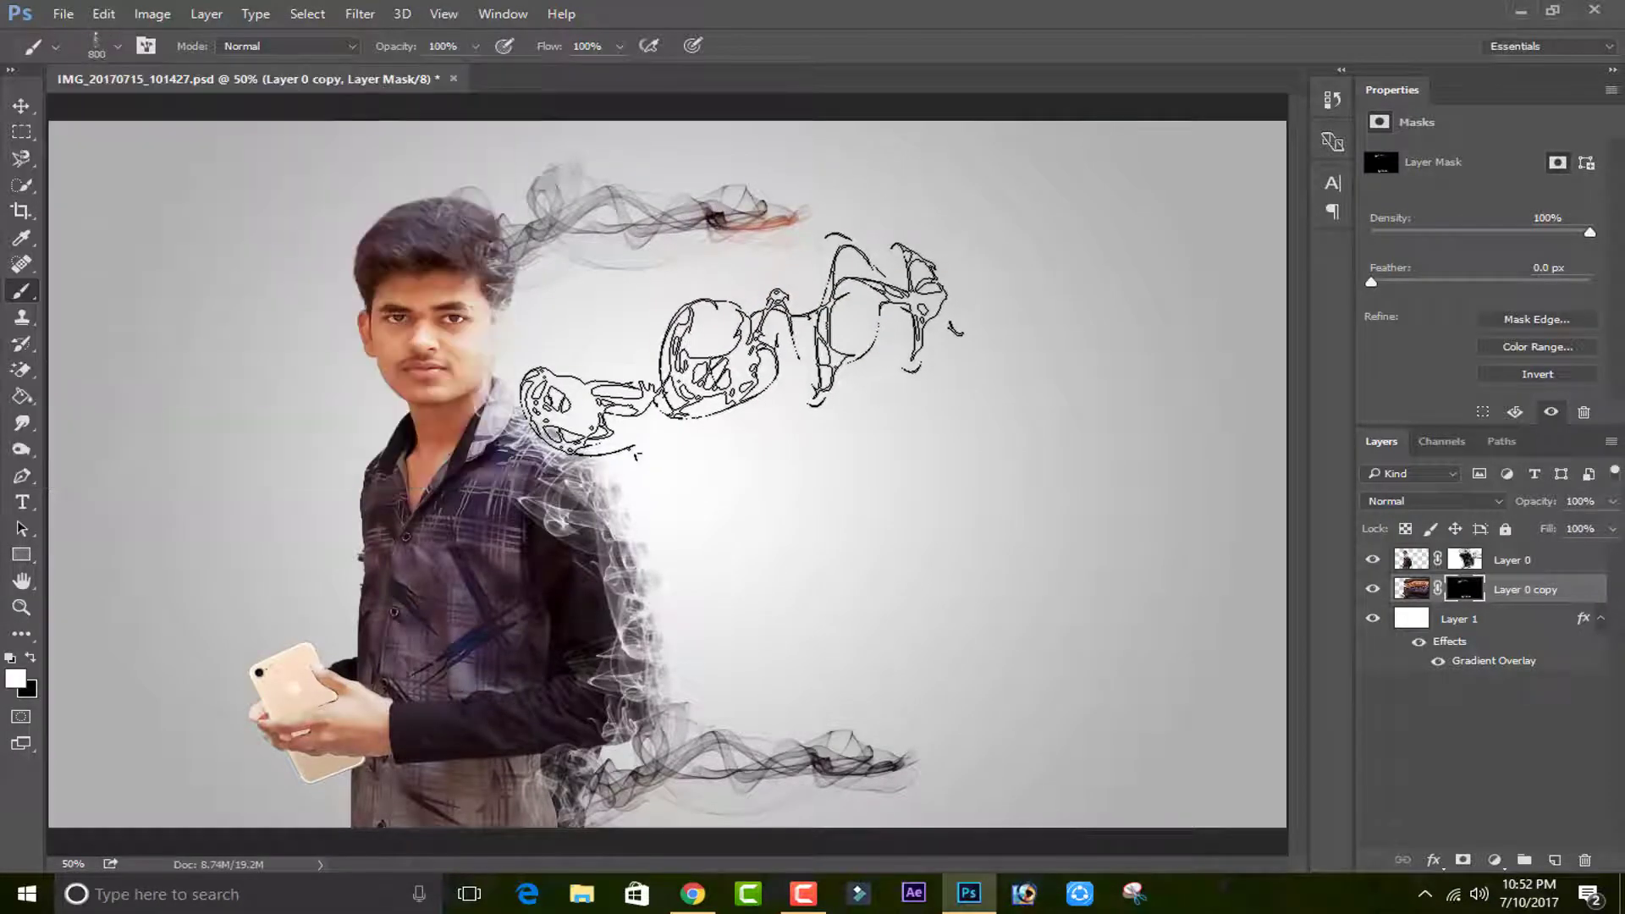
pyautogui.click(743, 330)
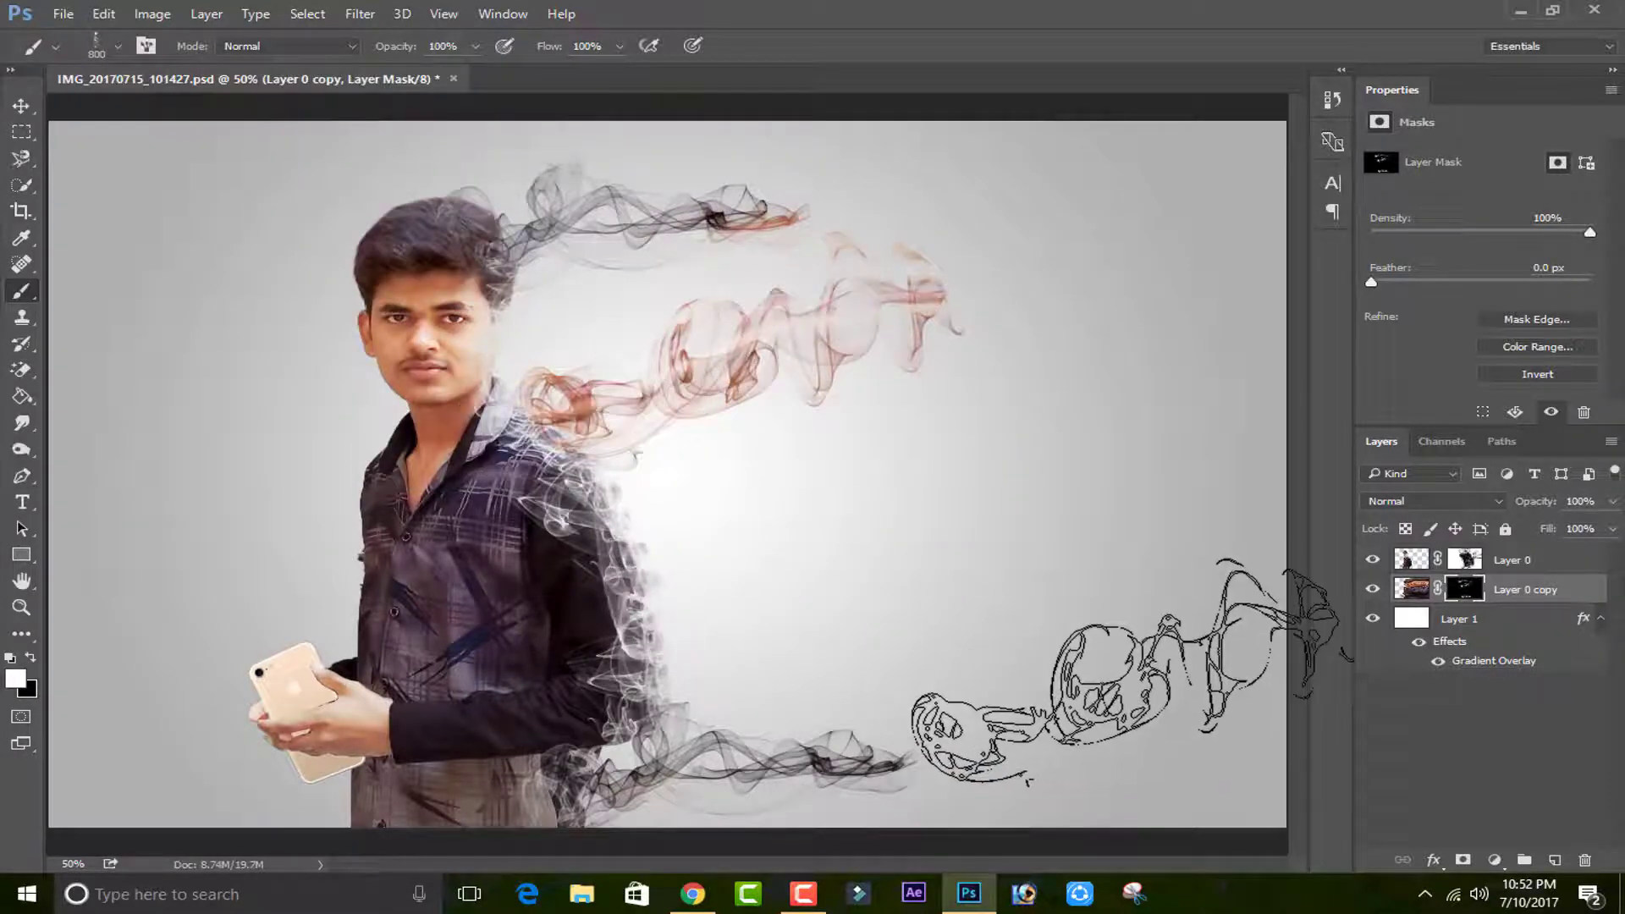
pyautogui.hotkey('ctrl', 'z')
pyautogui.click(685, 263)
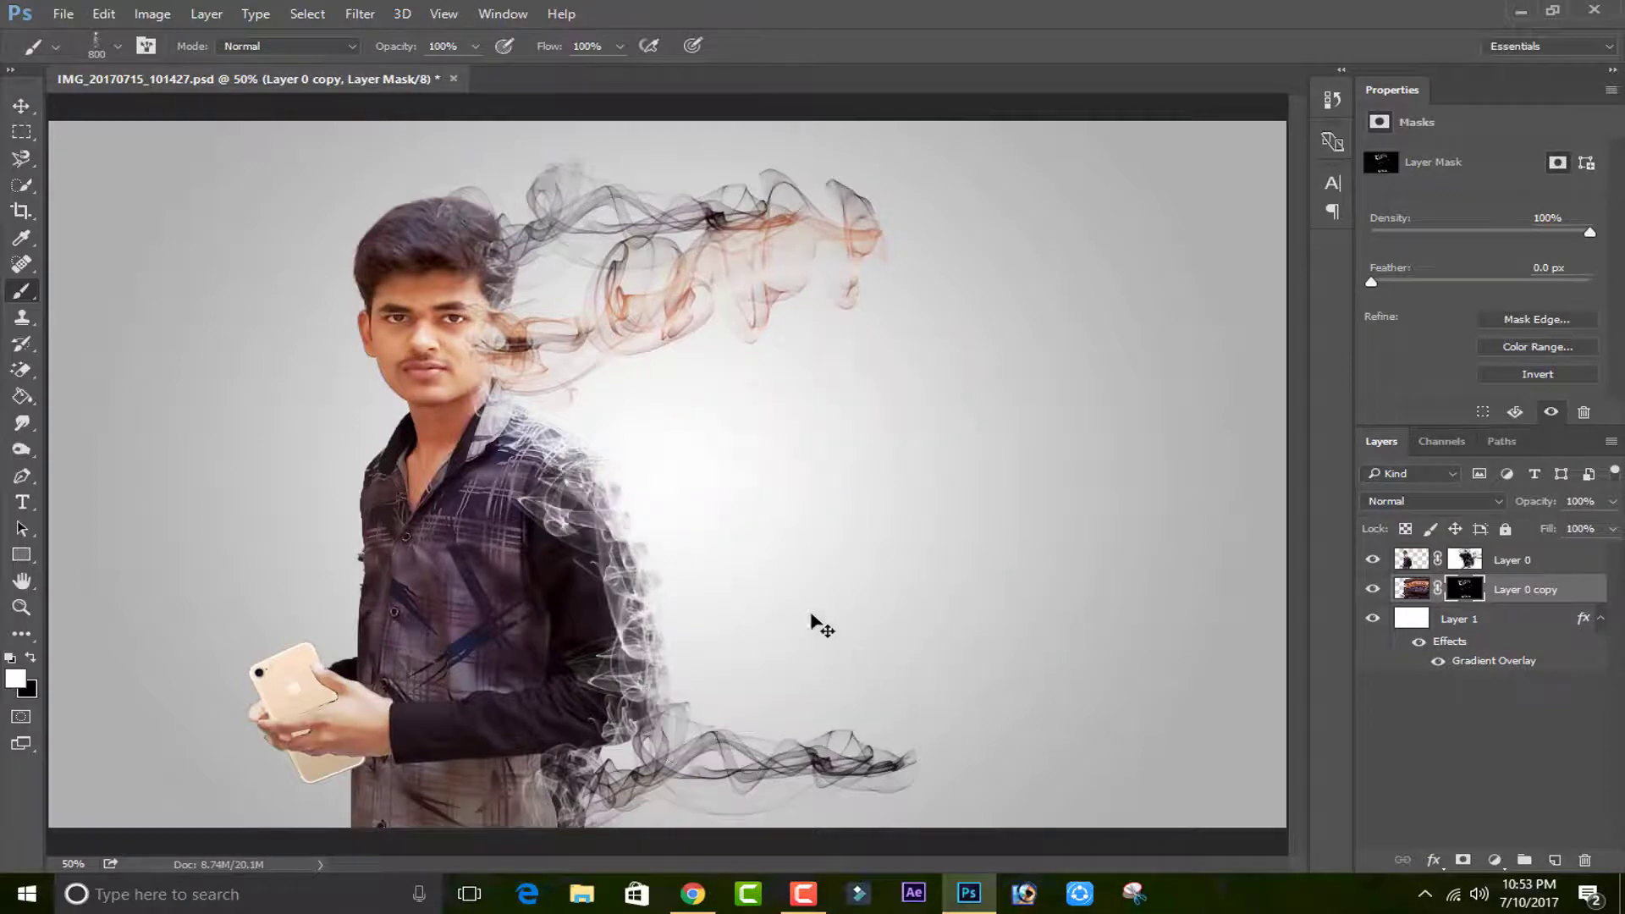
# Select the second 2500 px smoke tip and rotate it so the smoke slopes slightly upward to the right.
pyautogui.click(117, 45)
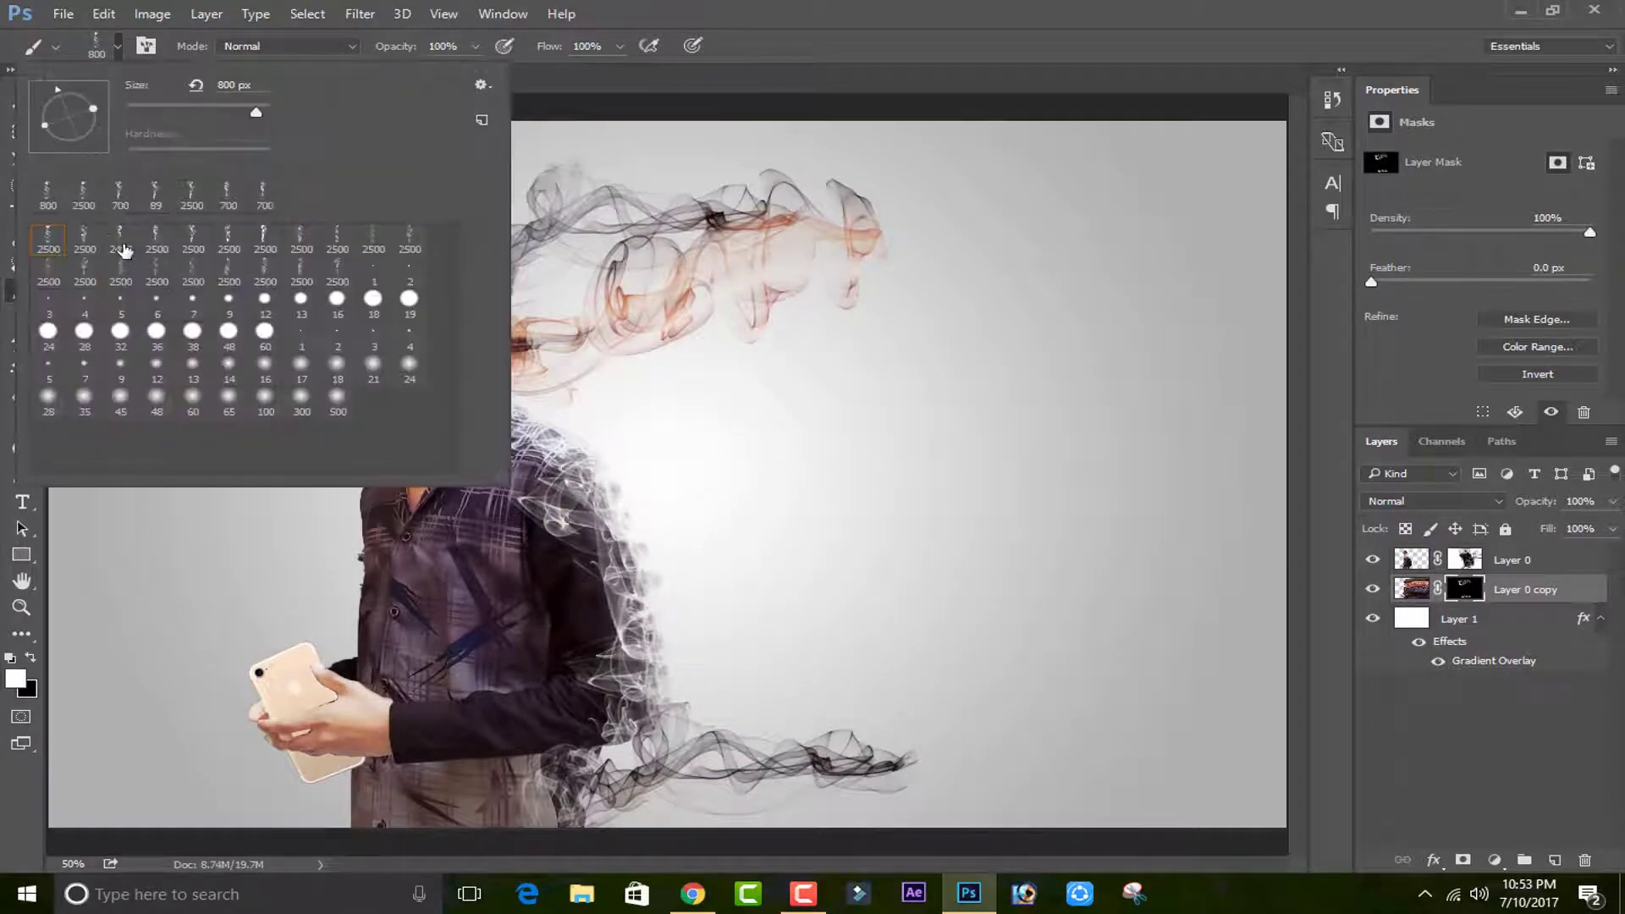
pyautogui.click(100, 244)
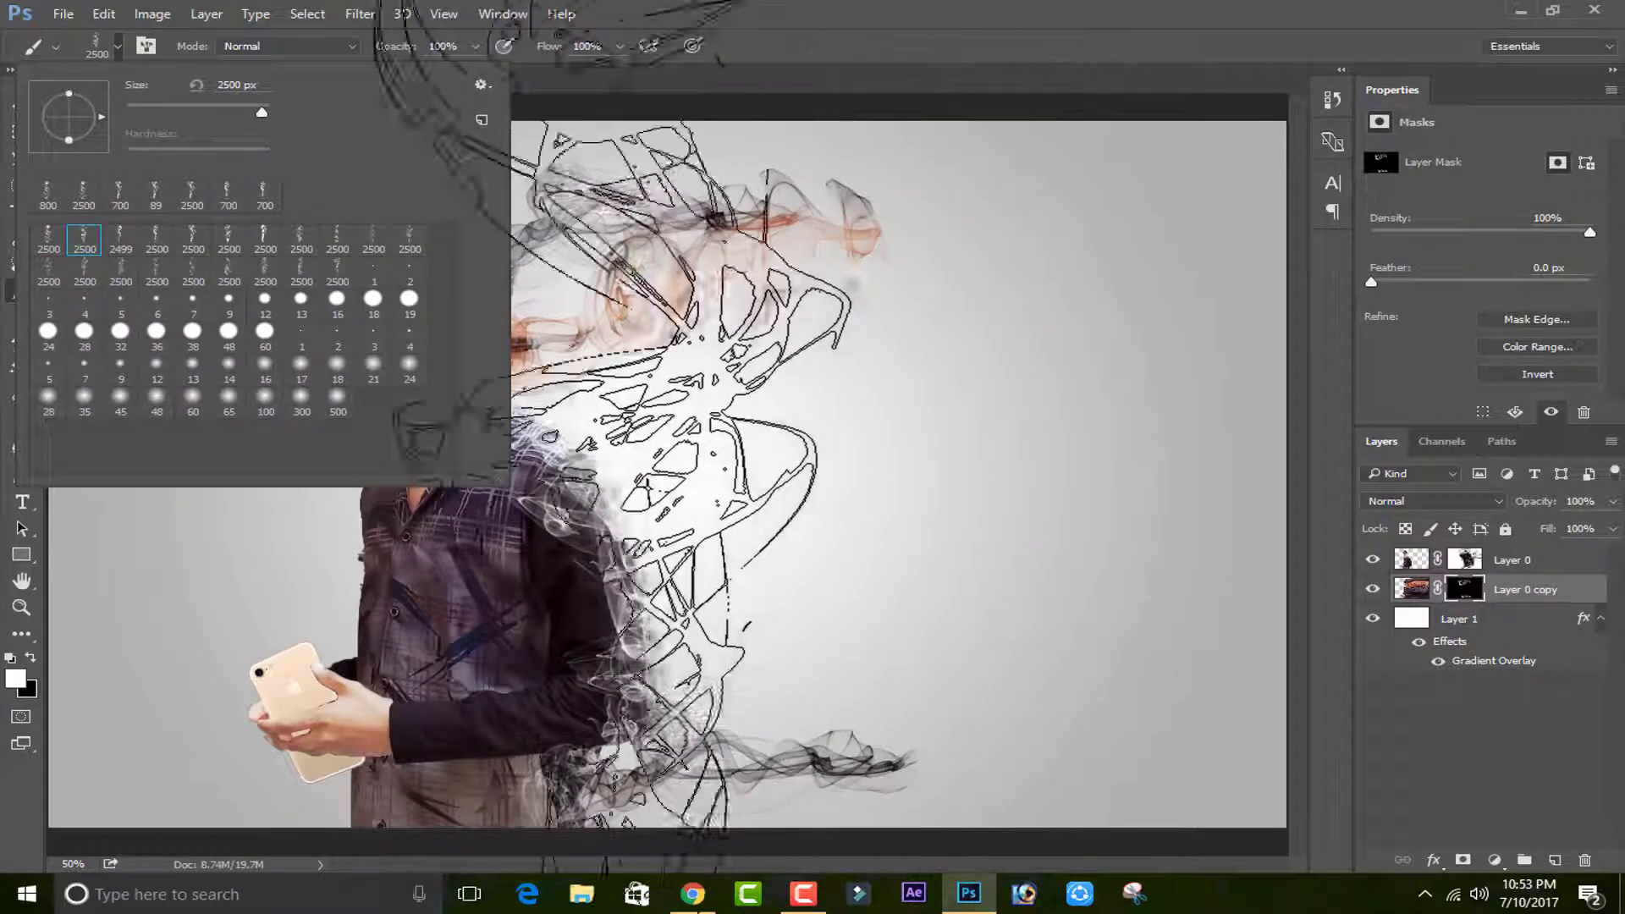
pyautogui.click(64, 92)
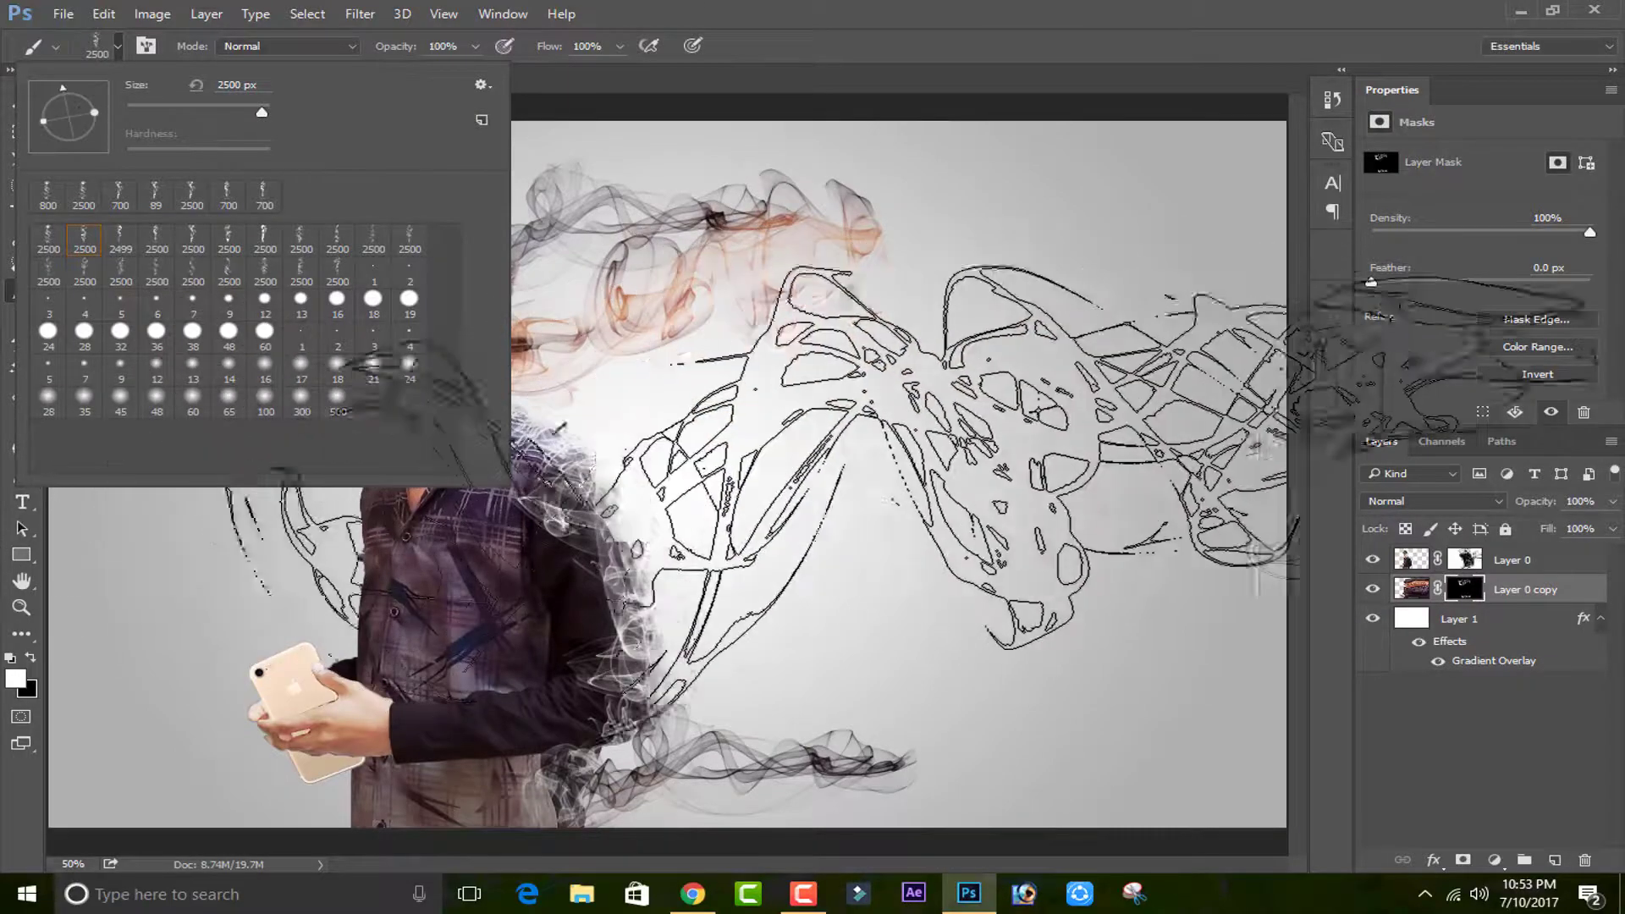
# Undo a full-size test stamp on Layer 0 copy's mask and reduce the smoke tip to 900 px.
pyautogui.click(986, 499)
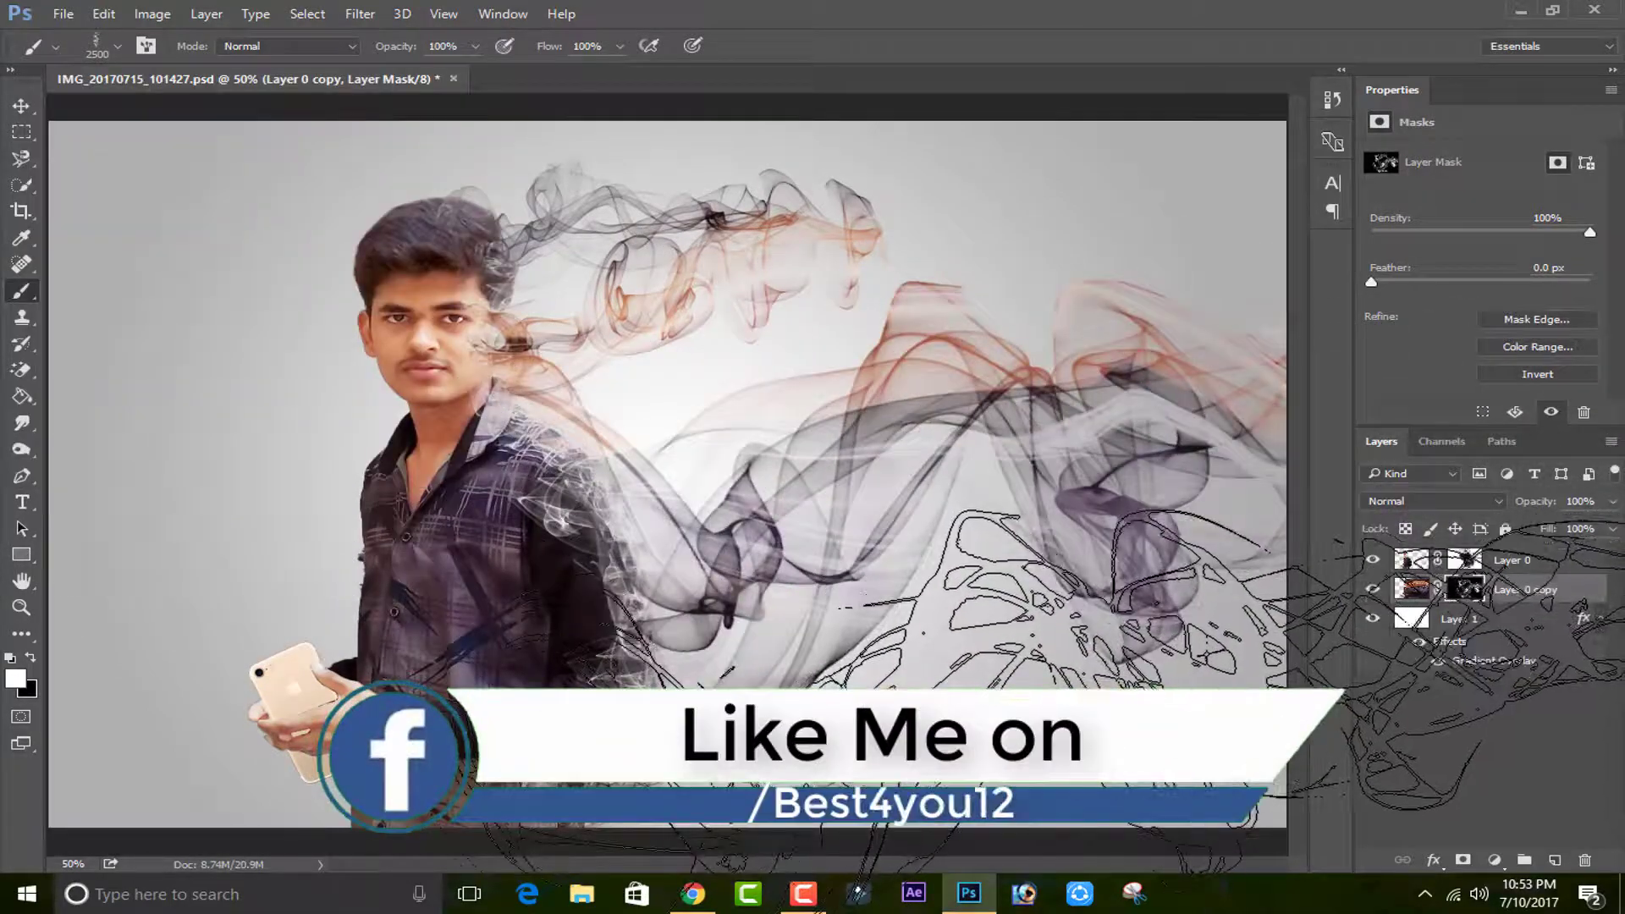
pyautogui.hotkey('ctrl', 'alt', 'z')
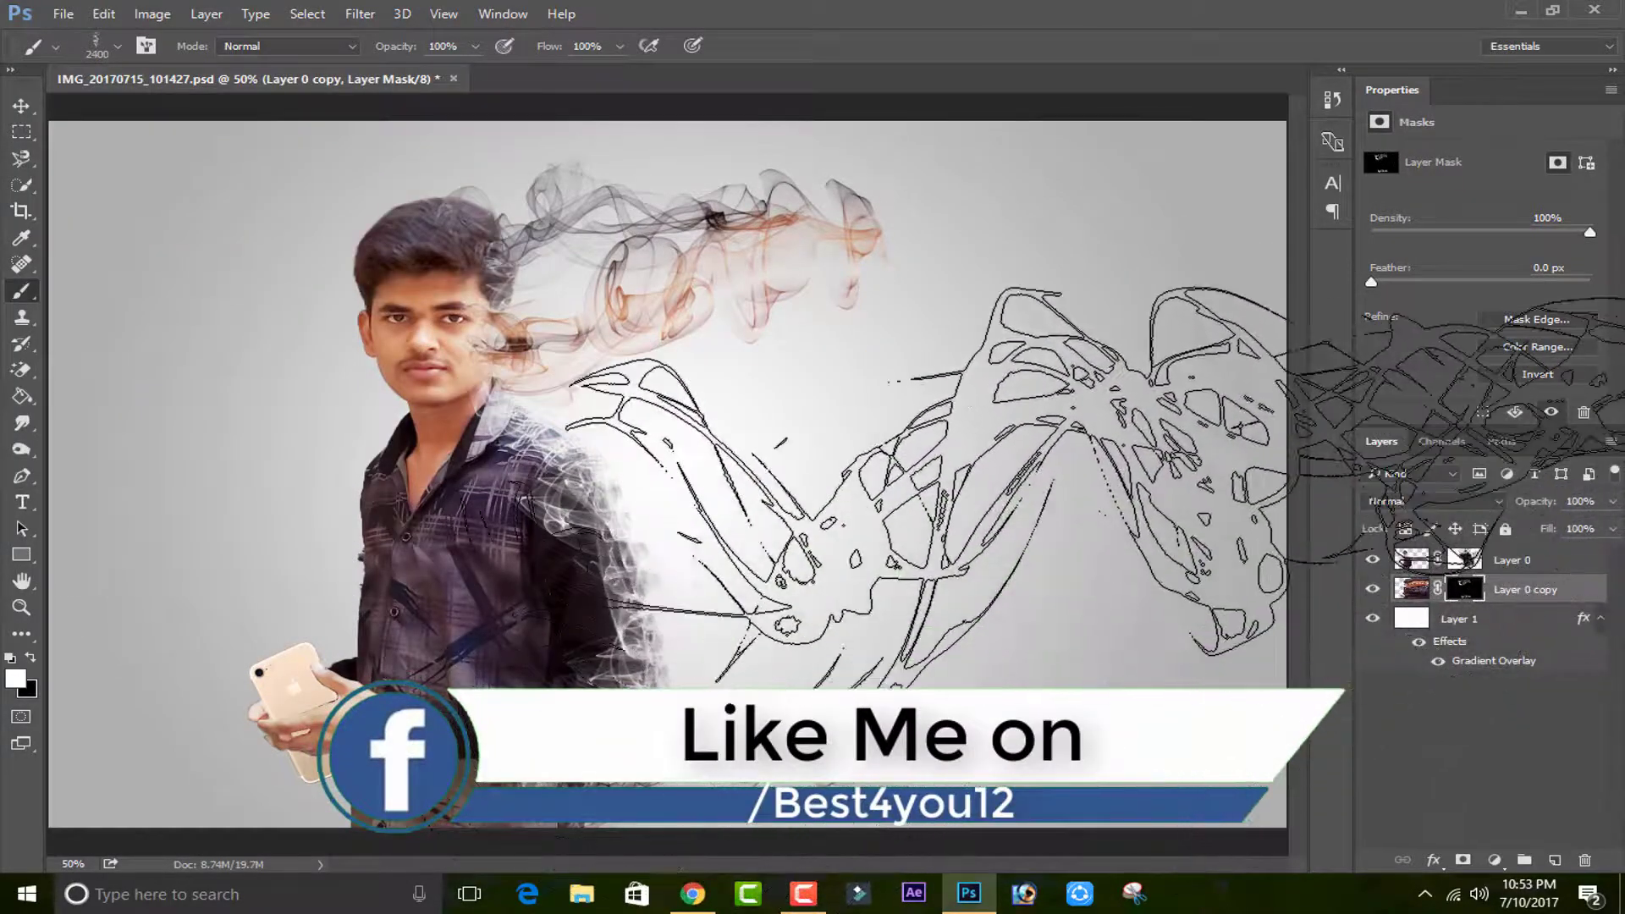
pyautogui.hotkey('ctrl', 'alt', 'z')
pyautogui.press('[')
pyautogui.press('[')
pyautogui.press('[')
pyautogui.press('[')
pyautogui.press('[')
pyautogui.press('[')
pyautogui.press('[')
pyautogui.press('[')
pyautogui.press('[')
pyautogui.press('[')
pyautogui.press('[')
pyautogui.press('[')
pyautogui.press('[')
pyautogui.press('[')
pyautogui.press('[')
pyautogui.press('[')
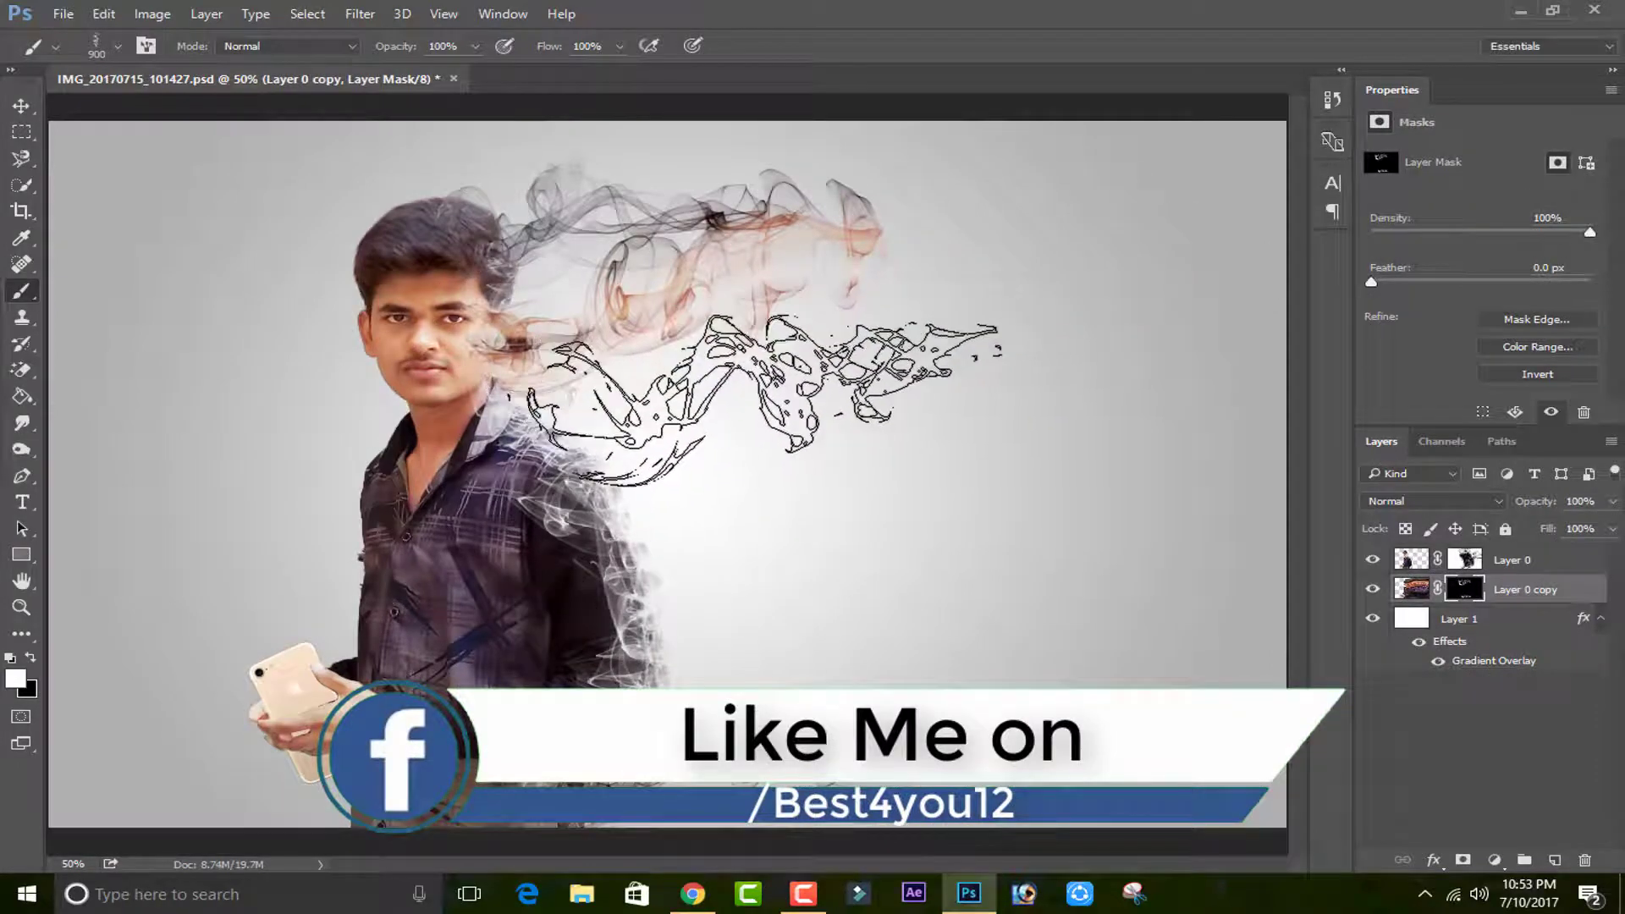
# Turn the 900 px tip to face the opposite way, undo the trial stamps at the shoulder, and stamp smoke from the neck.
pyautogui.click(759, 393)
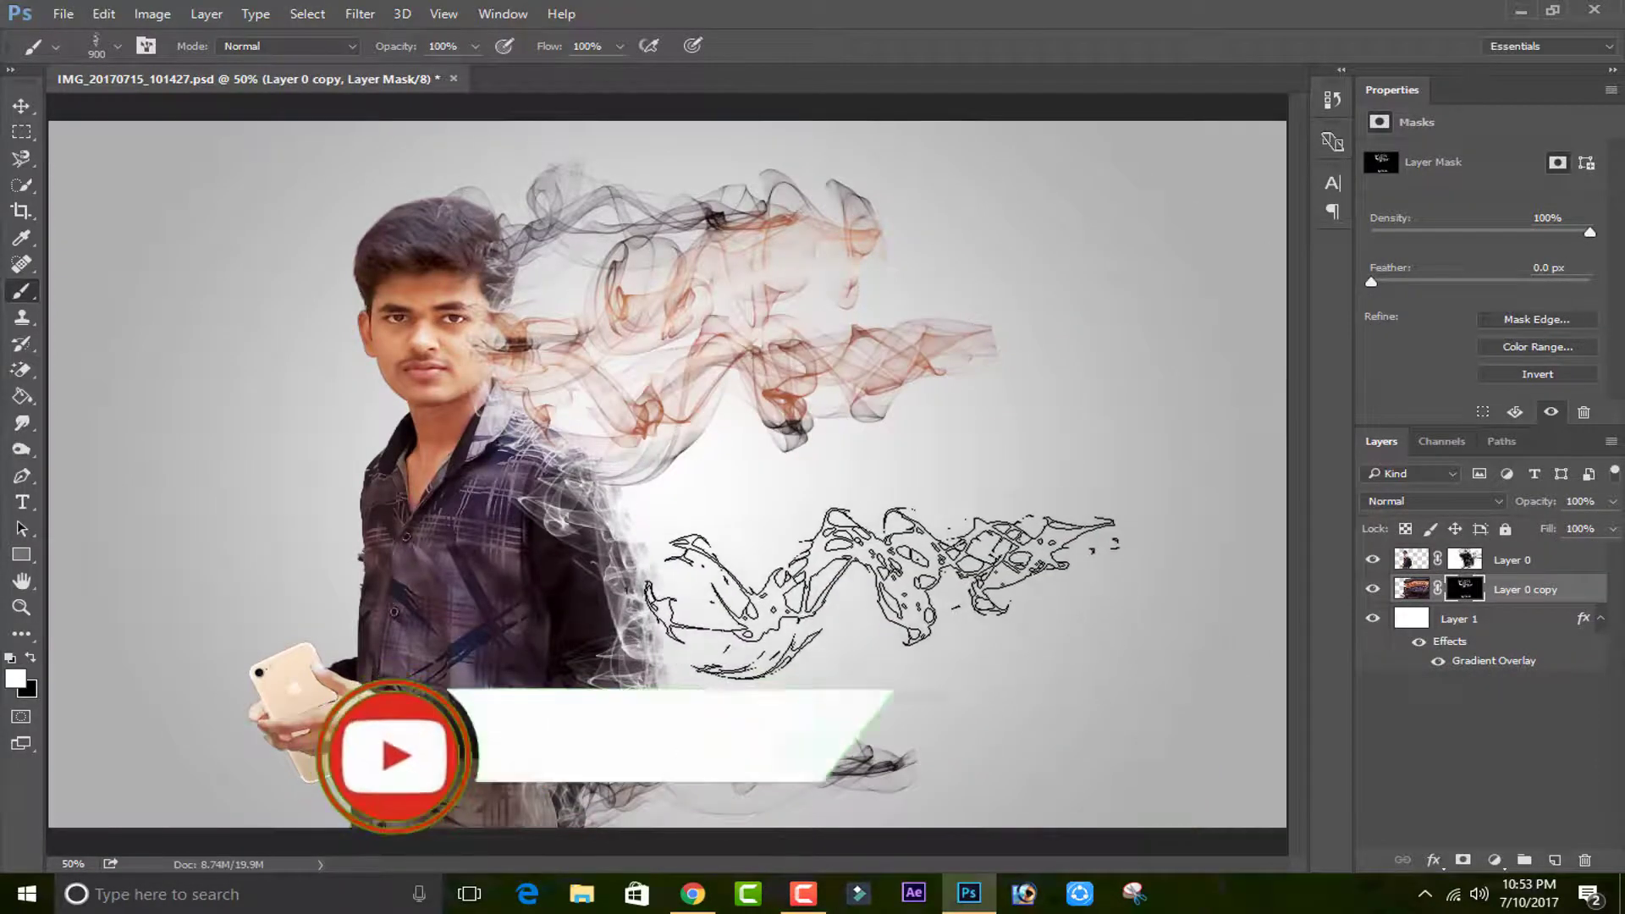
pyautogui.hotkey('ctrl', 'alt', 'z')
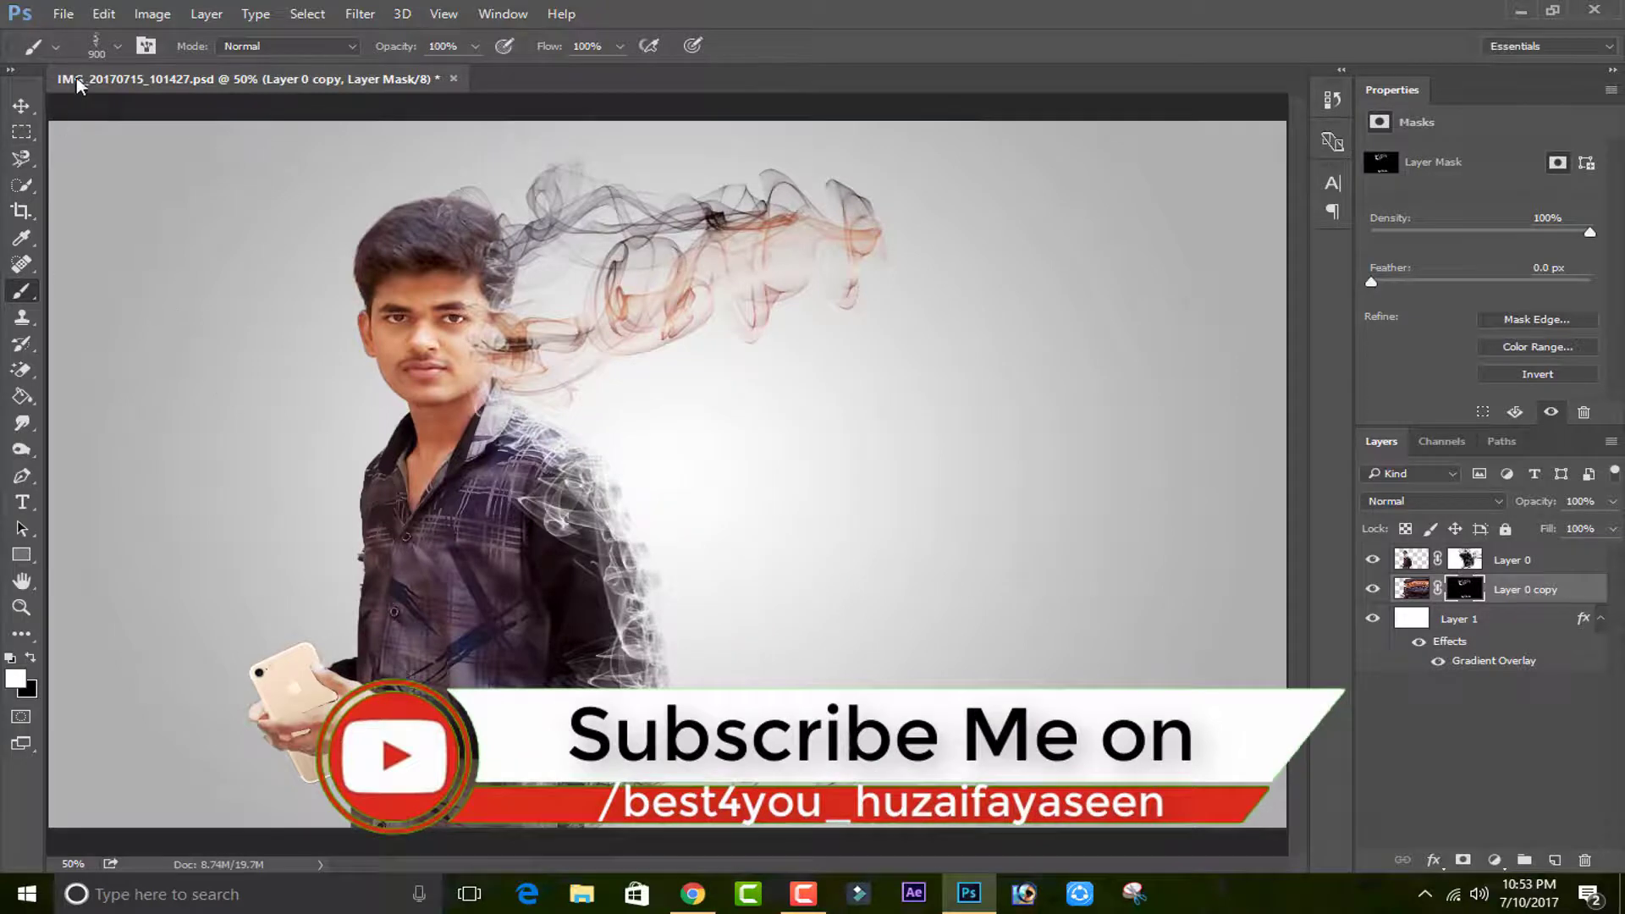
pyautogui.click(110, 56)
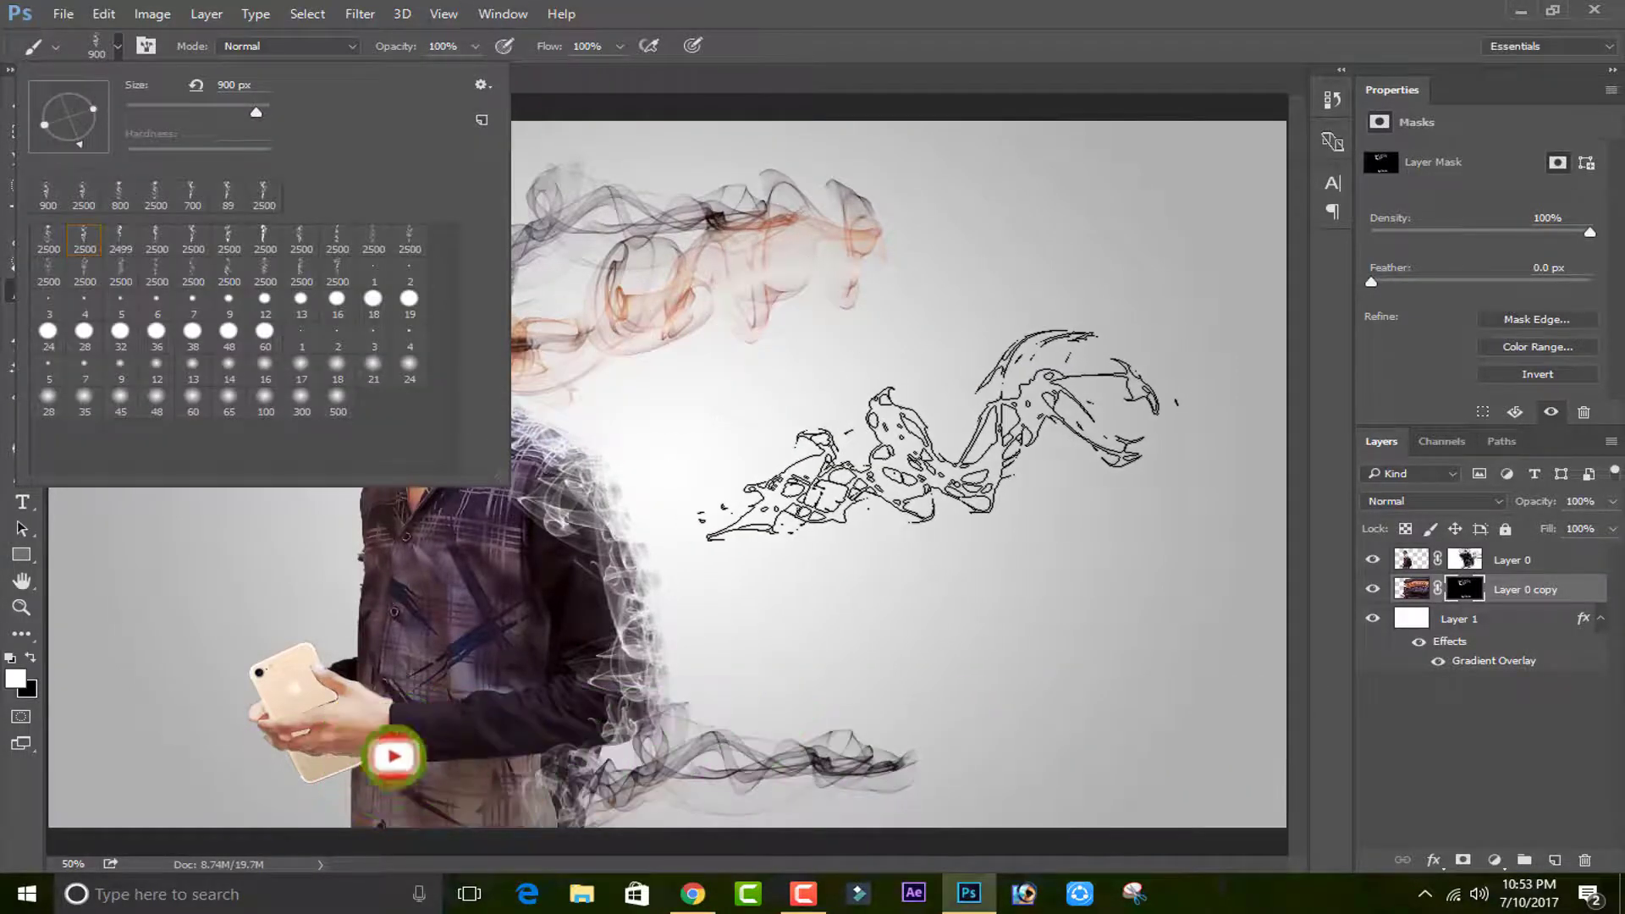
pyautogui.click(825, 402)
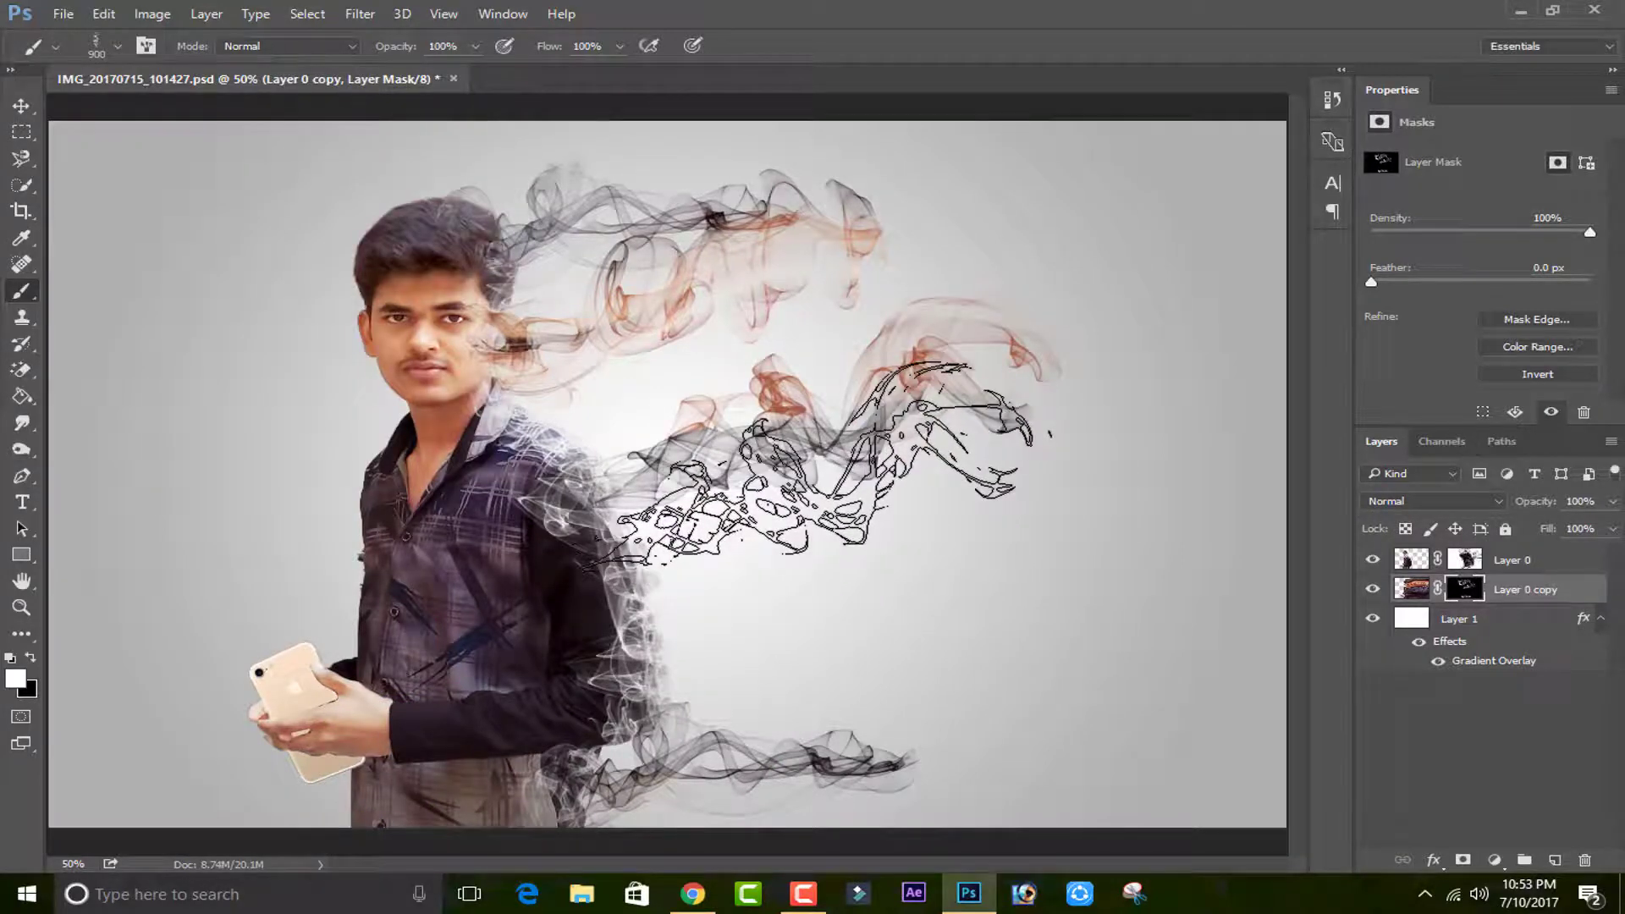
pyautogui.hotkey('ctrl', 'z')
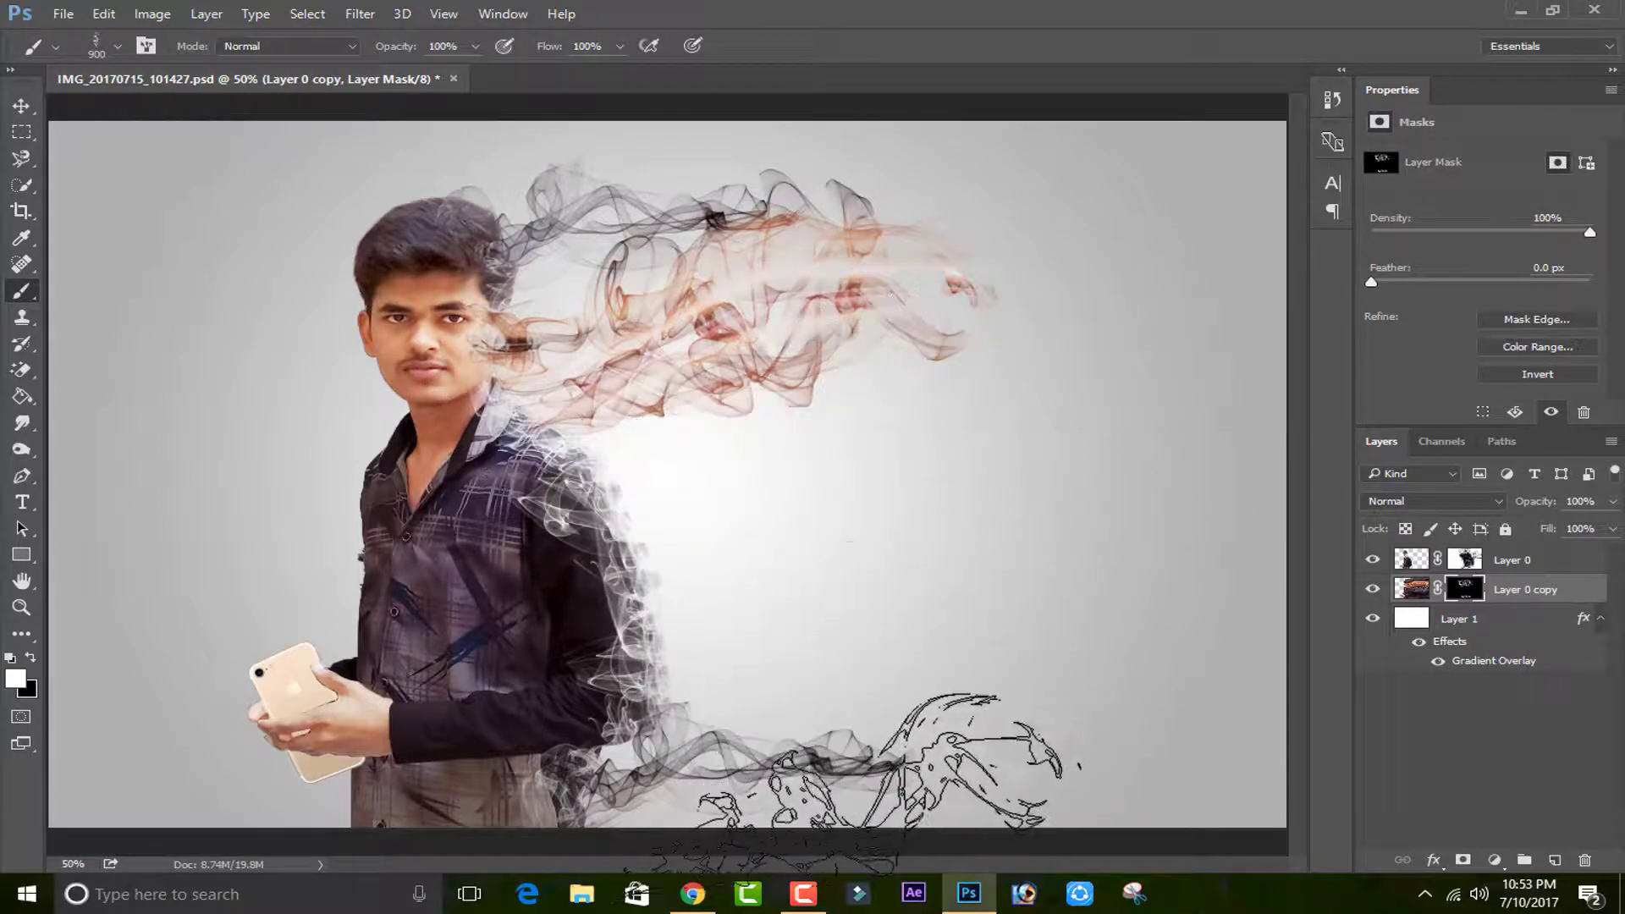
# Stamp 900 px smoke from the waist and upper arm on Layer 0 copy's mask, undoing the stamp near the canvas's lower right corner.
pyautogui.click(906, 761)
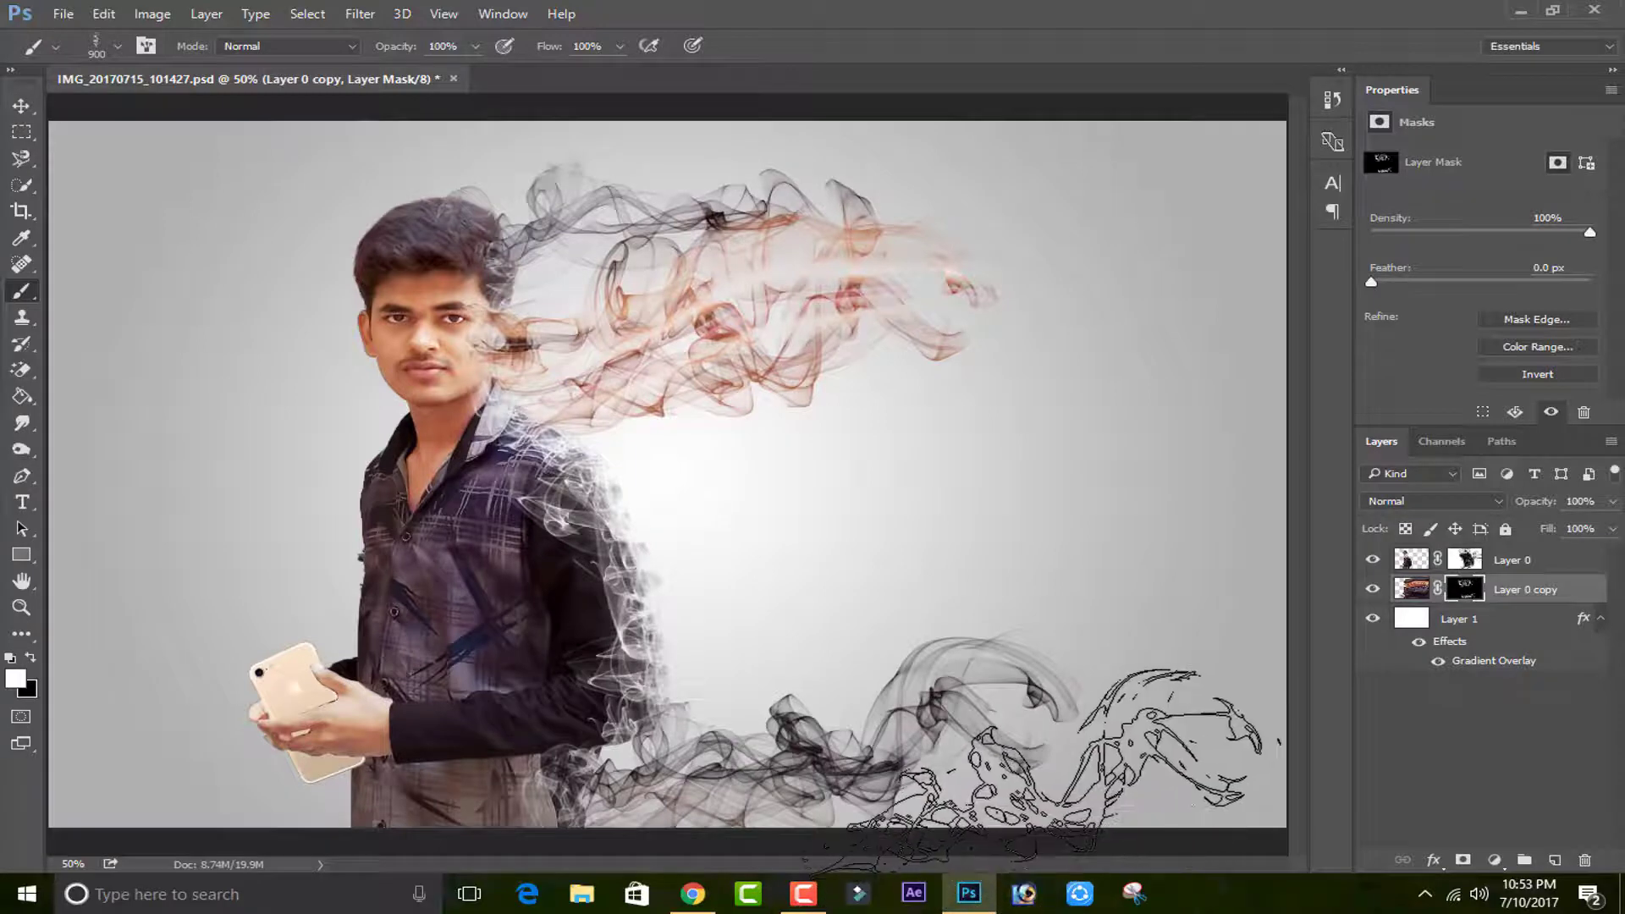
pyautogui.click(1062, 766)
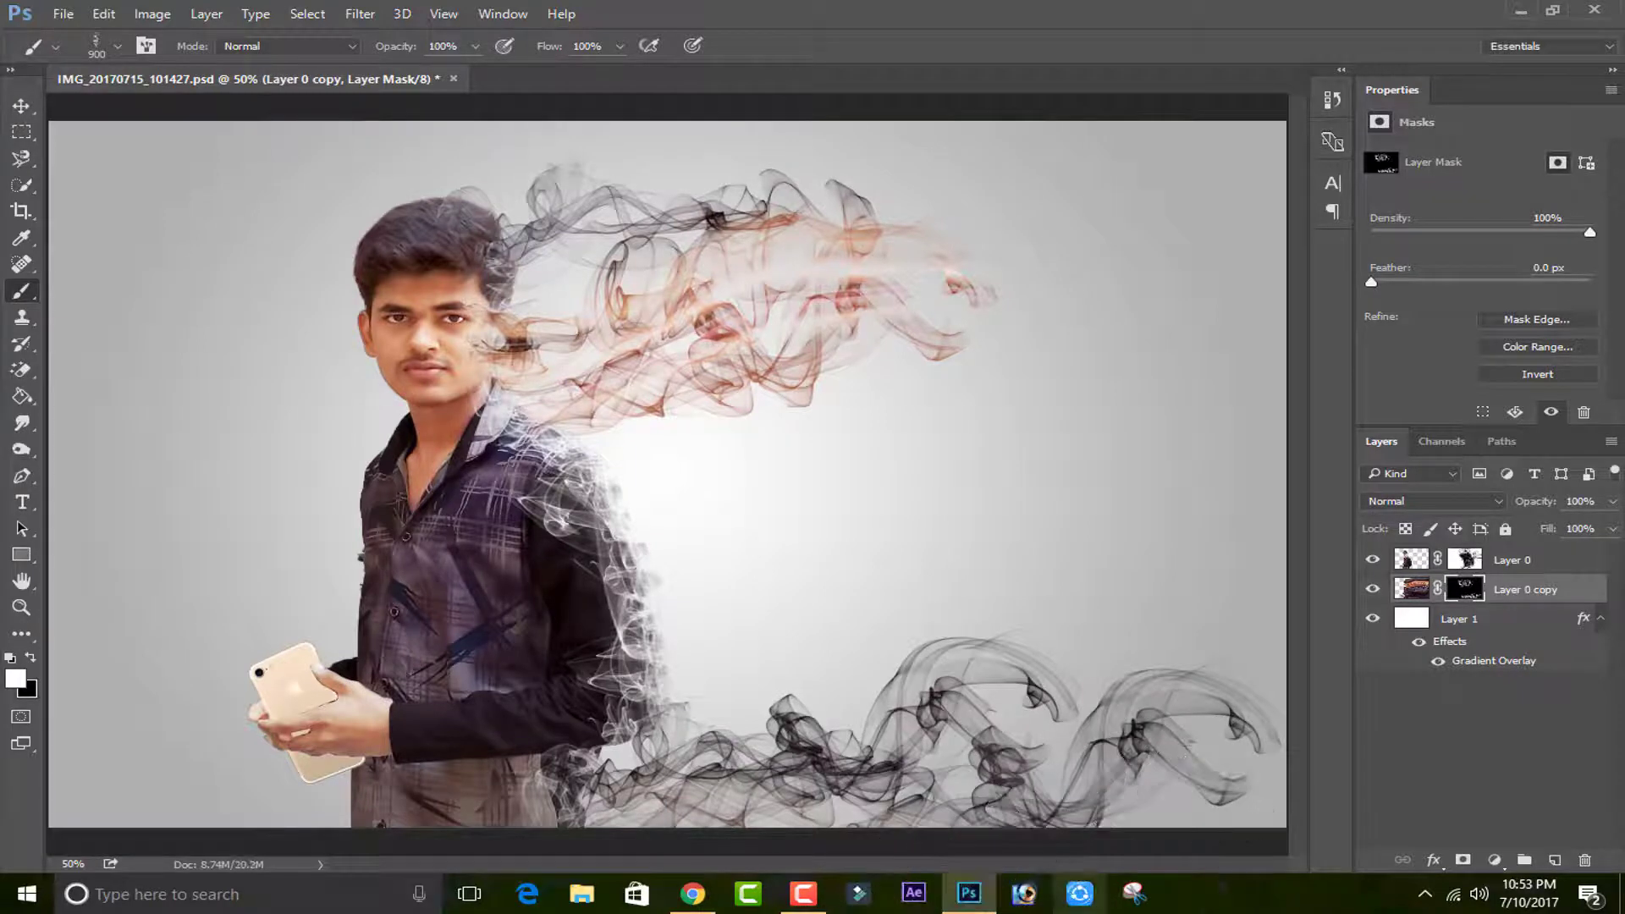
pyautogui.hotkey('ctrl', 'z')
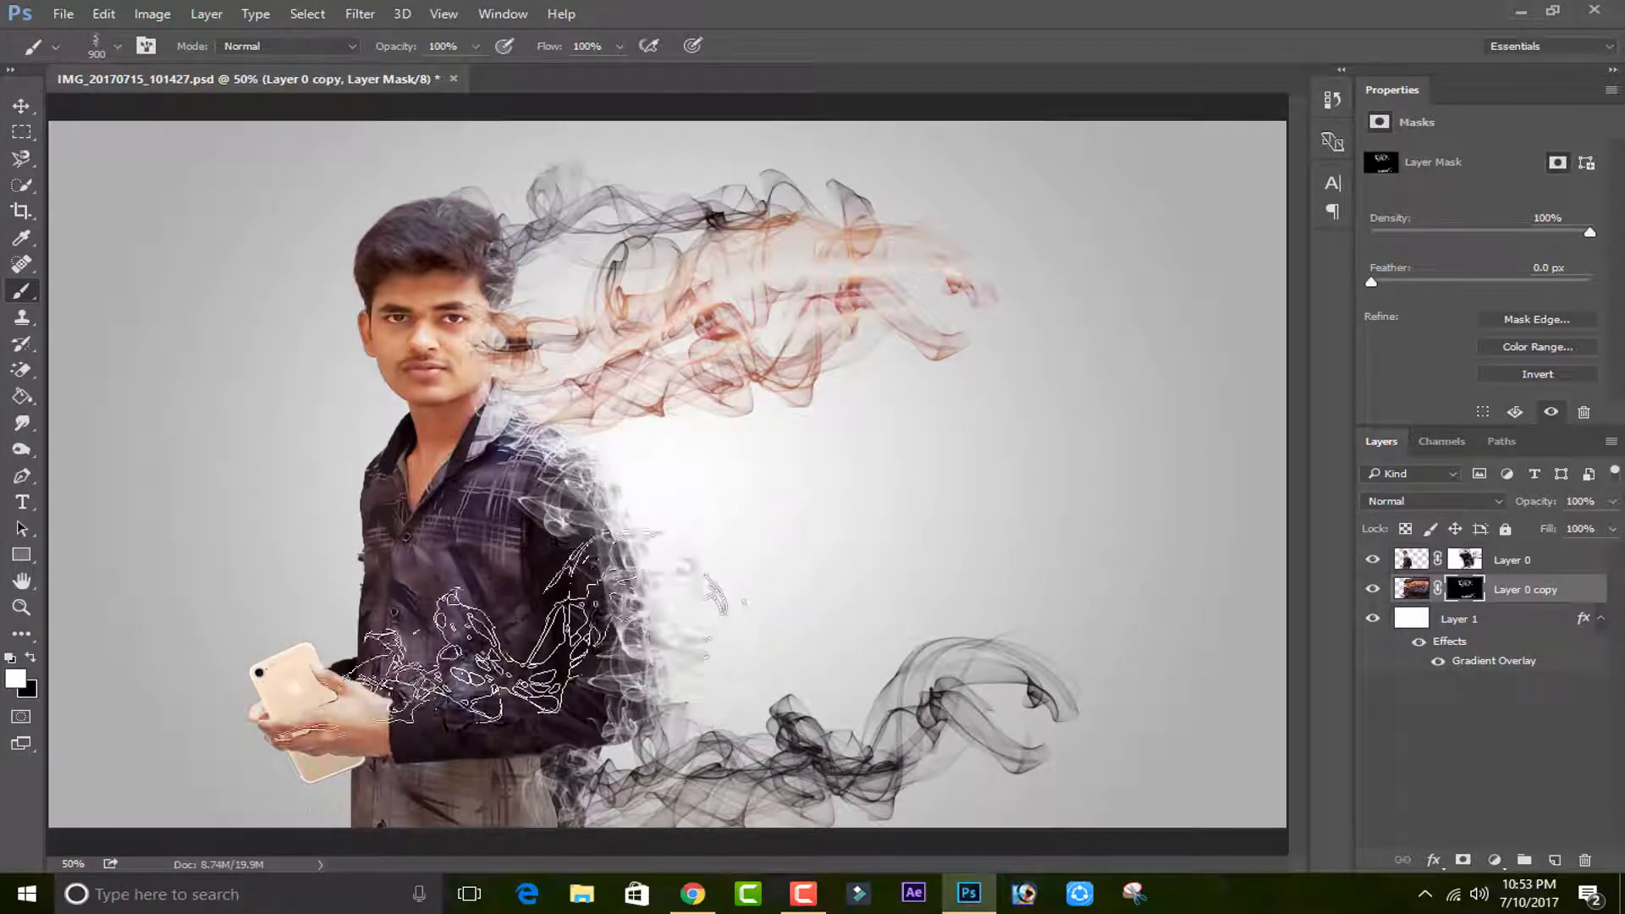
pyautogui.click(507, 626)
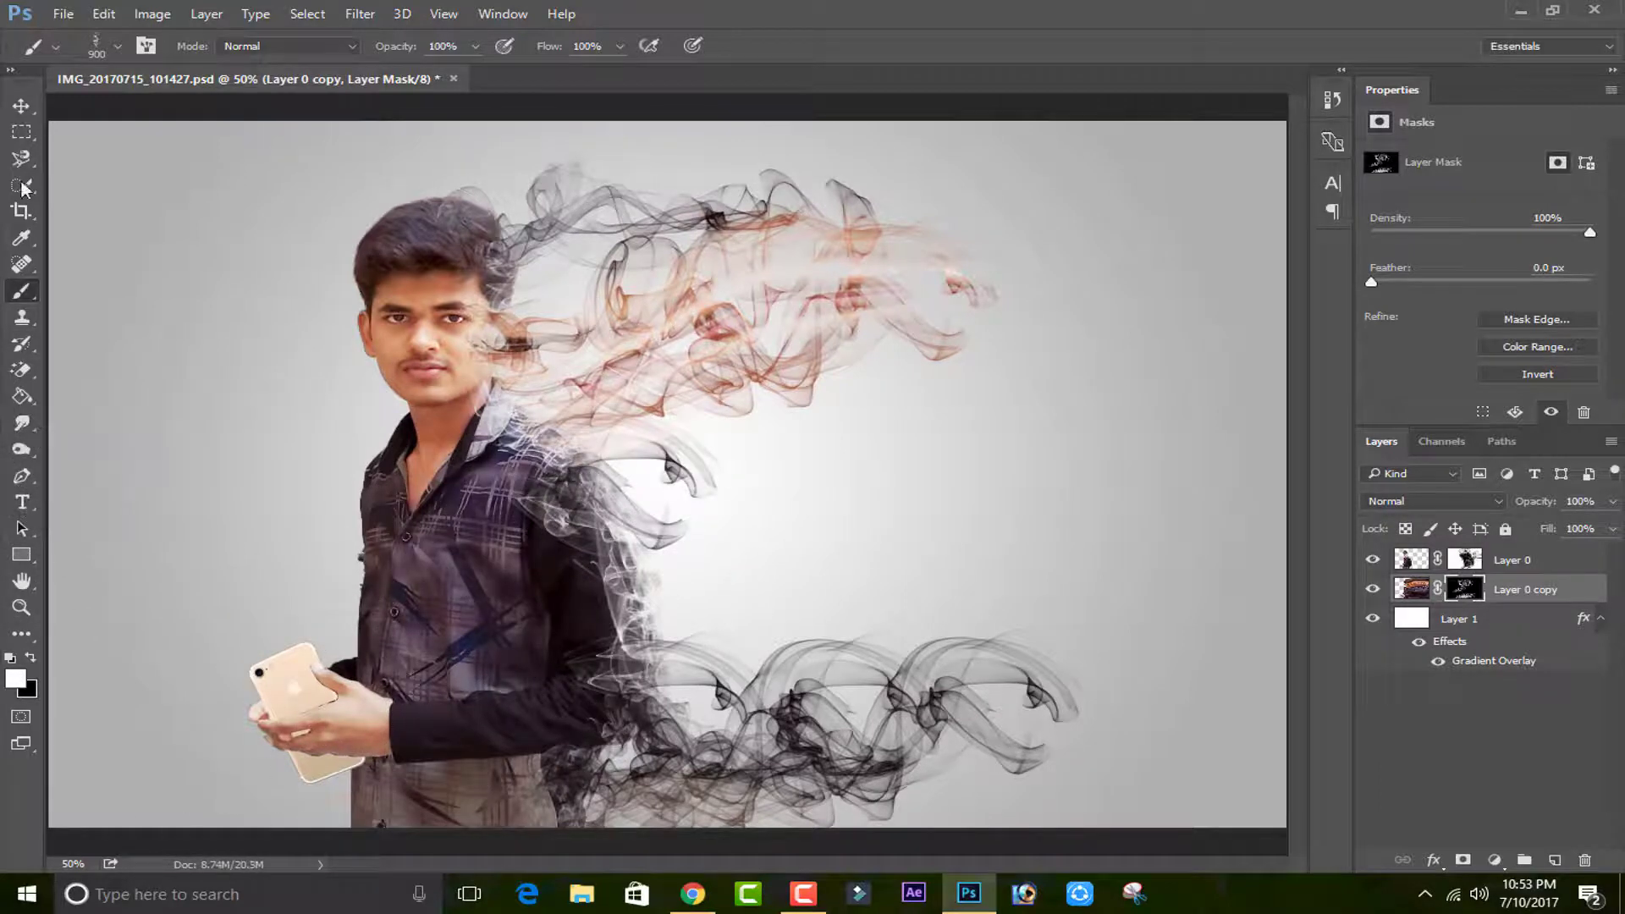
# Switch to the seventh smoke tip in the second row, undo its 2500 px test stamp, and reduce the tip to 1200 px.
pyautogui.click(118, 46)
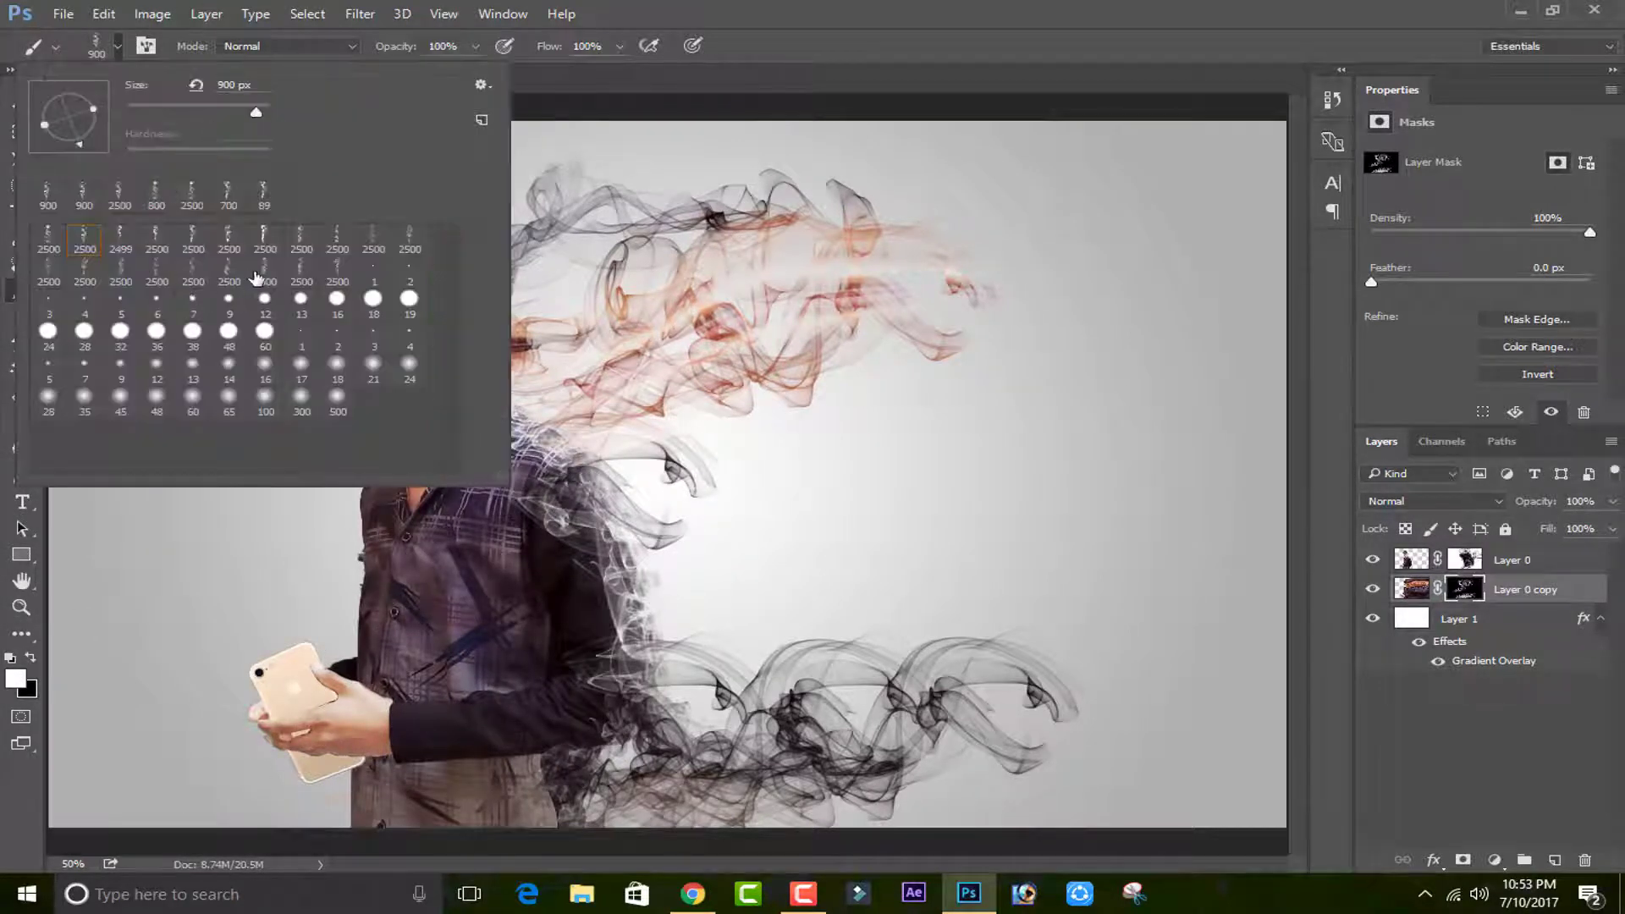
pyautogui.click(258, 276)
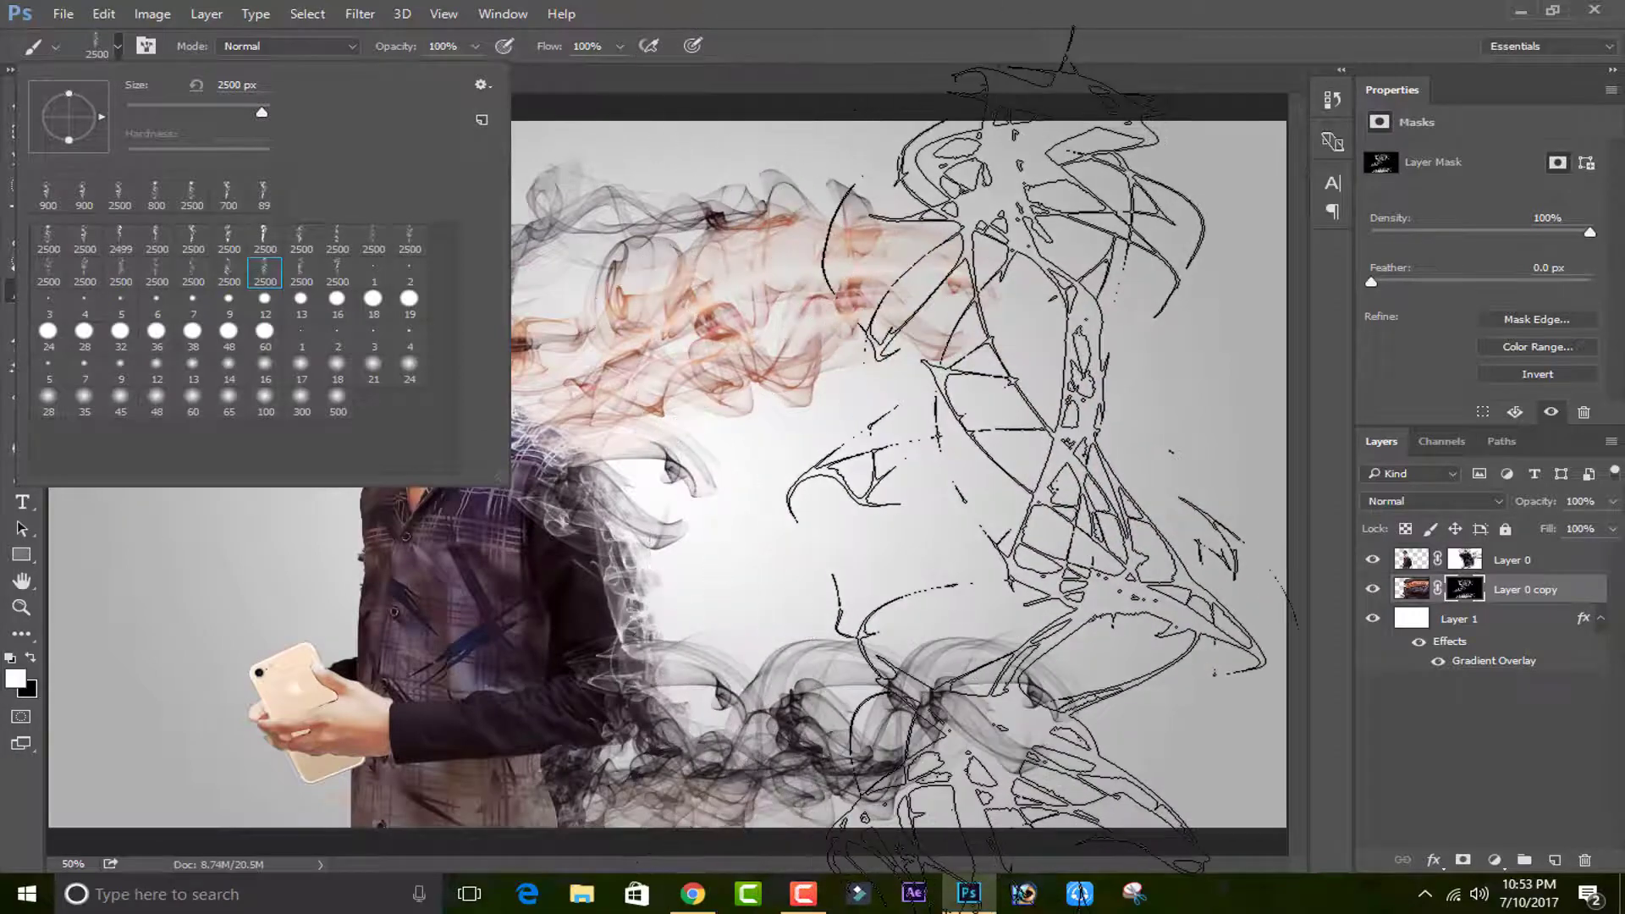
pyautogui.click(1015, 532)
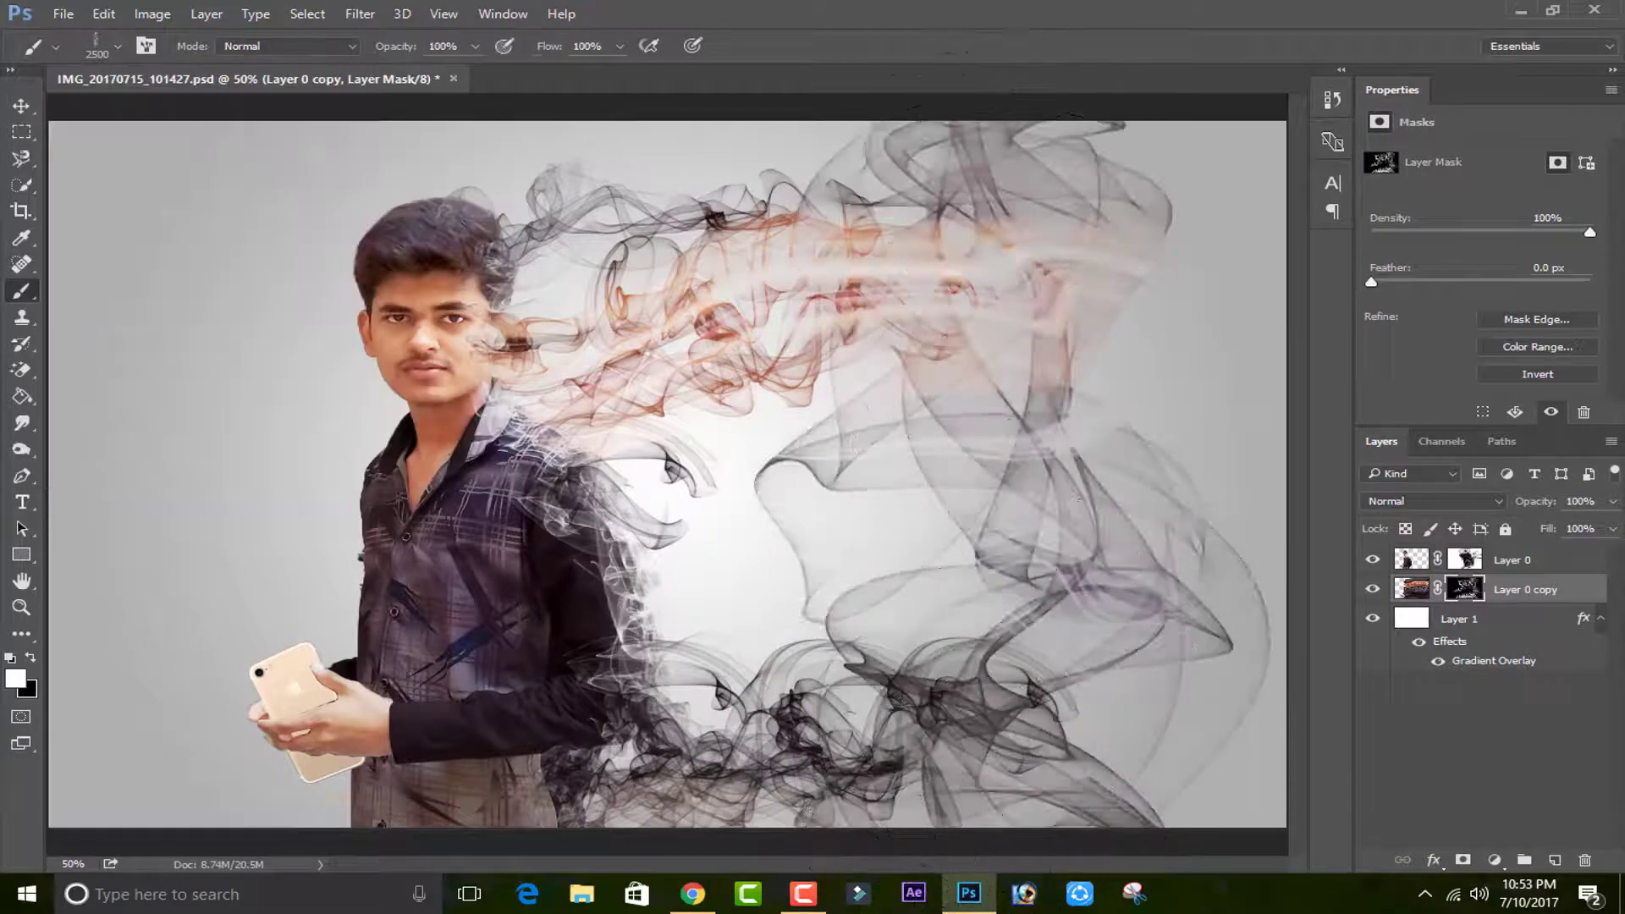
pyautogui.hotkey('ctrl', 'z')
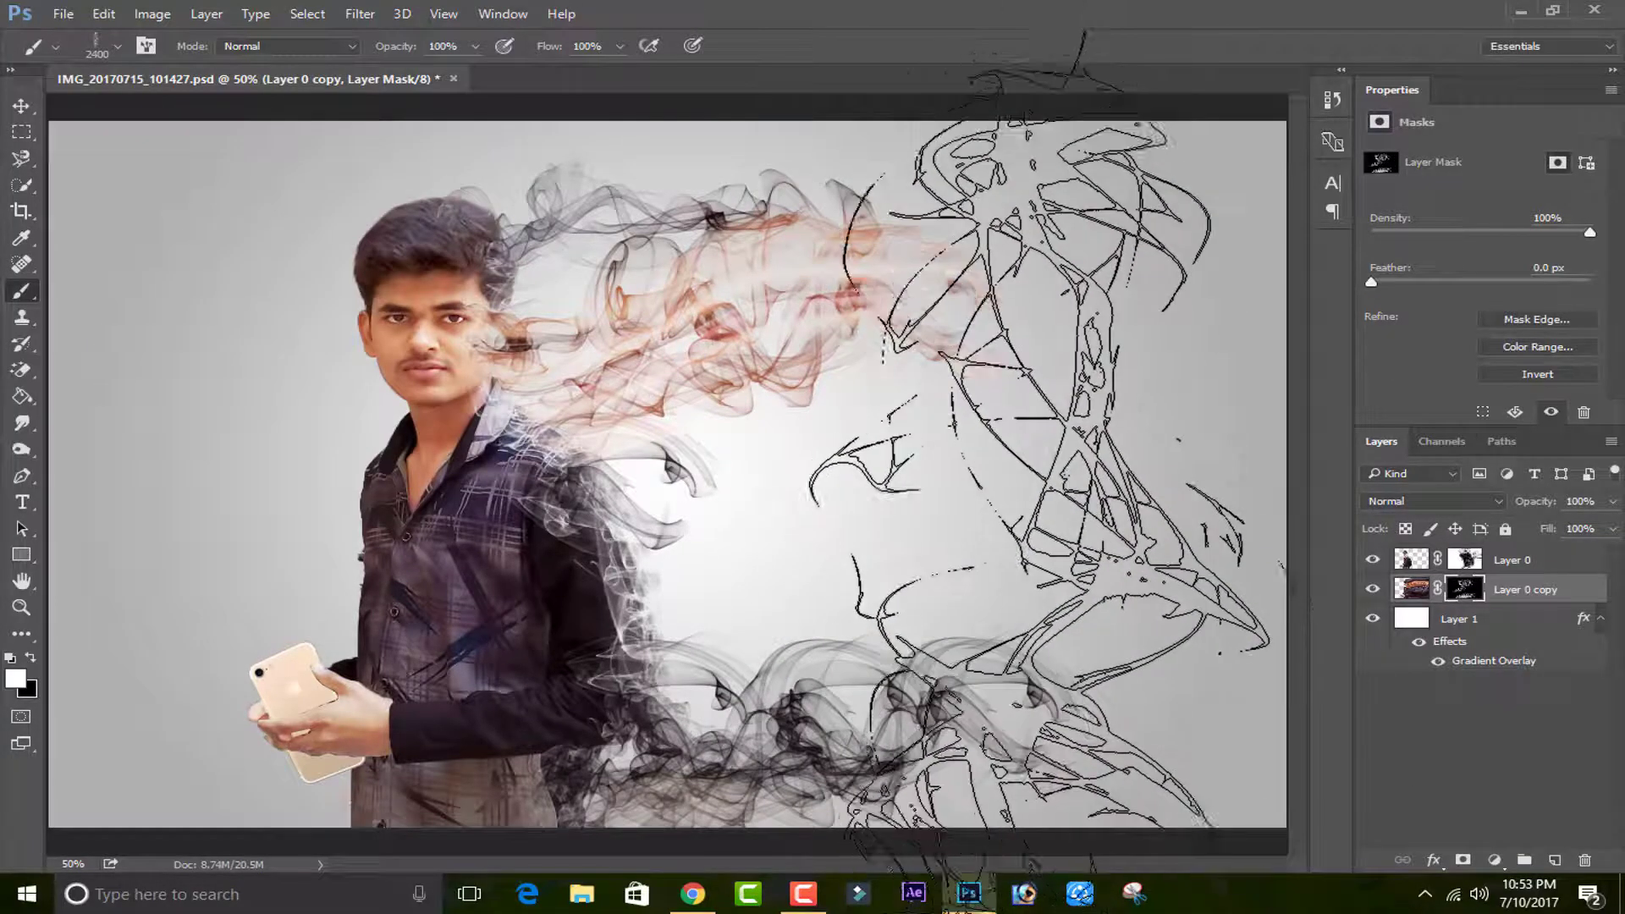
pyautogui.press('[')
pyautogui.press('[')
pyautogui.press('[')
pyautogui.press('[')
pyautogui.press('[')
pyautogui.press('[')
pyautogui.press('[')
pyautogui.press('[')
pyautogui.press('[')
pyautogui.press('[')
pyautogui.press('[')
pyautogui.press('[')
pyautogui.press('[')
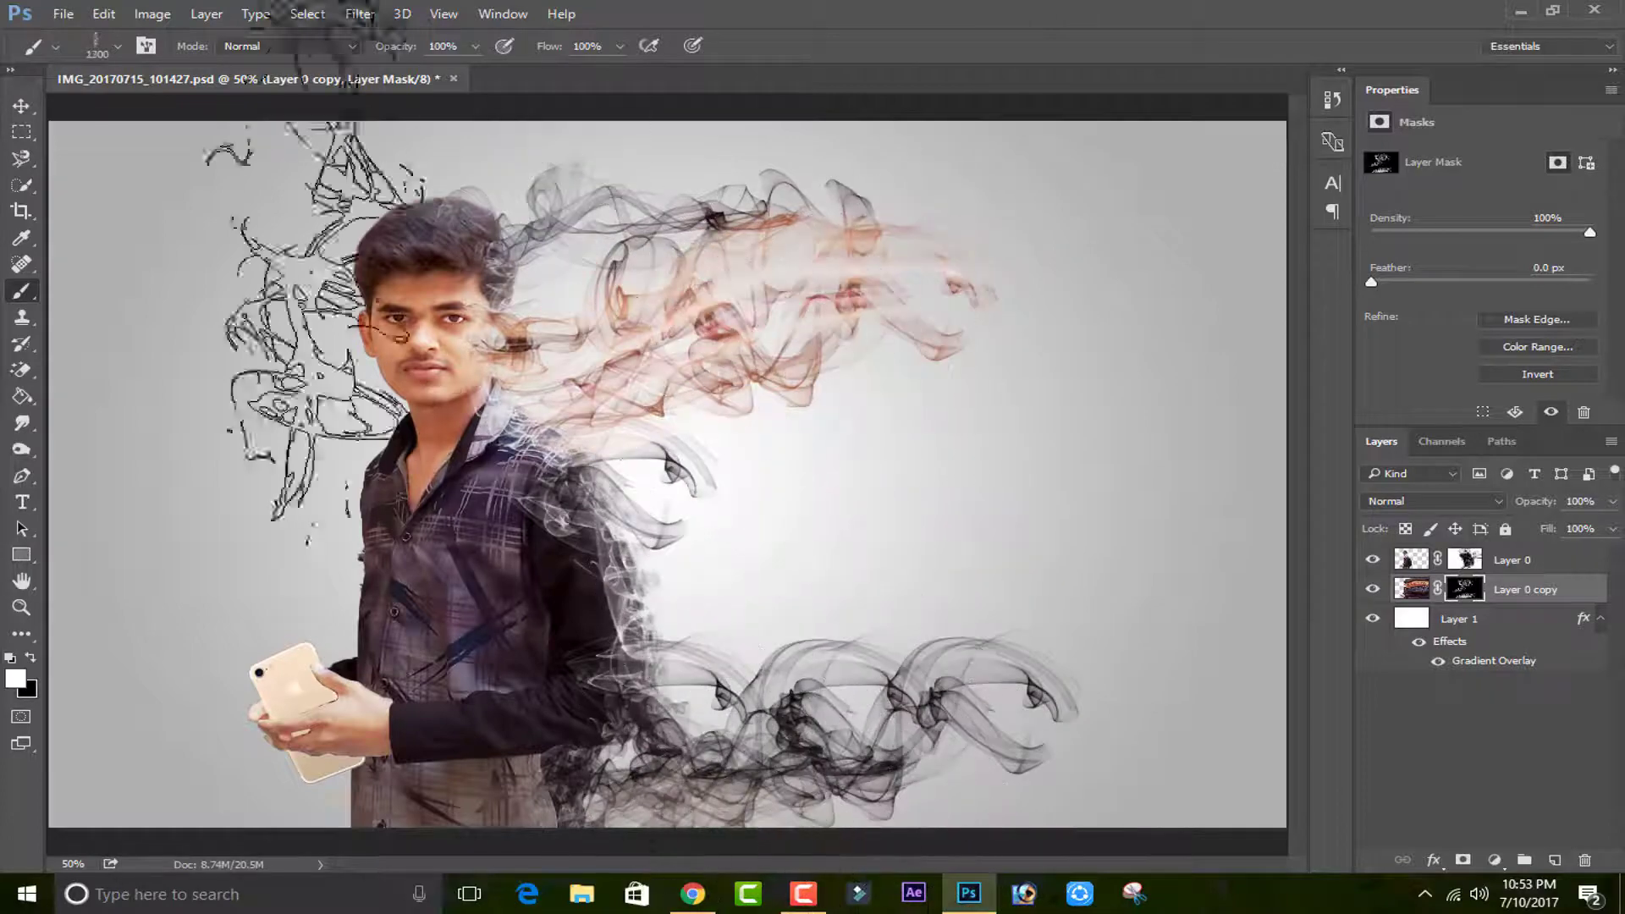
# Rotate the 1200 px tip to horizontal, stamp a plume from the upper arm, and undo a second stamp farther to the right.
pyautogui.click(117, 47)
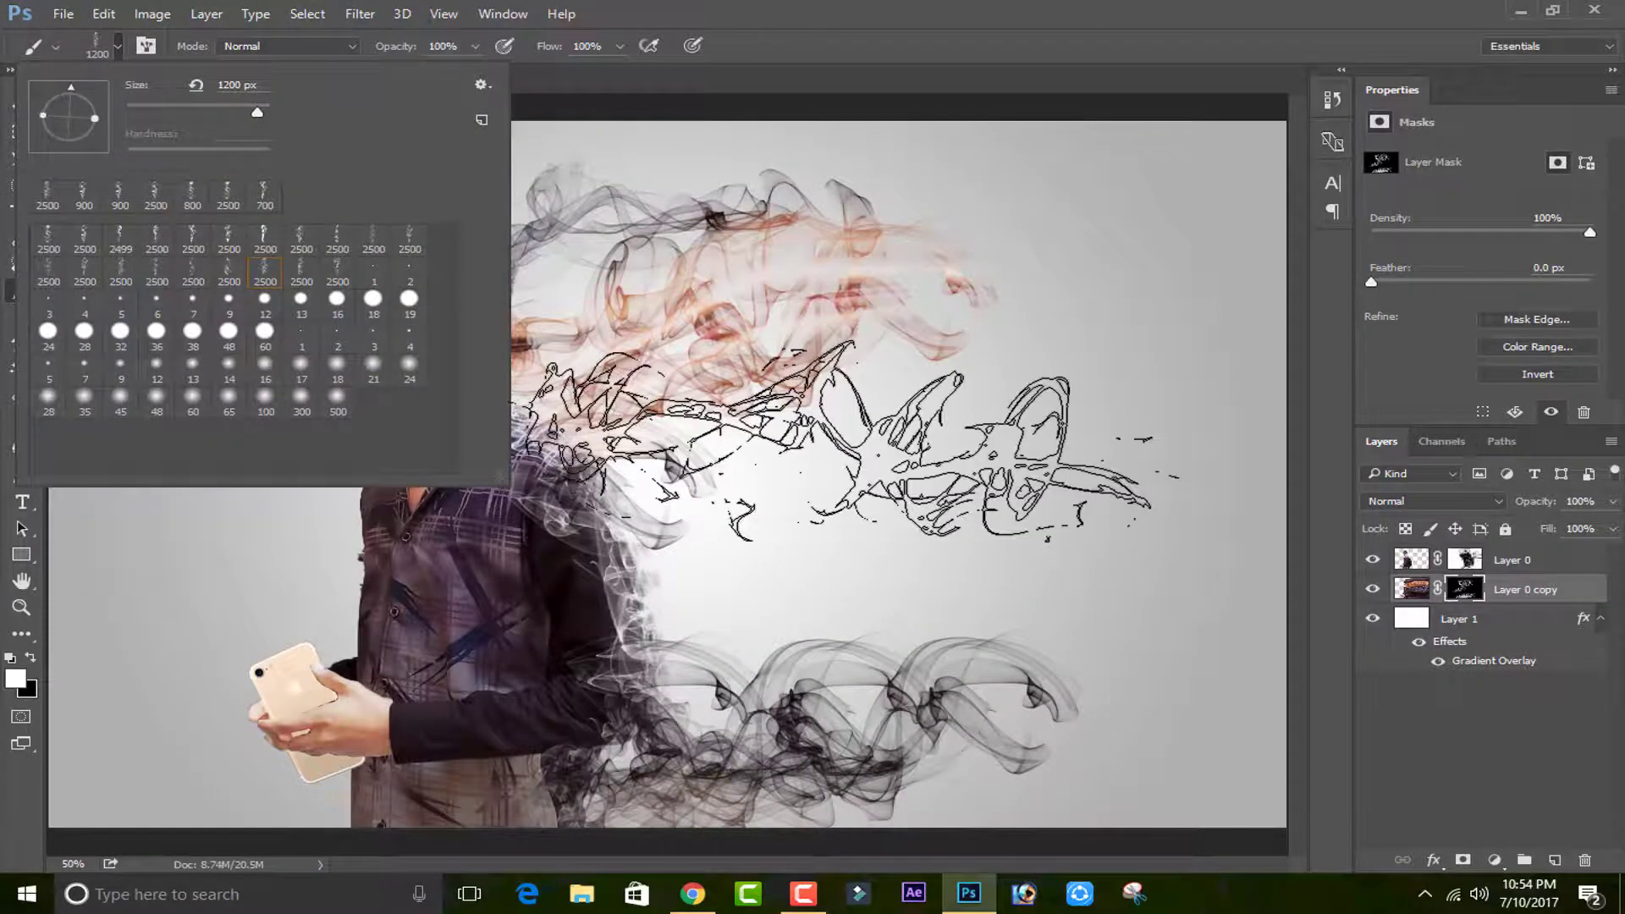
pyautogui.click(888, 529)
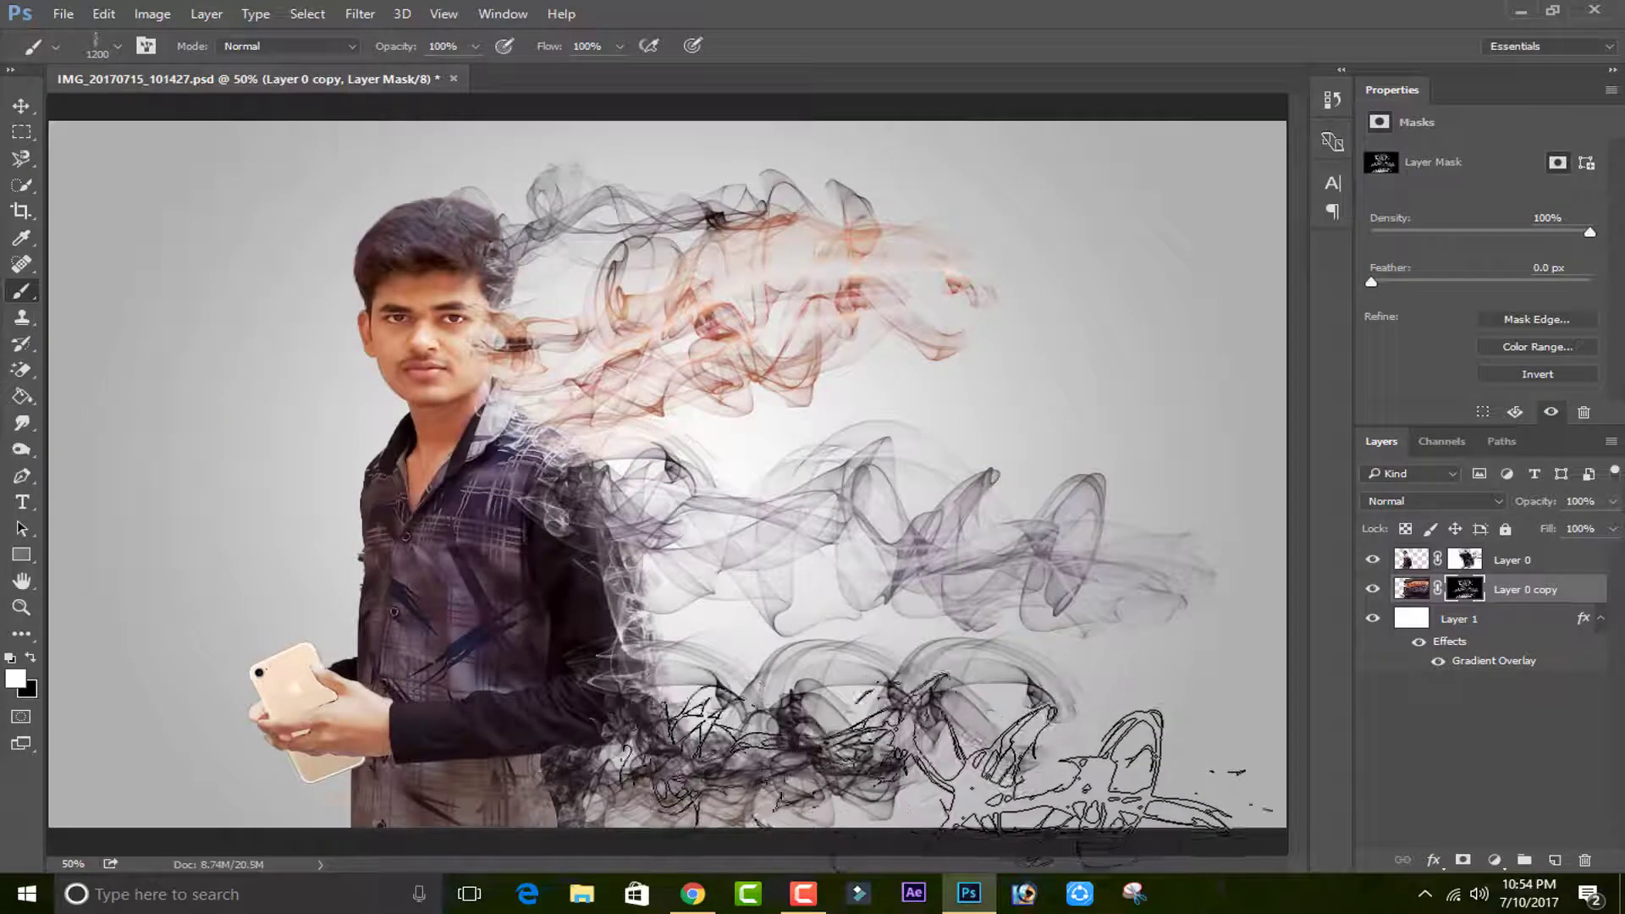
pyautogui.click(1117, 423)
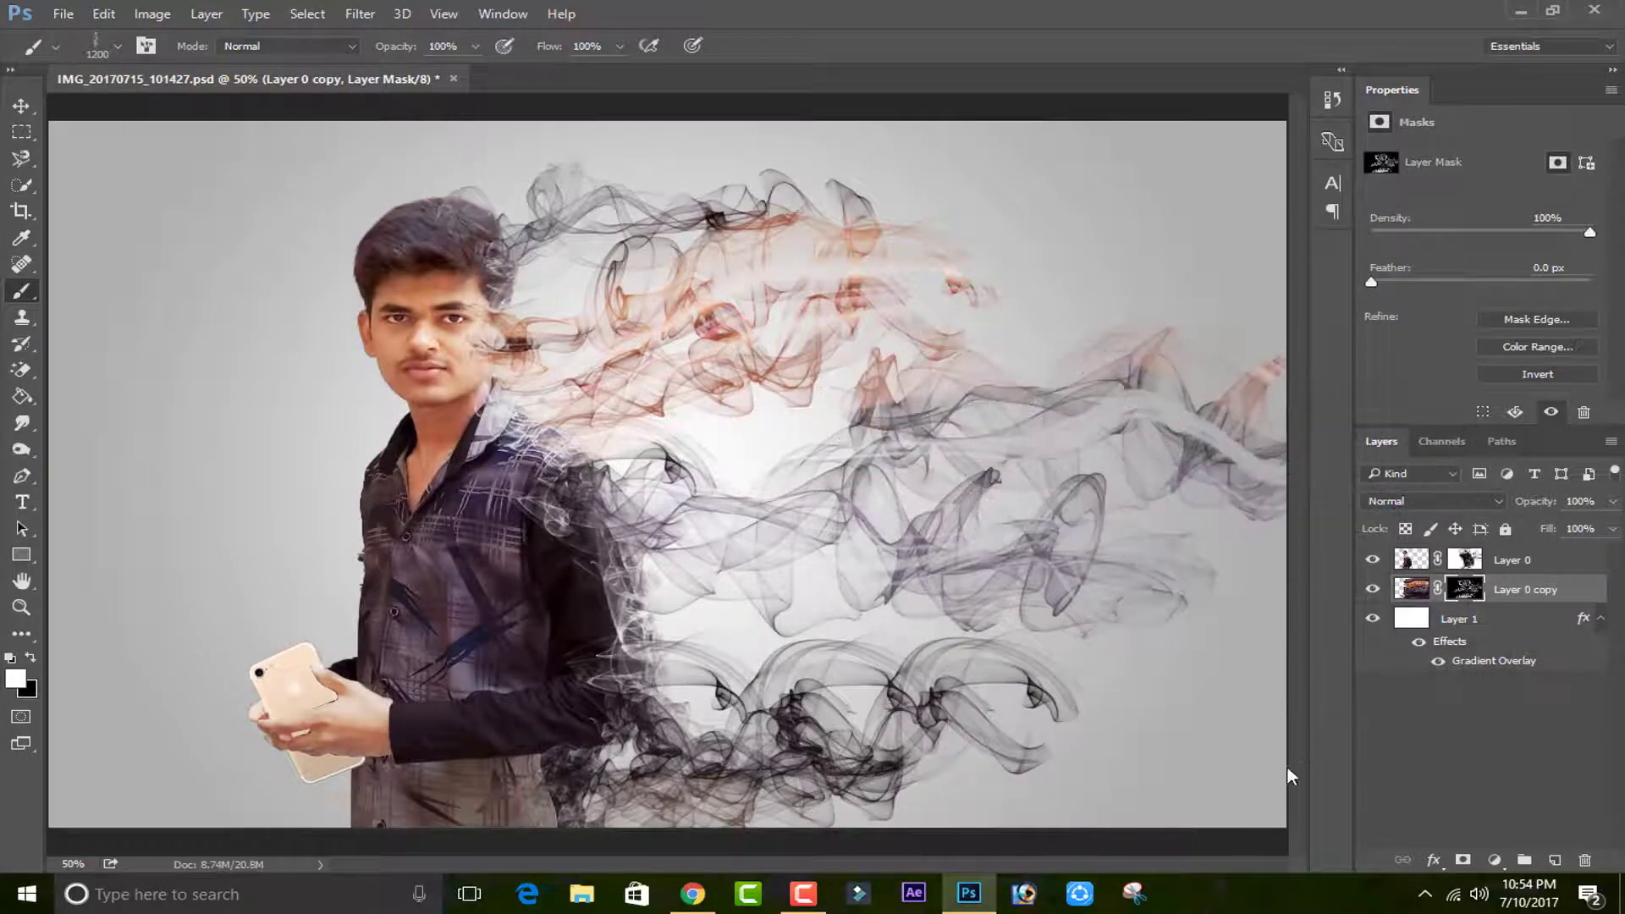
pyautogui.hotkey('ctrl', 'z')
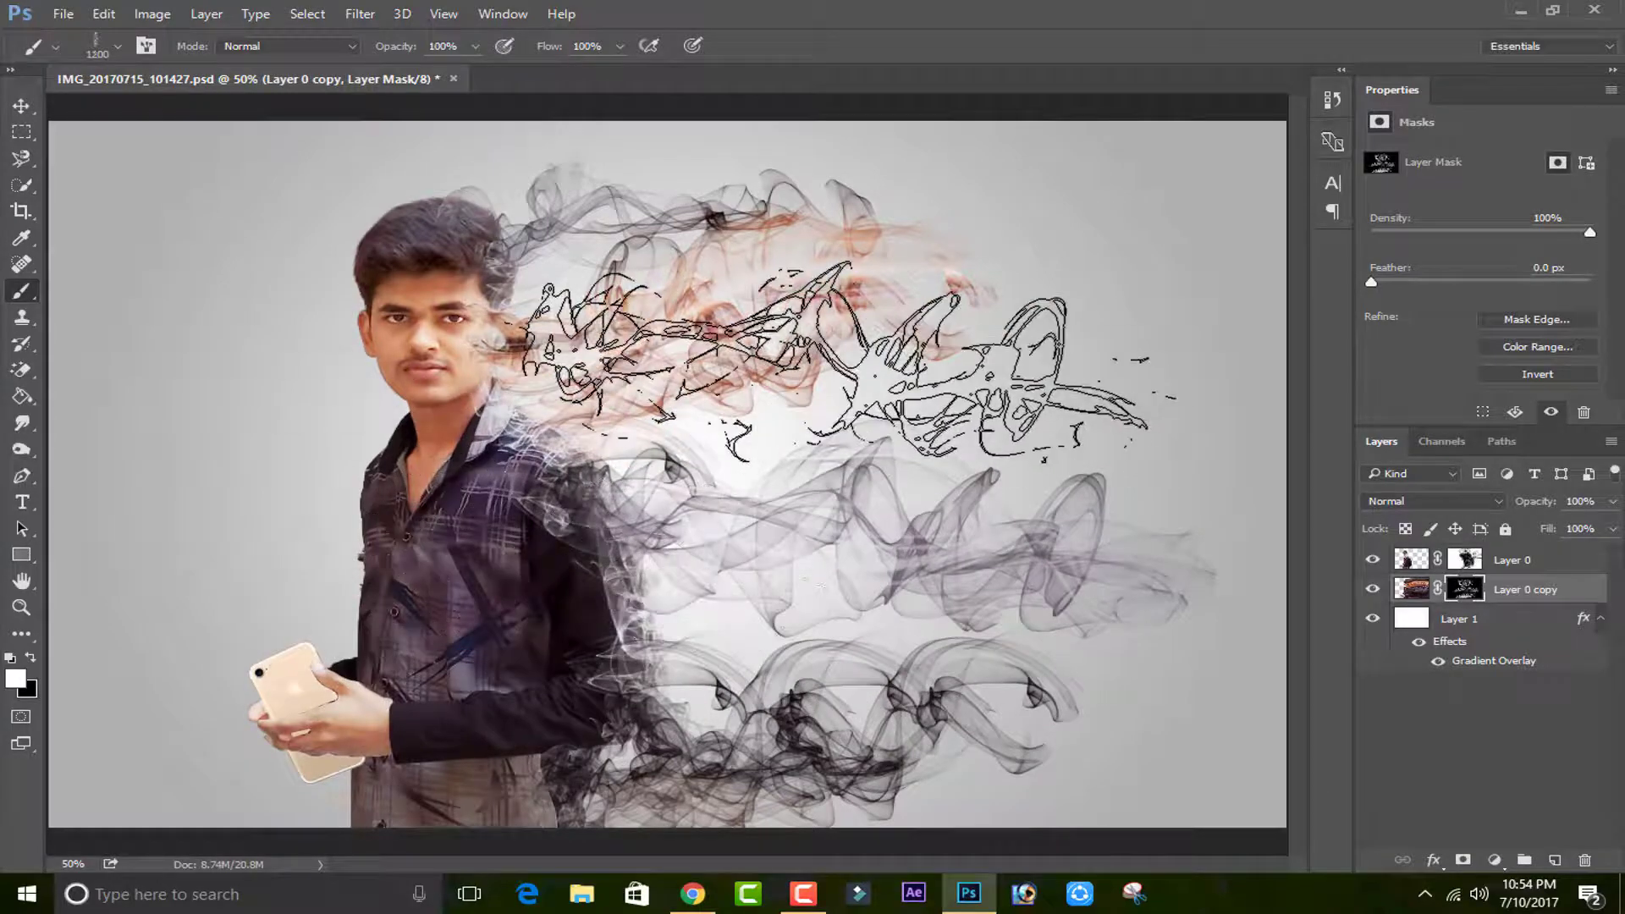
# Reduce the smoke tip to 500 px and stamp a small plume between the neck and arm smoke on Layer 0 copy's mask.
pyautogui.press('[')
pyautogui.press('[')
pyautogui.press('[')
pyautogui.press('[')
pyautogui.press('[')
pyautogui.press('[')
pyautogui.press('[')
pyautogui.press('[')
pyautogui.press('[')
pyautogui.press('[')
pyautogui.press('[')
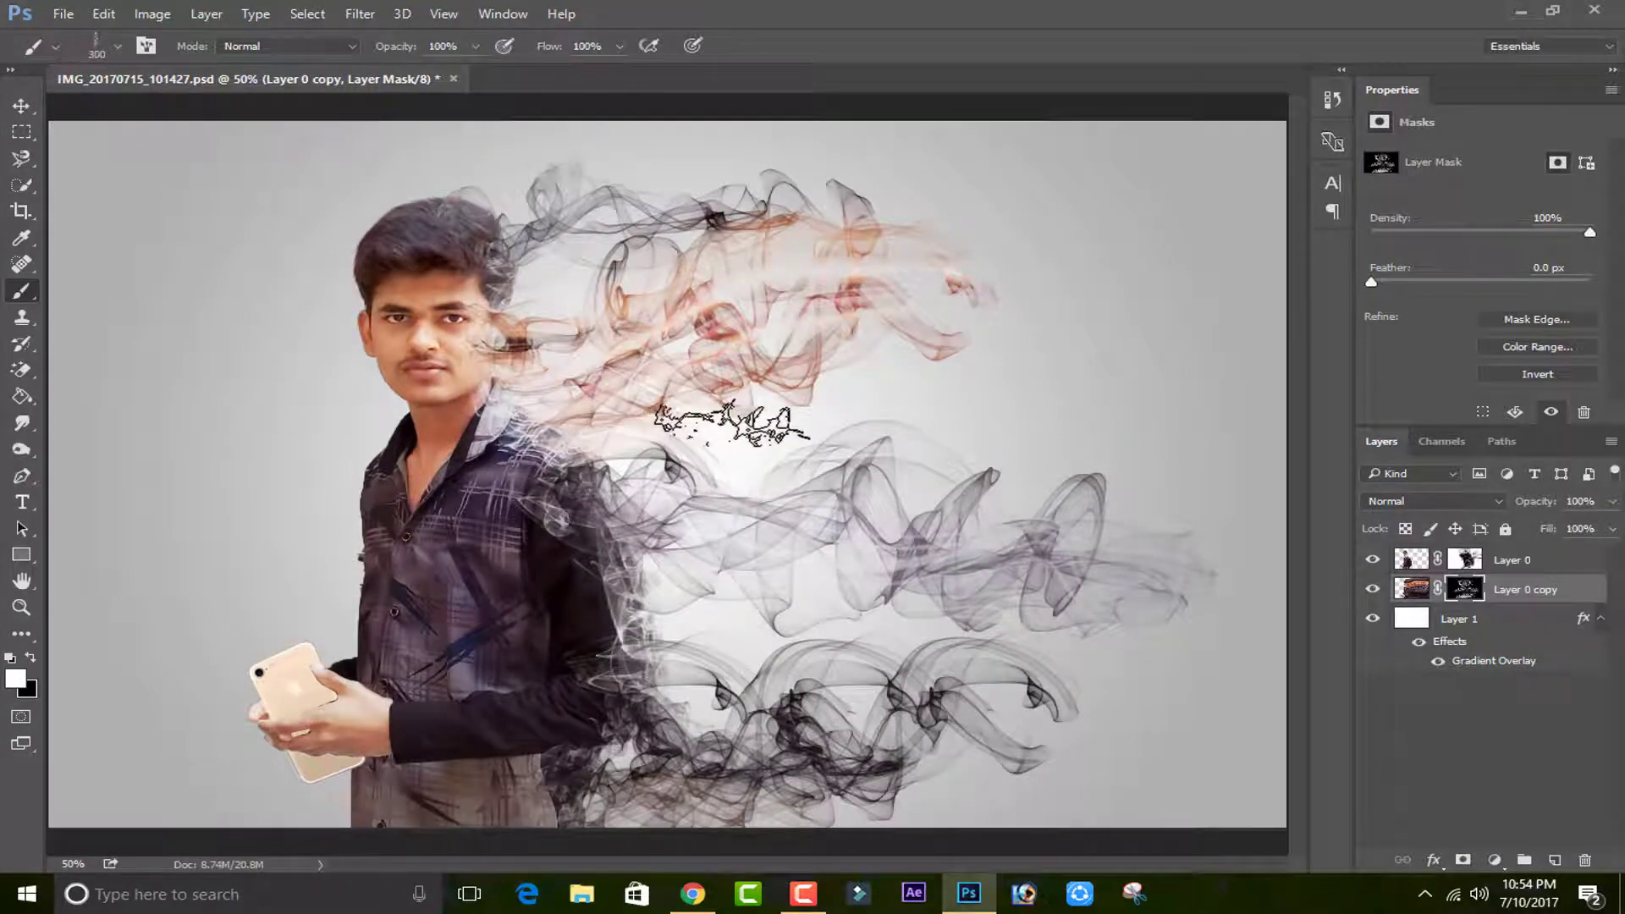
pyautogui.press(']')
pyautogui.press(']')
pyautogui.click(930, 402)
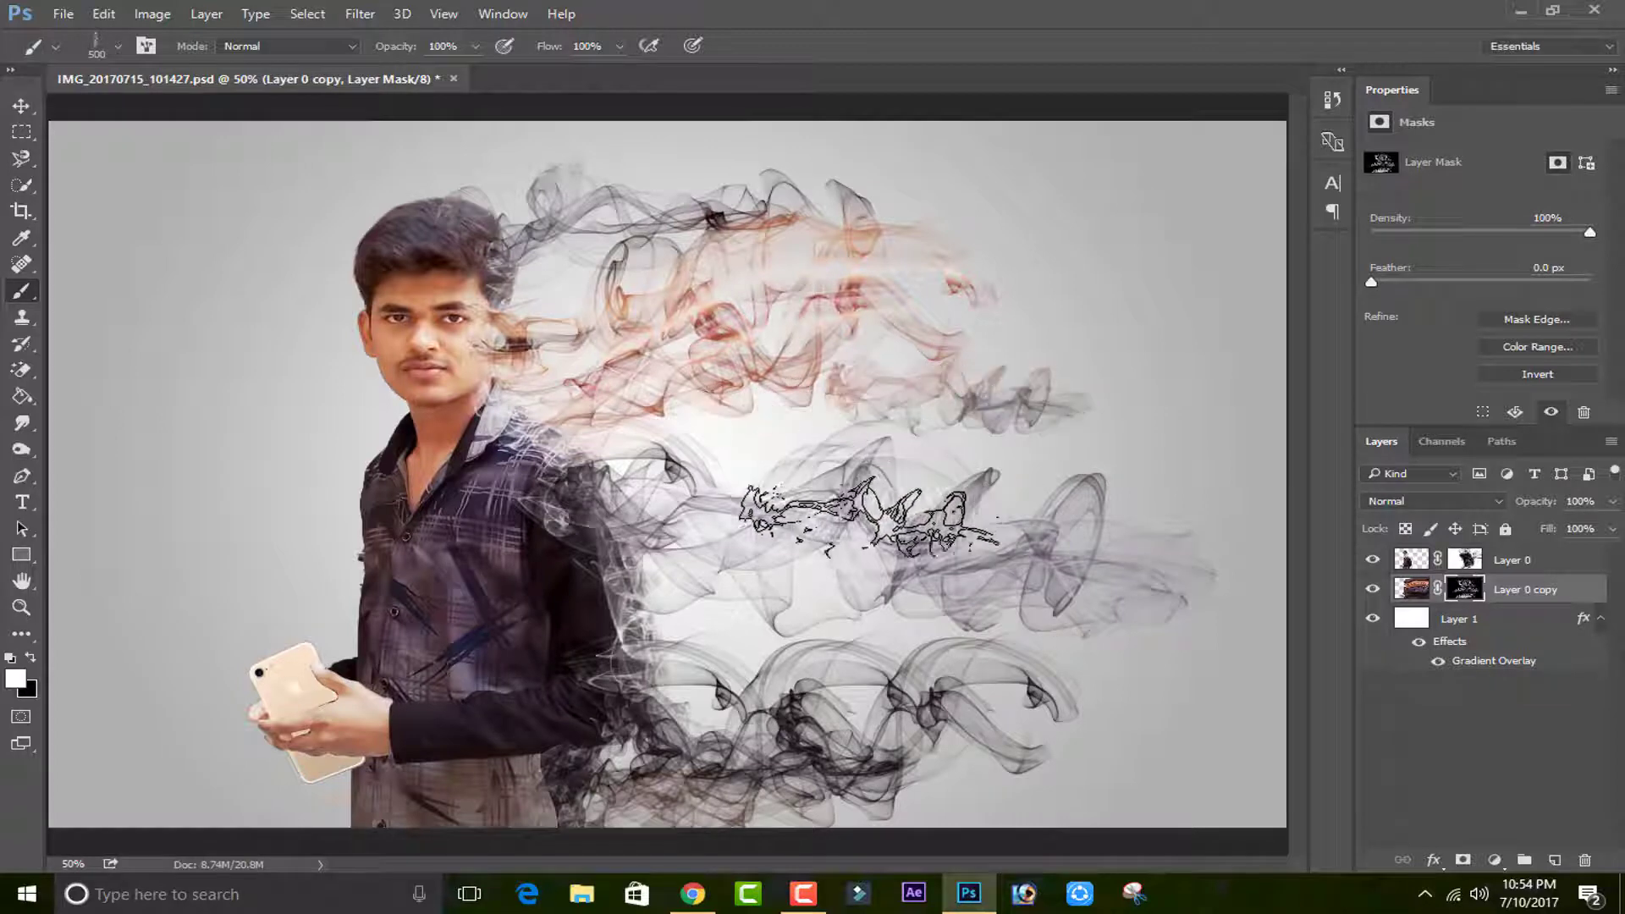